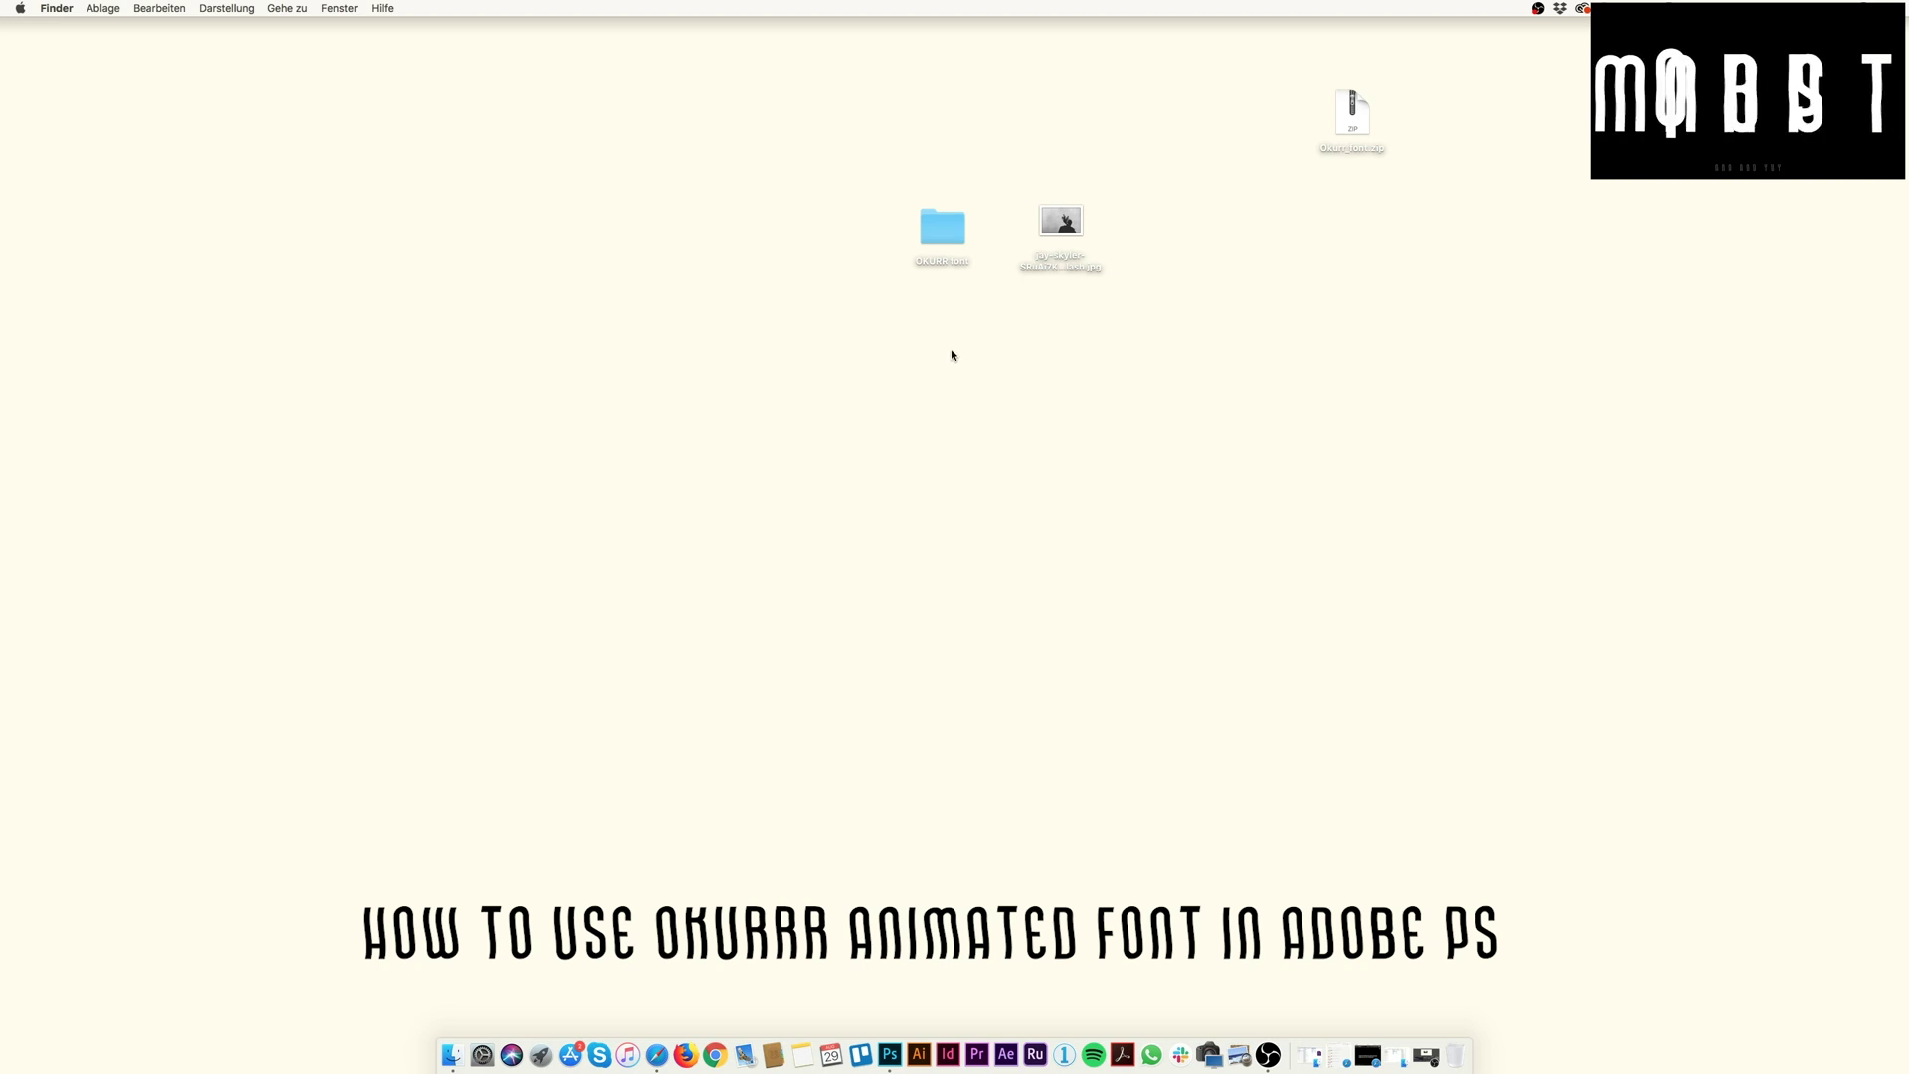
# Switch to Photoshop and create a 1080 × 1920 px RGB document at 72 ppi with a white background
pyautogui.moveTo(956, 238); pyautogui.dragTo(819, 282)
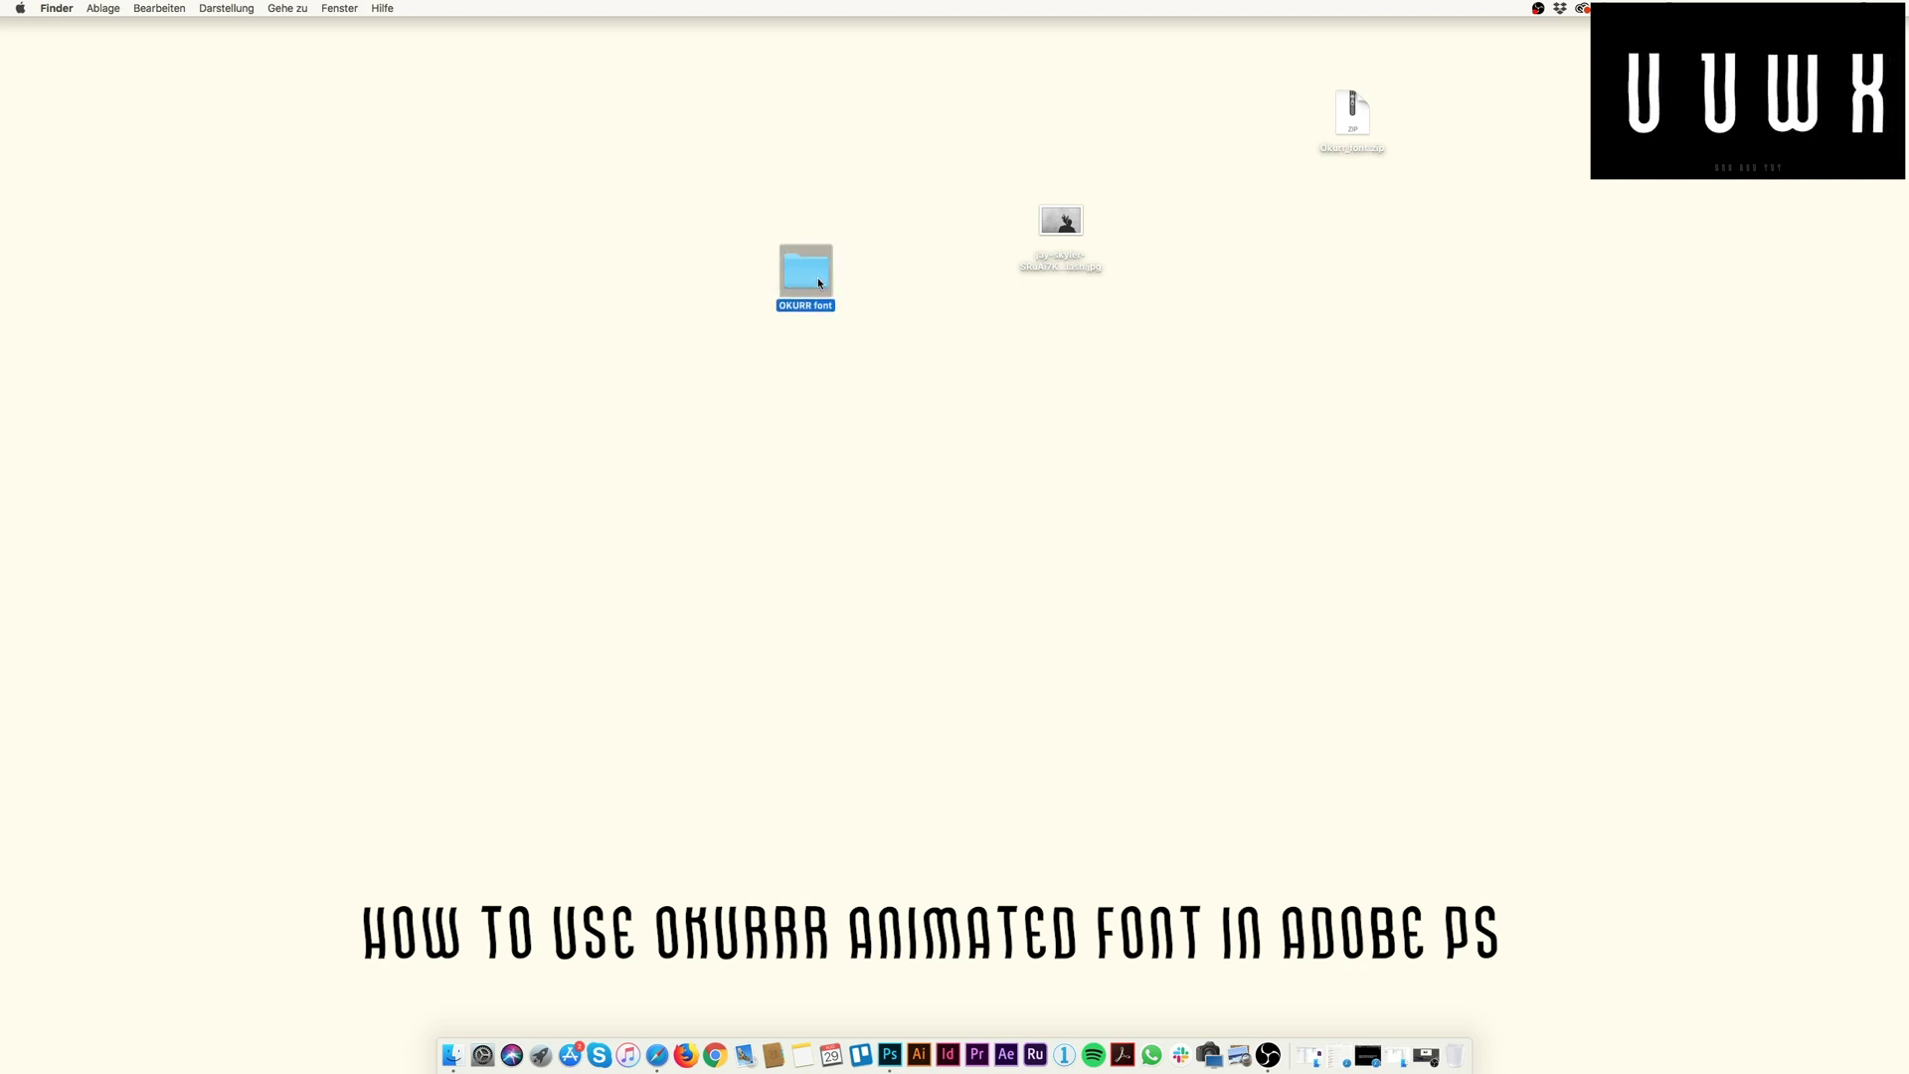
pyautogui.moveTo(1071, 227); pyautogui.dragTo(896, 268)
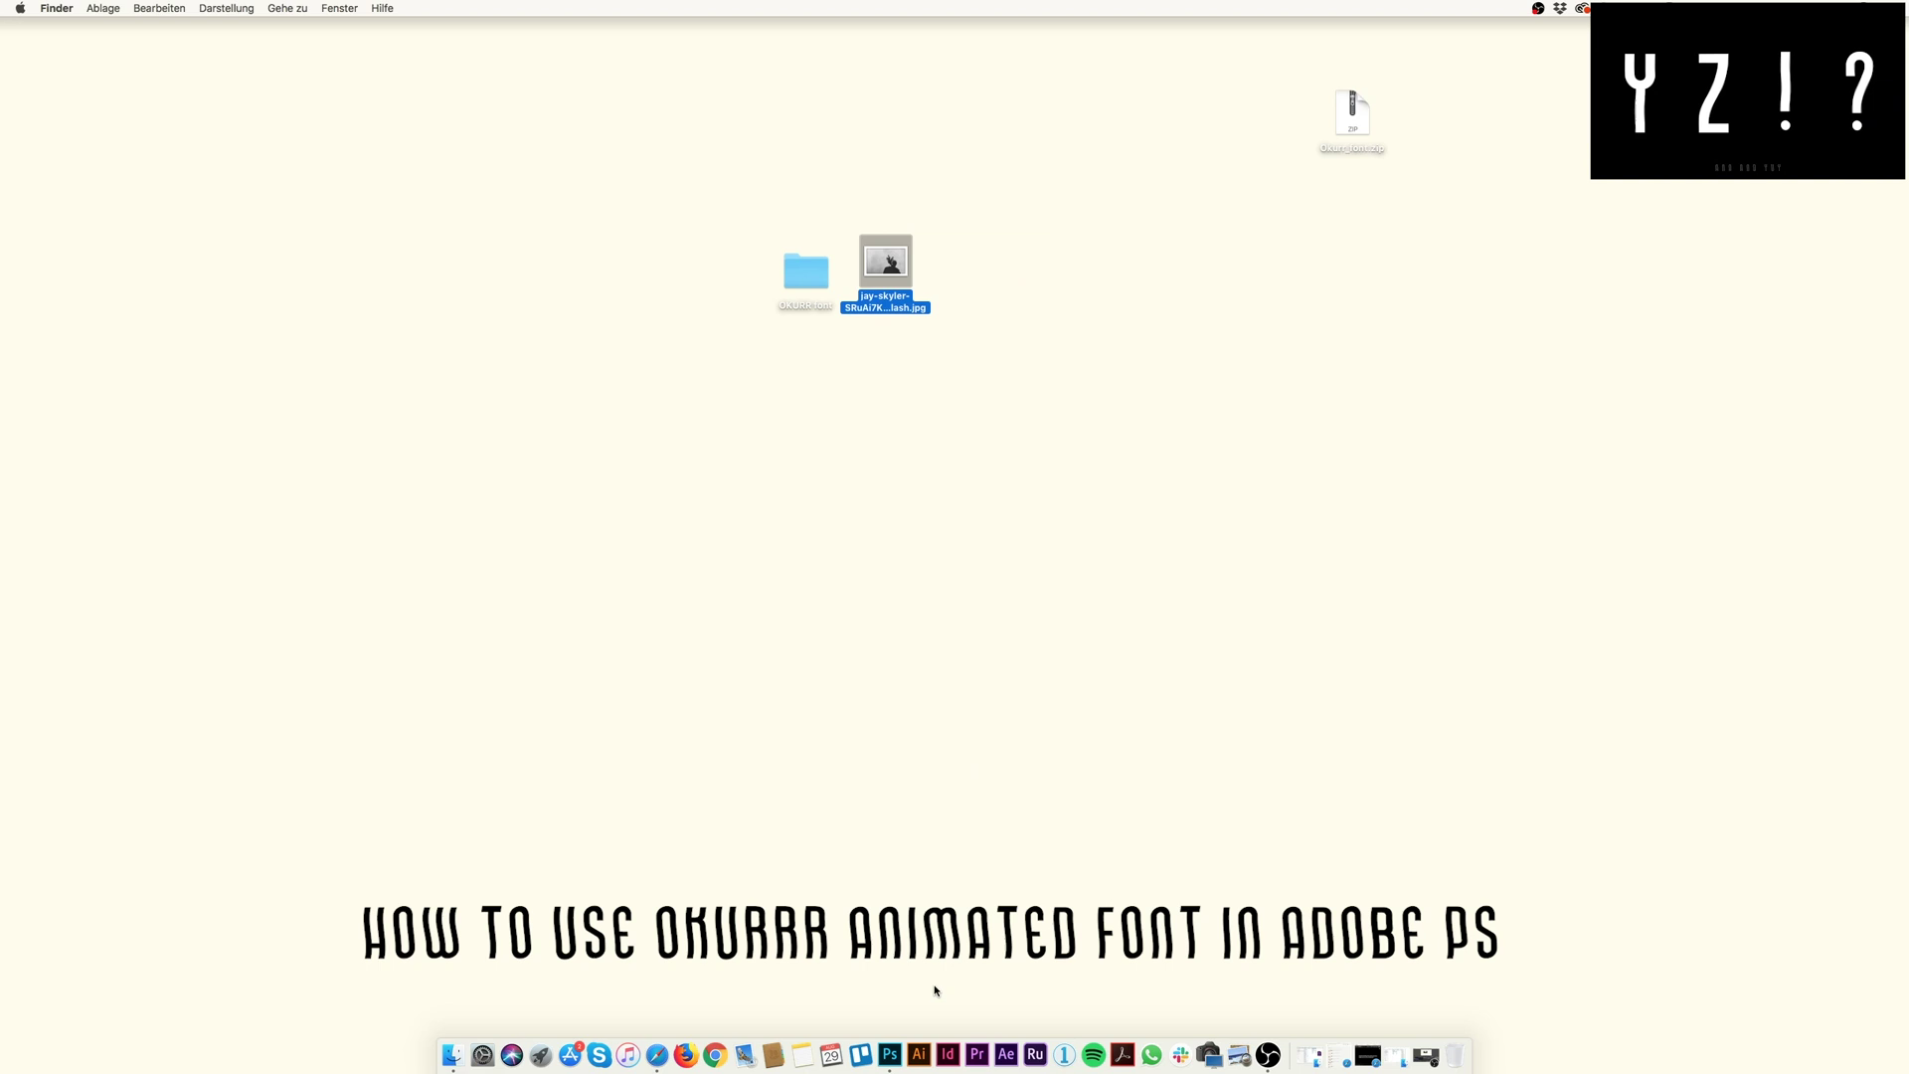
pyautogui.click(882, 1062)
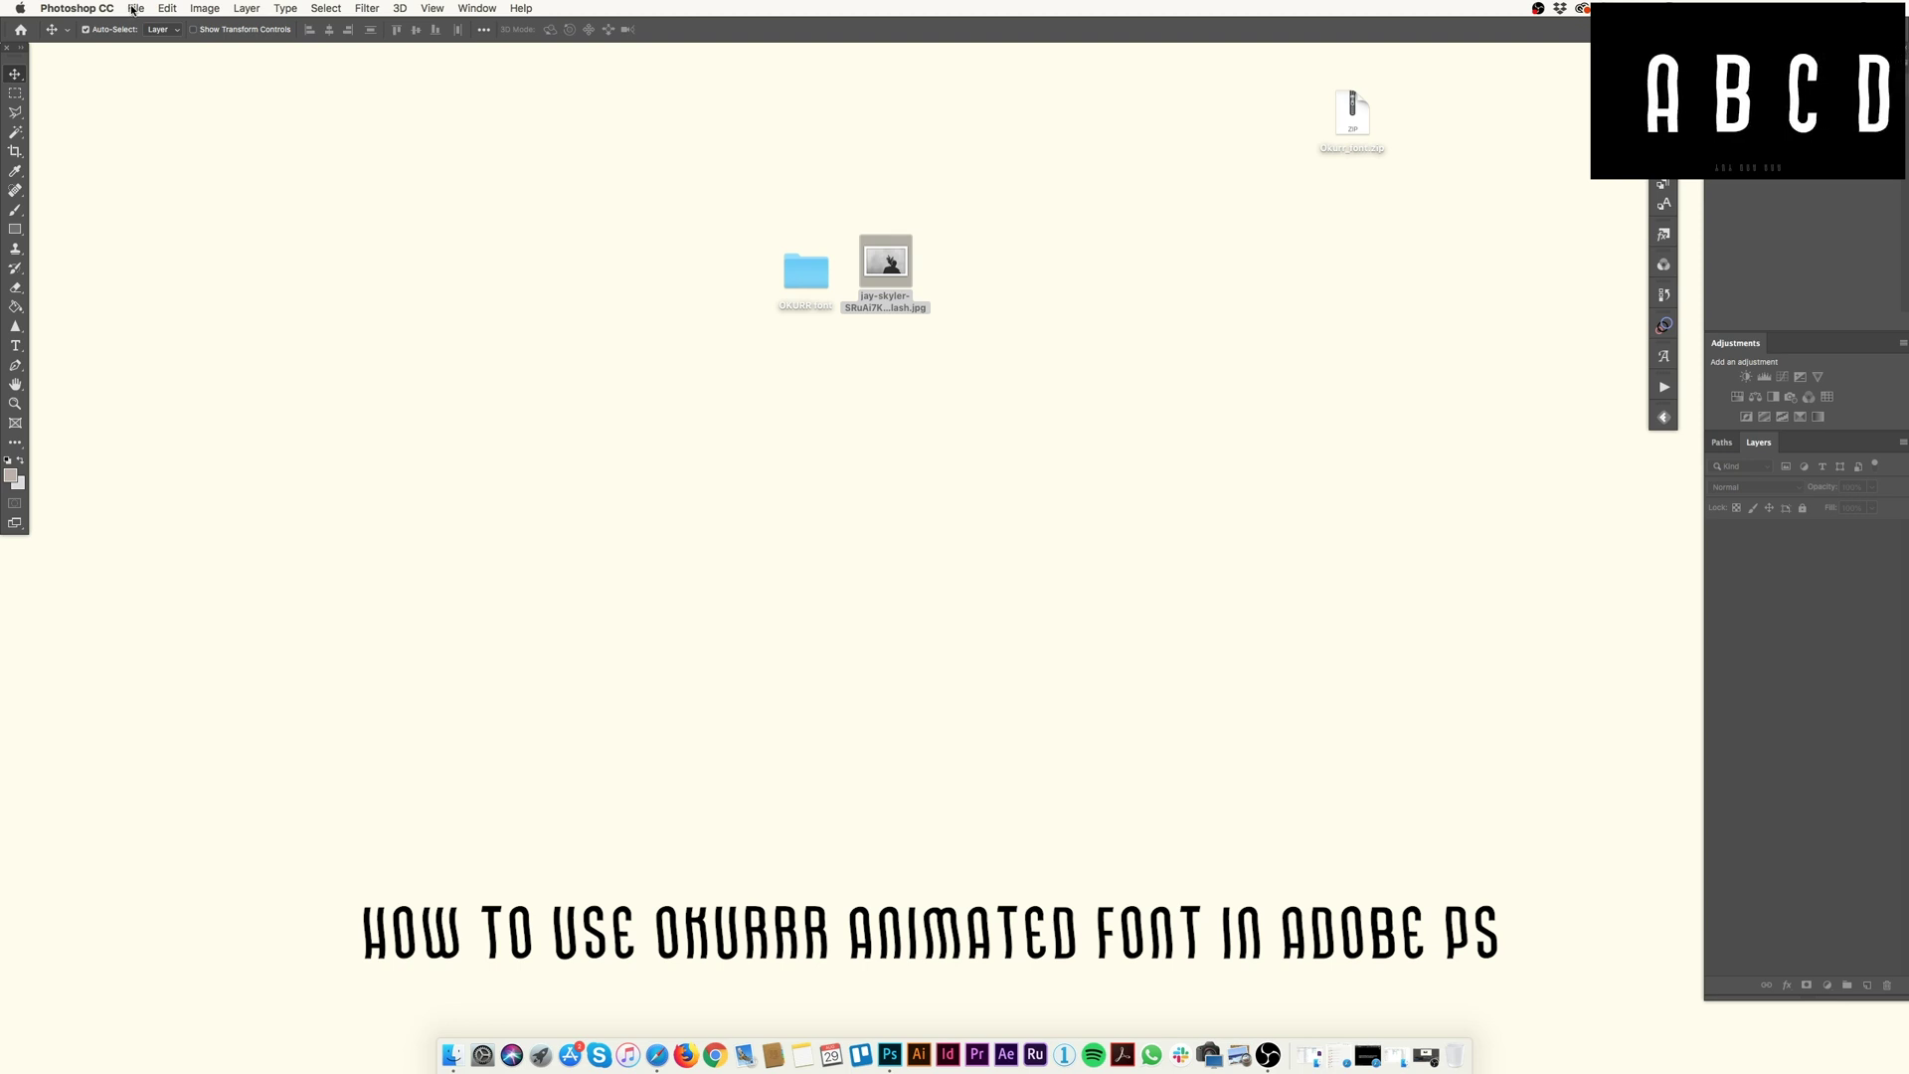
pyautogui.click(133, 9)
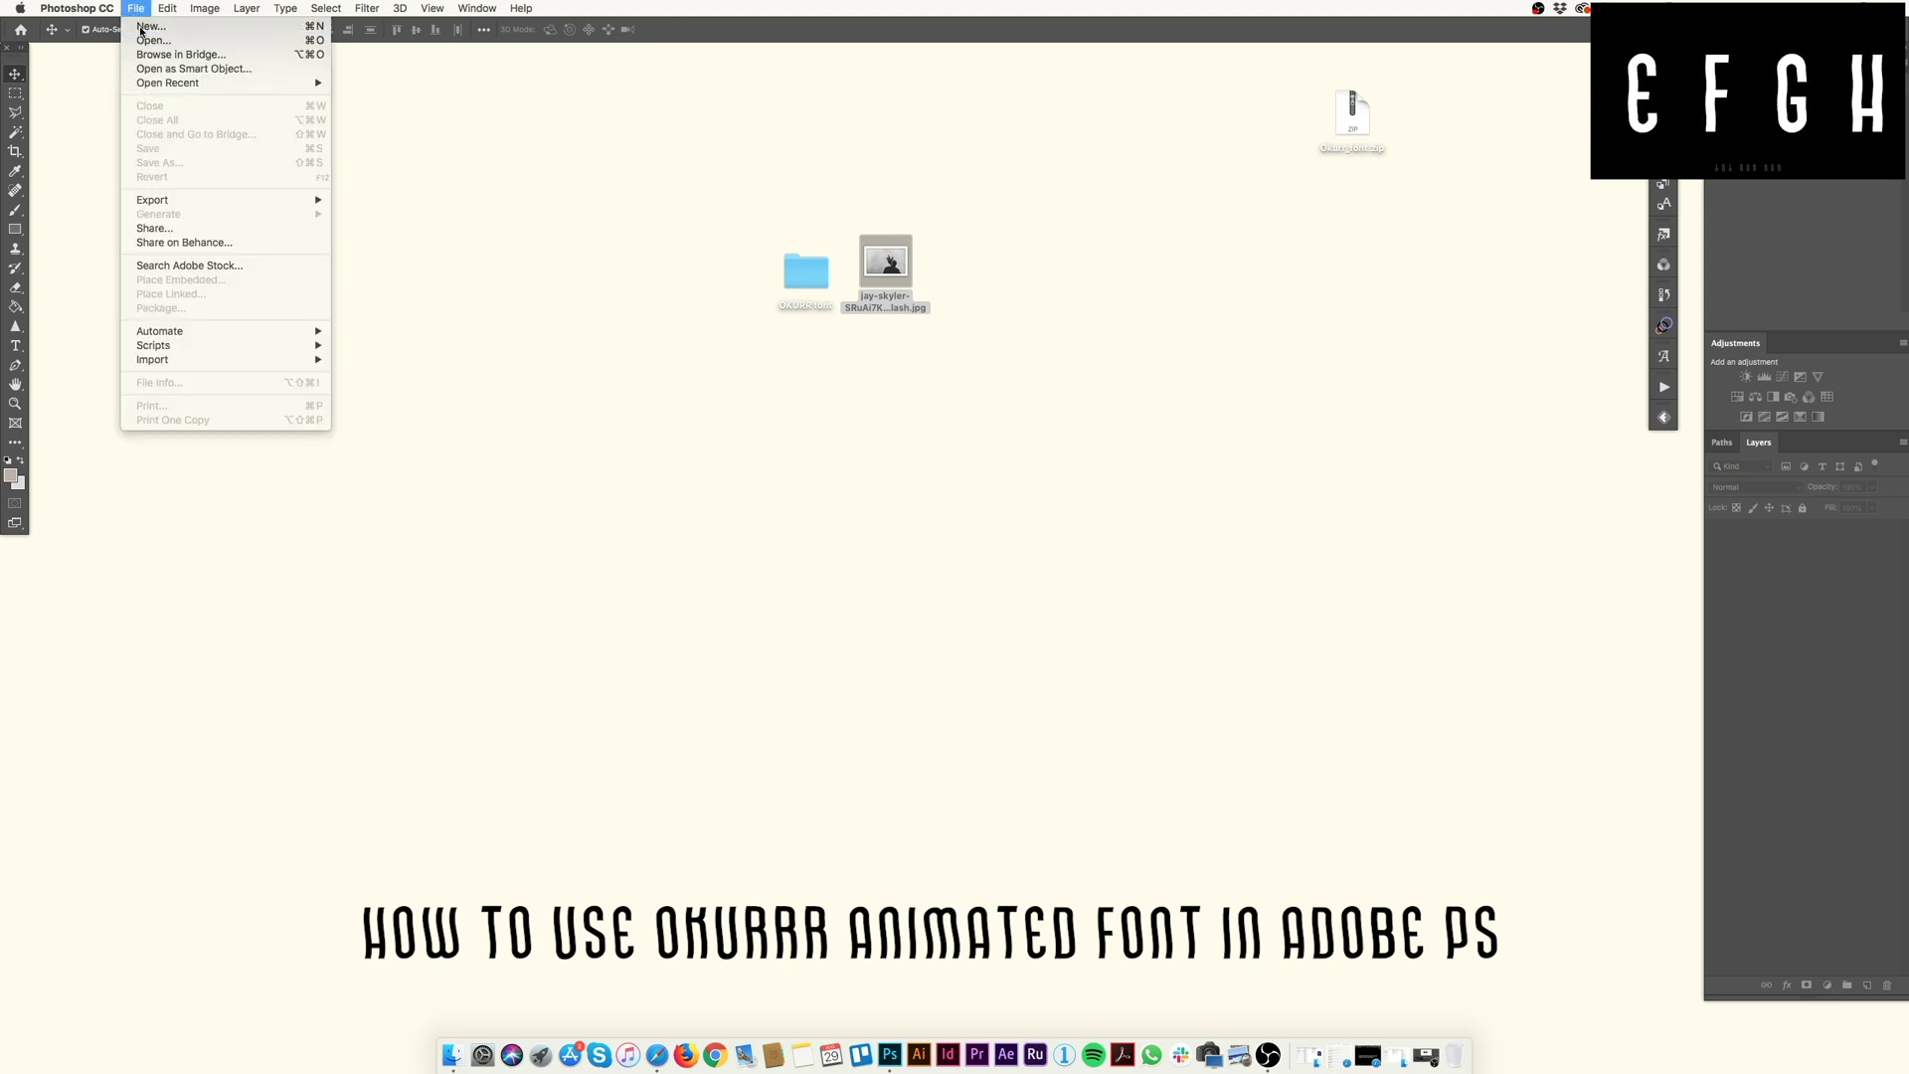
pyautogui.click(141, 30)
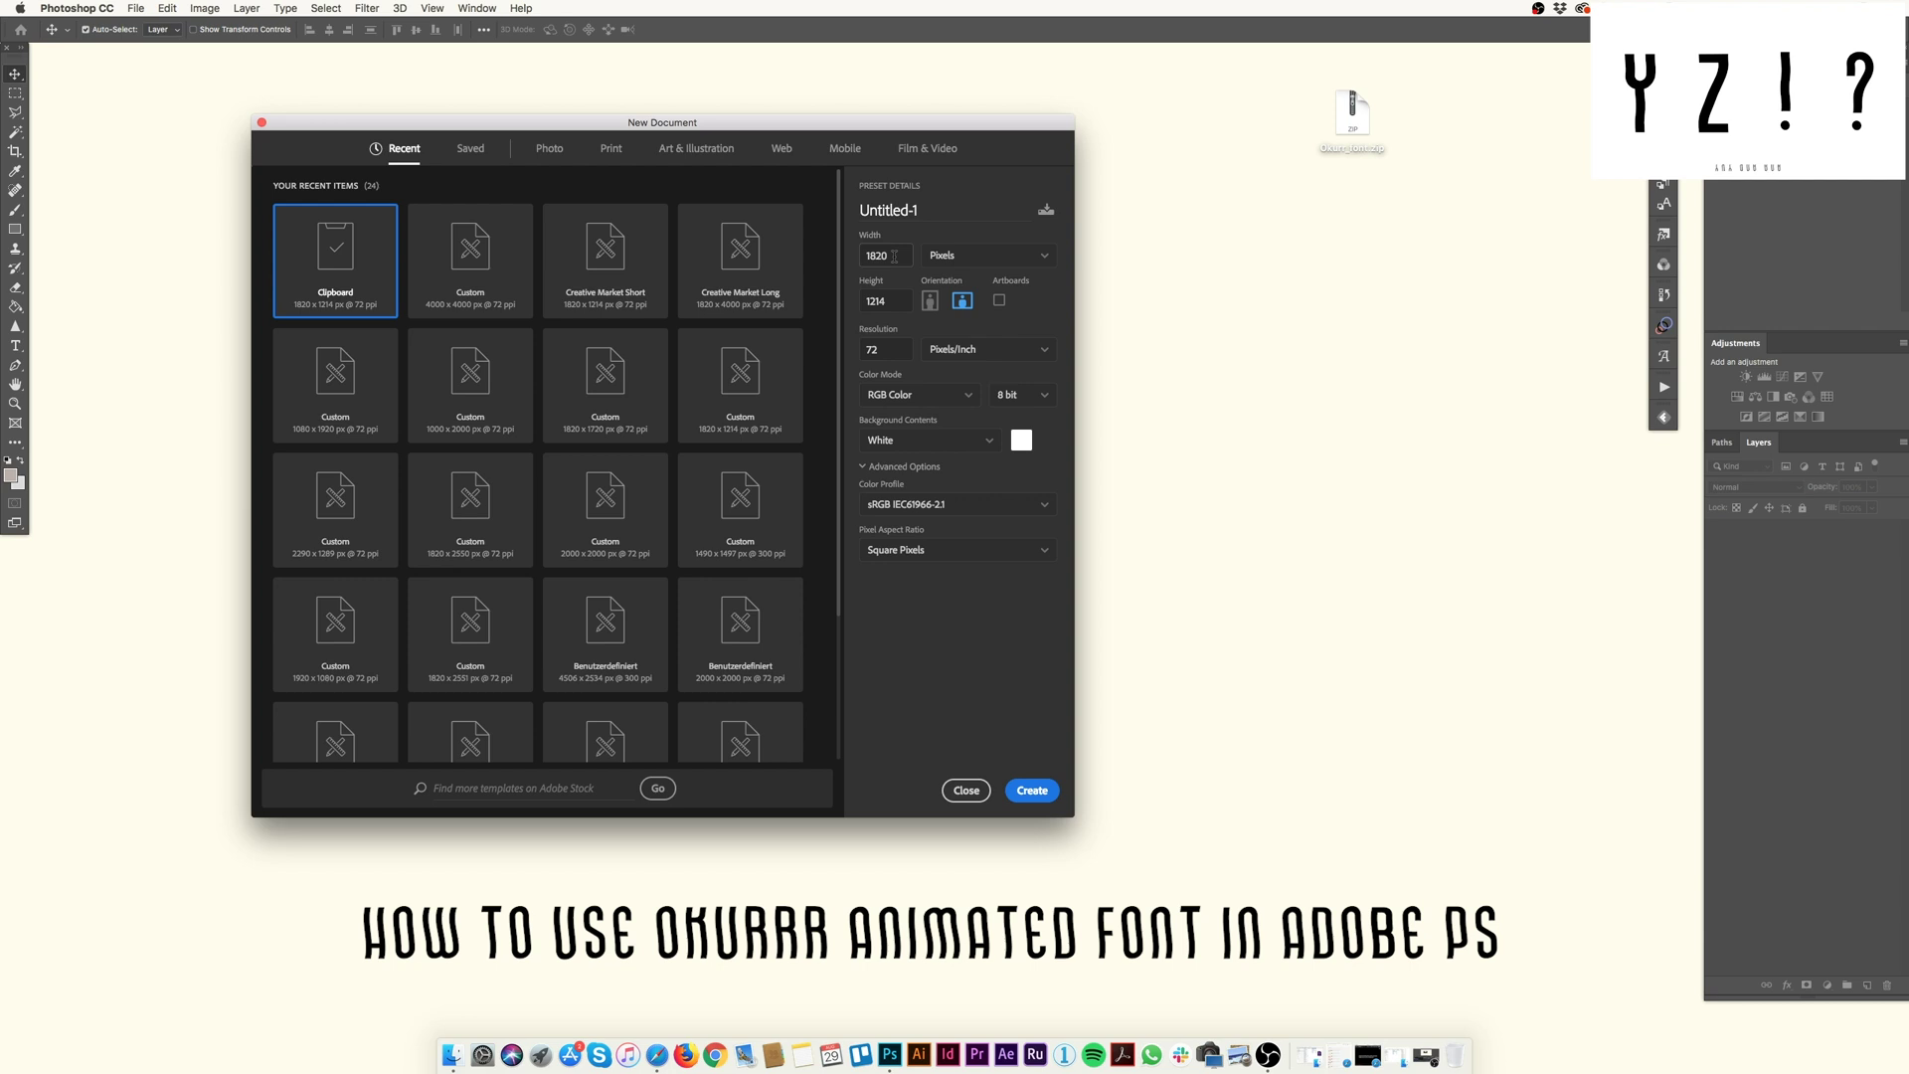
pyautogui.click(335, 633)
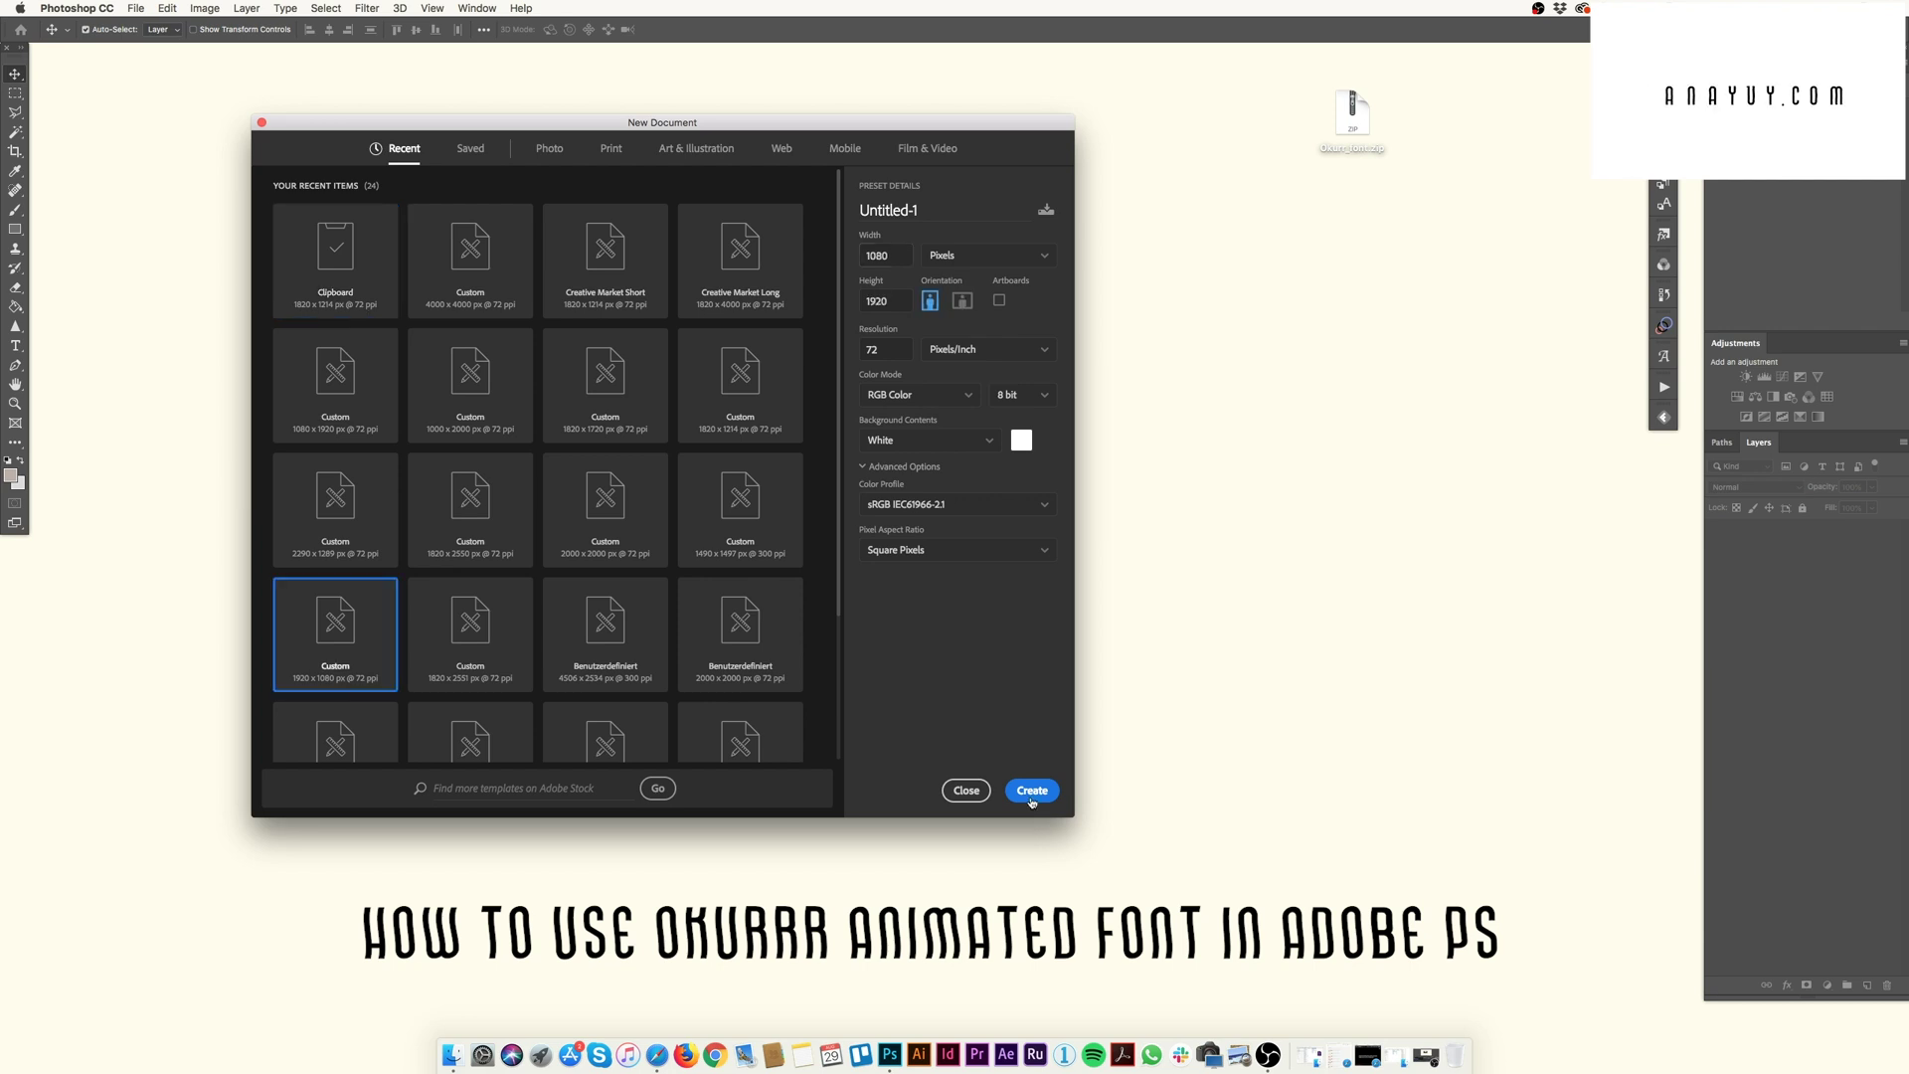
pyautogui.click(1044, 793)
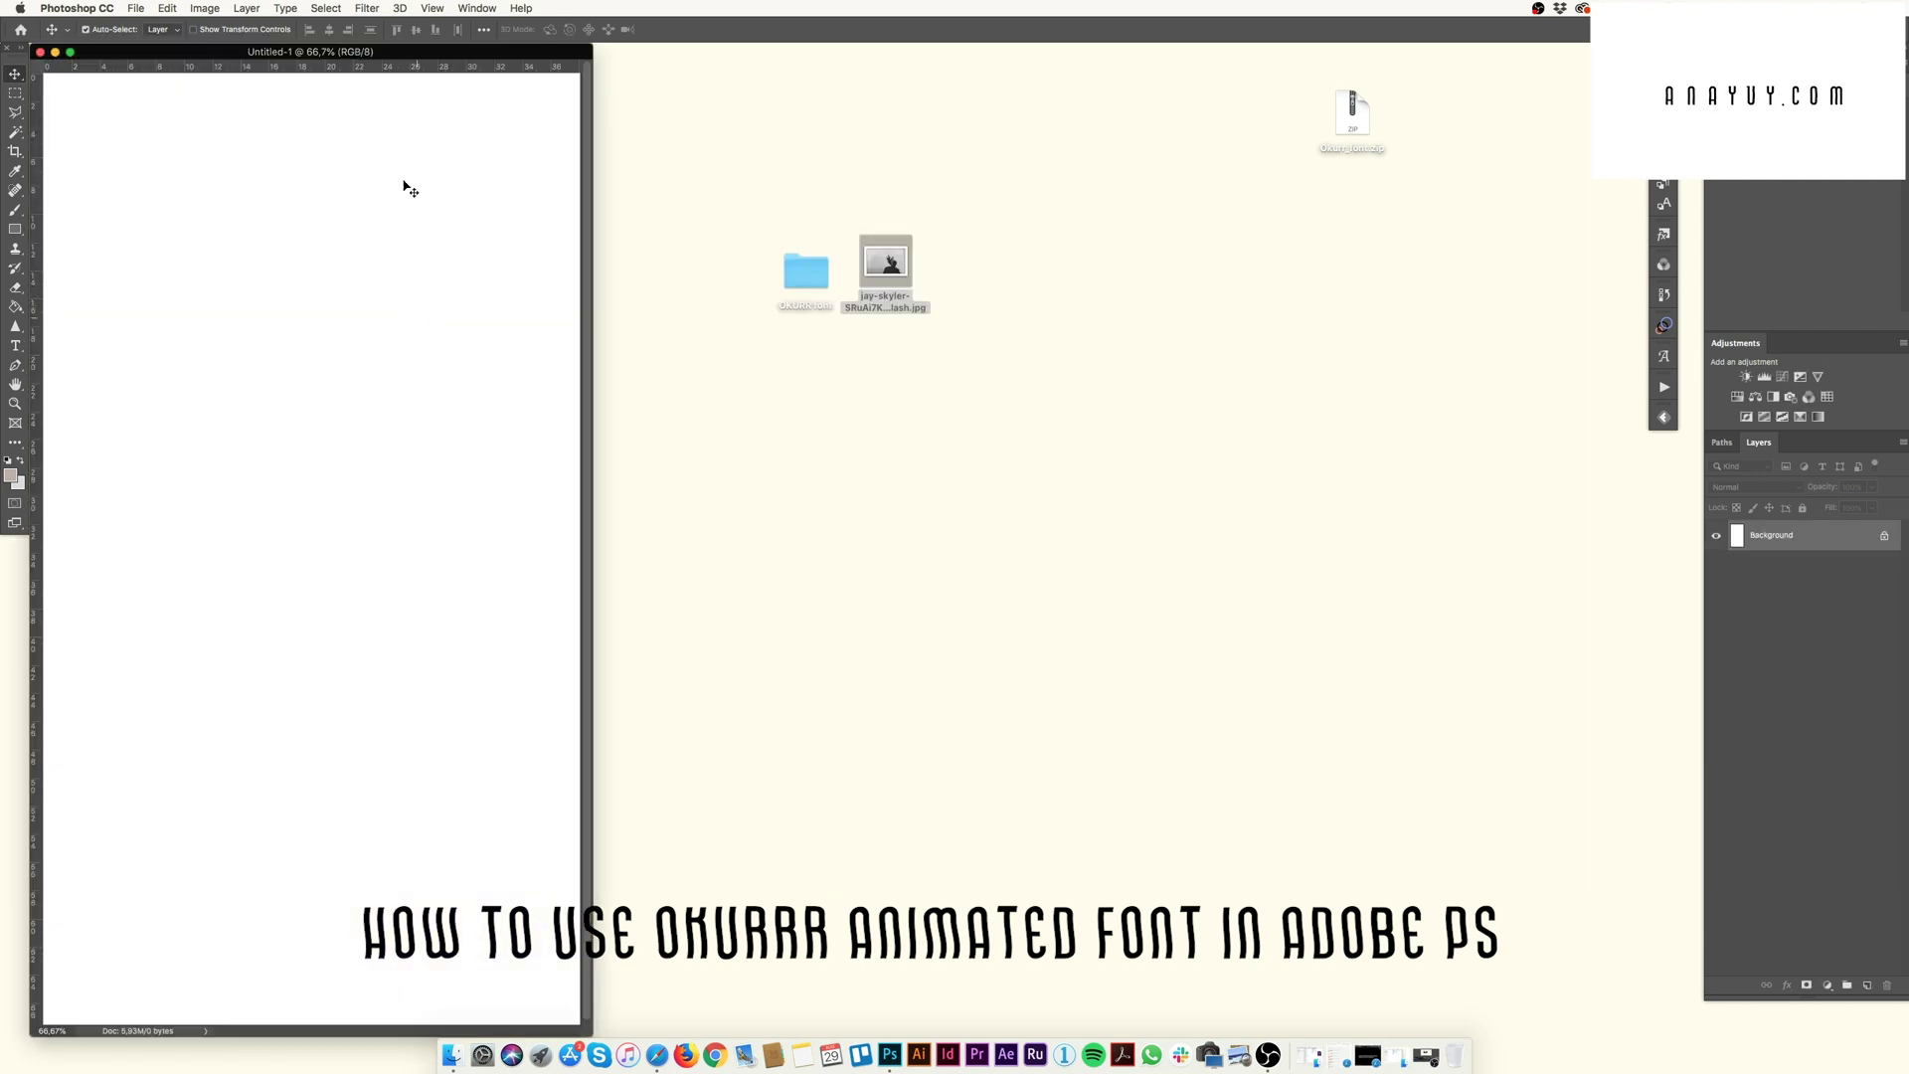
# Place the black-and-white portrait JPG from the desktop into the new document
pyautogui.click(14, 405)
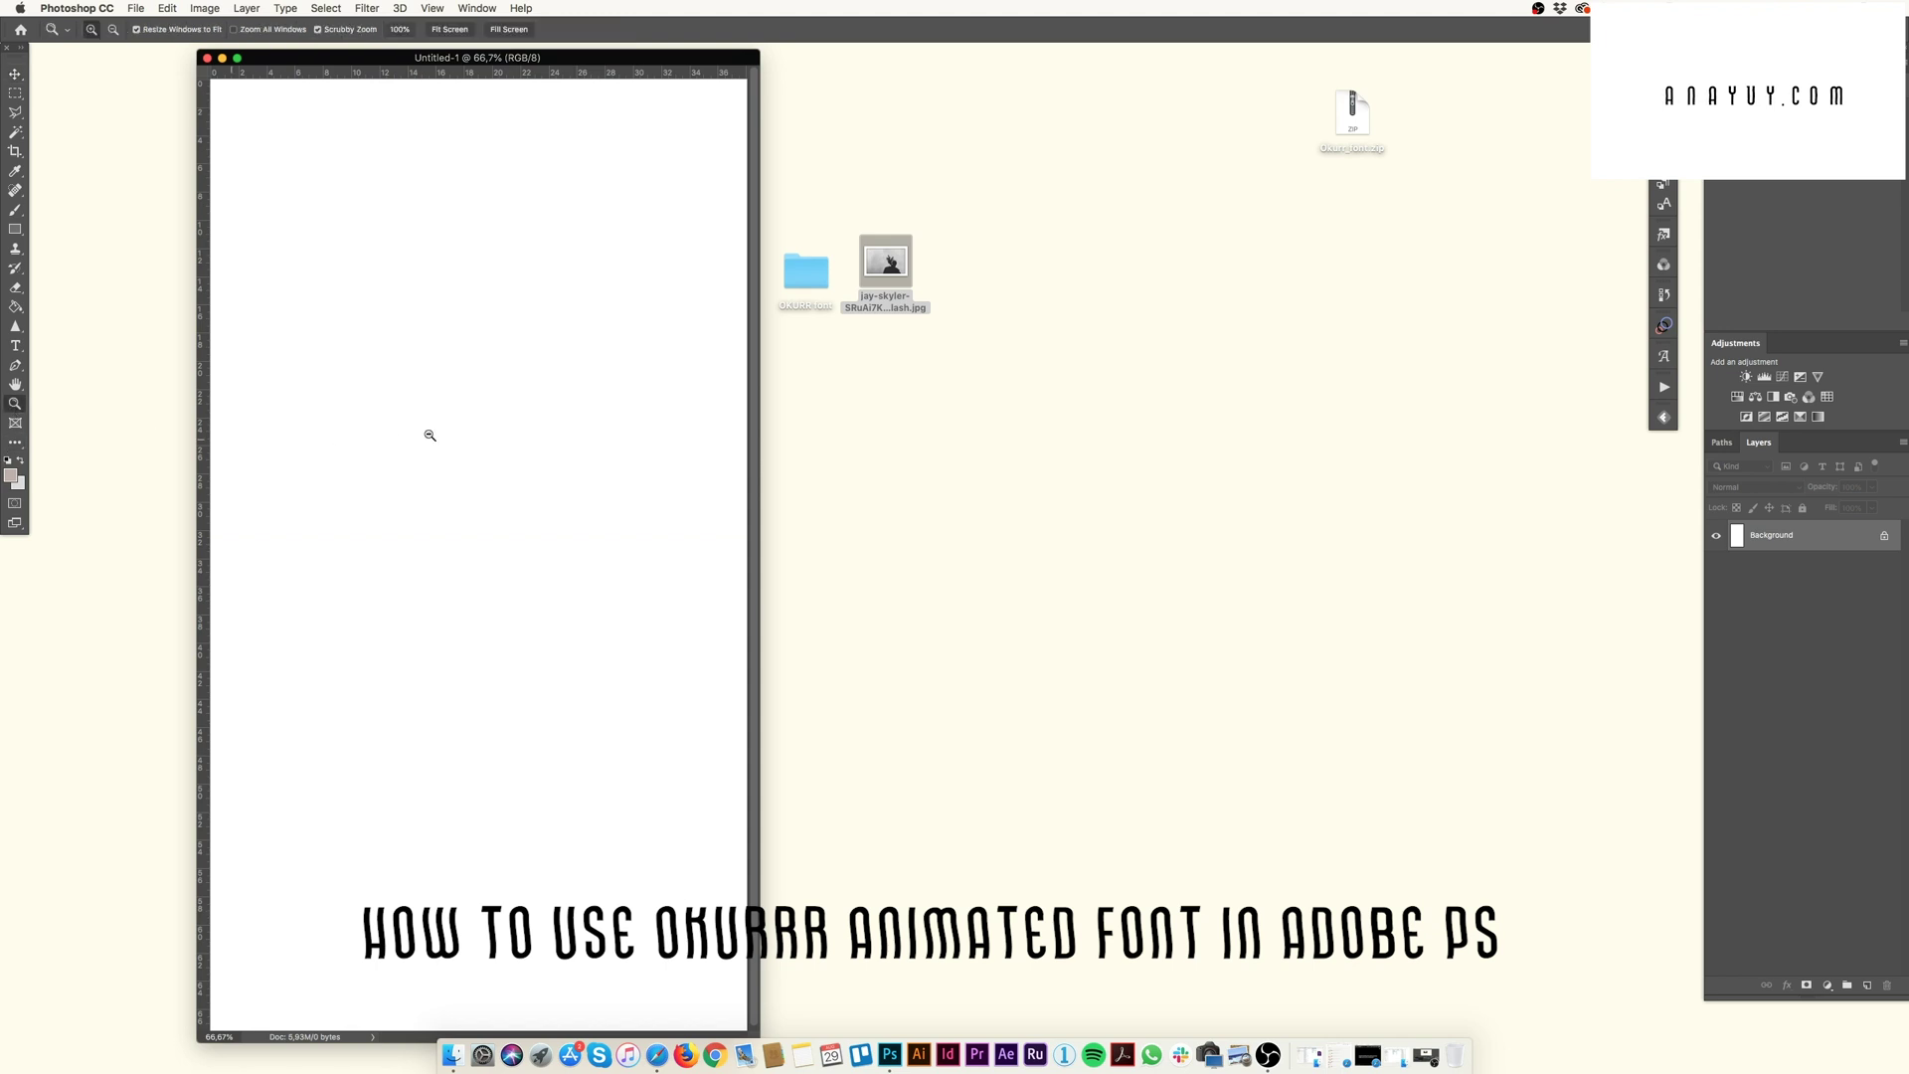
pyautogui.keyDown('alt'); pyautogui.click(435, 400); pyautogui.keyUp('alt')
pyautogui.moveTo(486, 60); pyautogui.dragTo(1053, 215)
pyautogui.moveTo(870, 213); pyautogui.dragTo(1044, 230)
pyautogui.moveTo(806, 269); pyautogui.dragTo(519, 230)
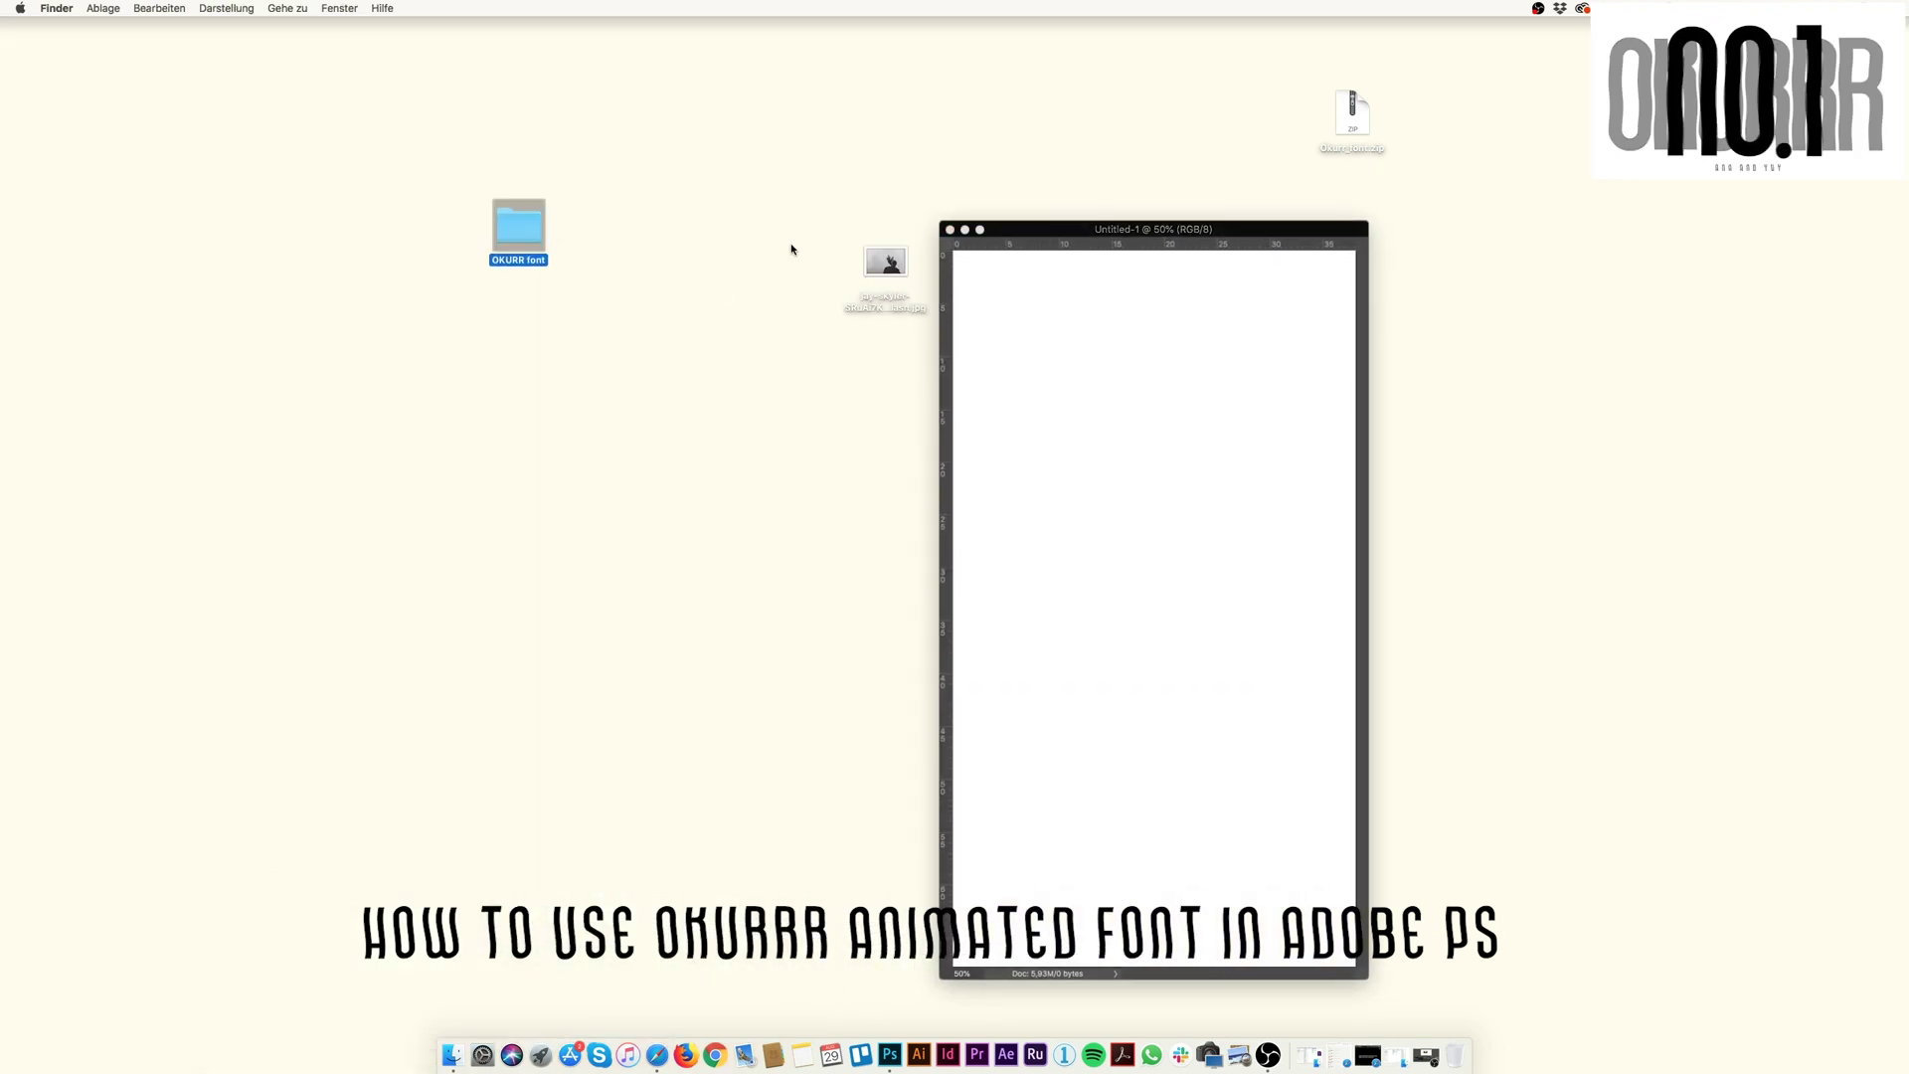
pyautogui.click(892, 265)
pyautogui.click(1156, 245)
pyautogui.moveTo(1156, 229); pyautogui.dragTo(817, 178)
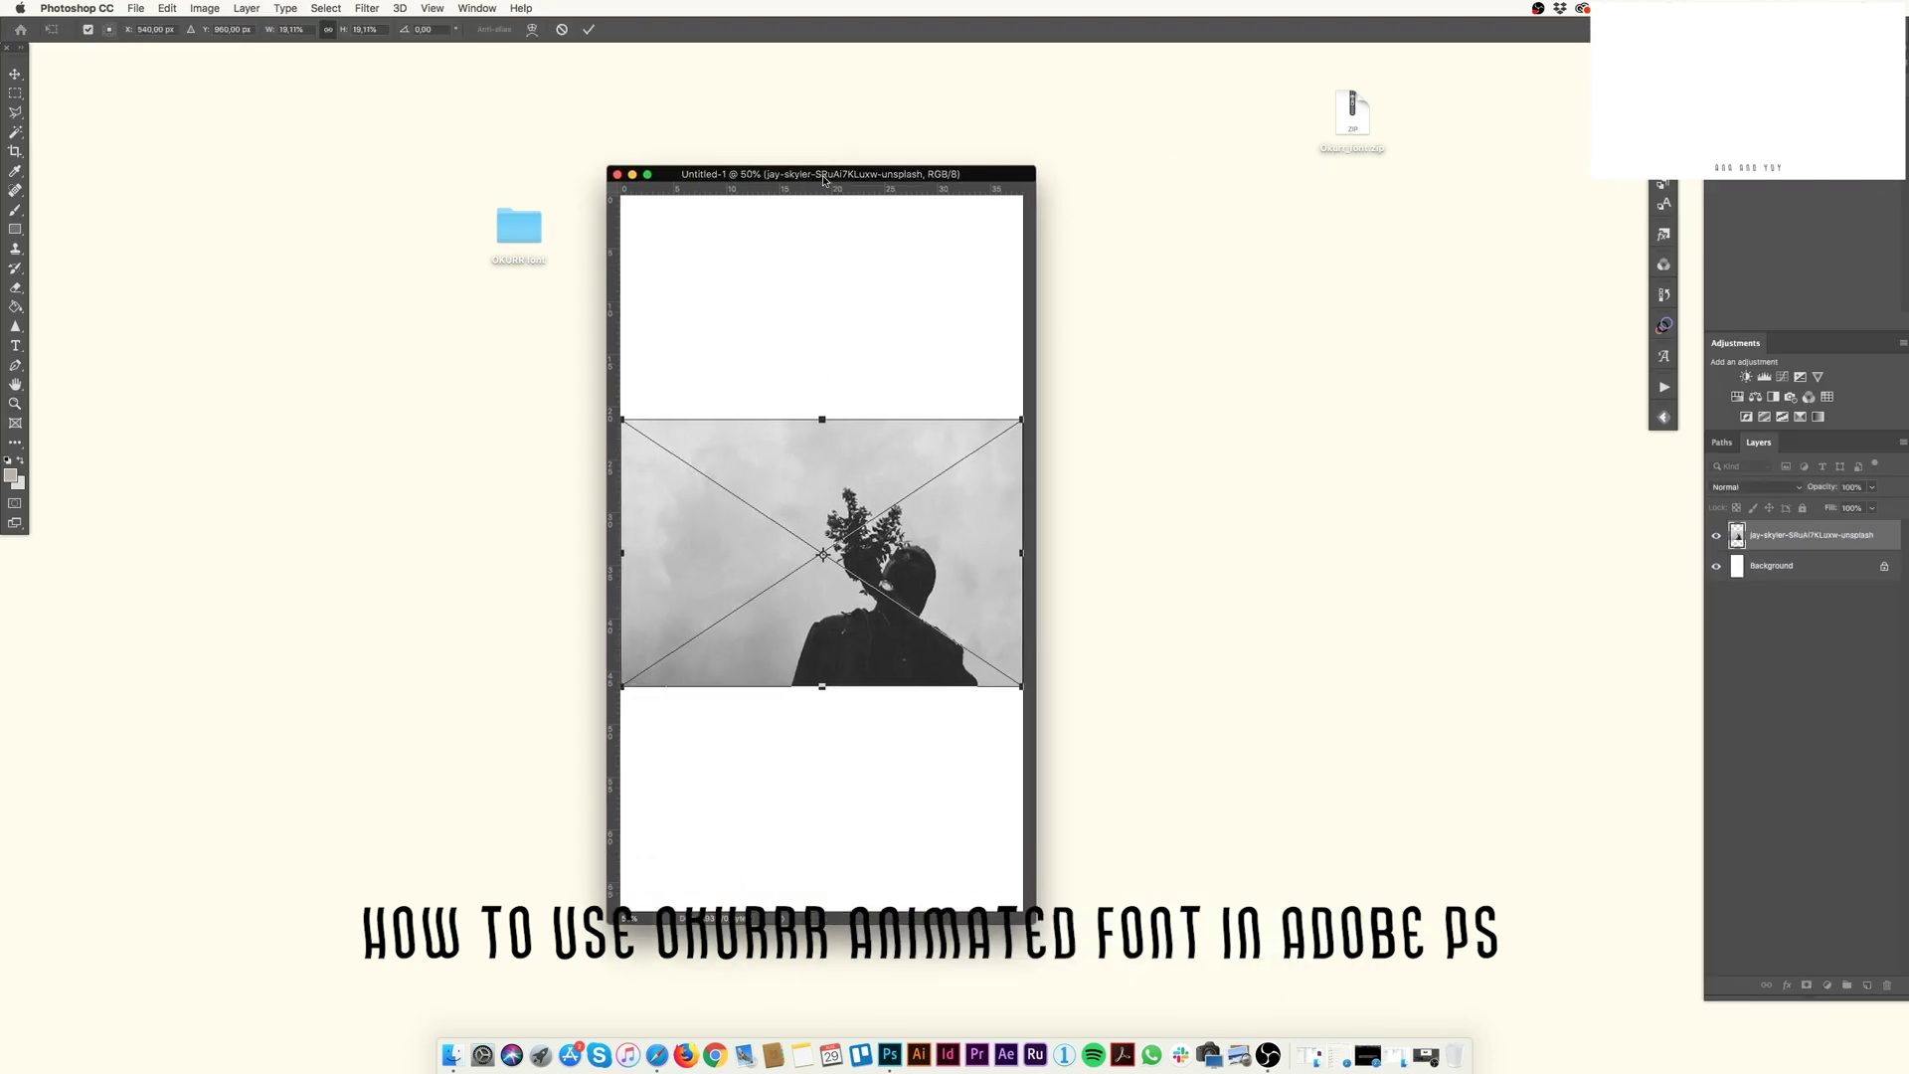
# Enlarge and reposition the placed photo until it fills the whole canvas, with the person in the lower left
pyautogui.moveTo(1021, 414); pyautogui.dragTo(1332, 144)
pyautogui.moveTo(934, 403); pyautogui.dragTo(588, 524)
pyautogui.moveTo(903, 538); pyautogui.dragTo(756, 619)
pyautogui.moveTo(883, 386); pyautogui.dragTo(1162, 196)
pyautogui.moveTo(899, 386); pyautogui.dragTo(792, 354)
pyautogui.moveTo(1025, 926); pyautogui.dragTo(1385, 978)
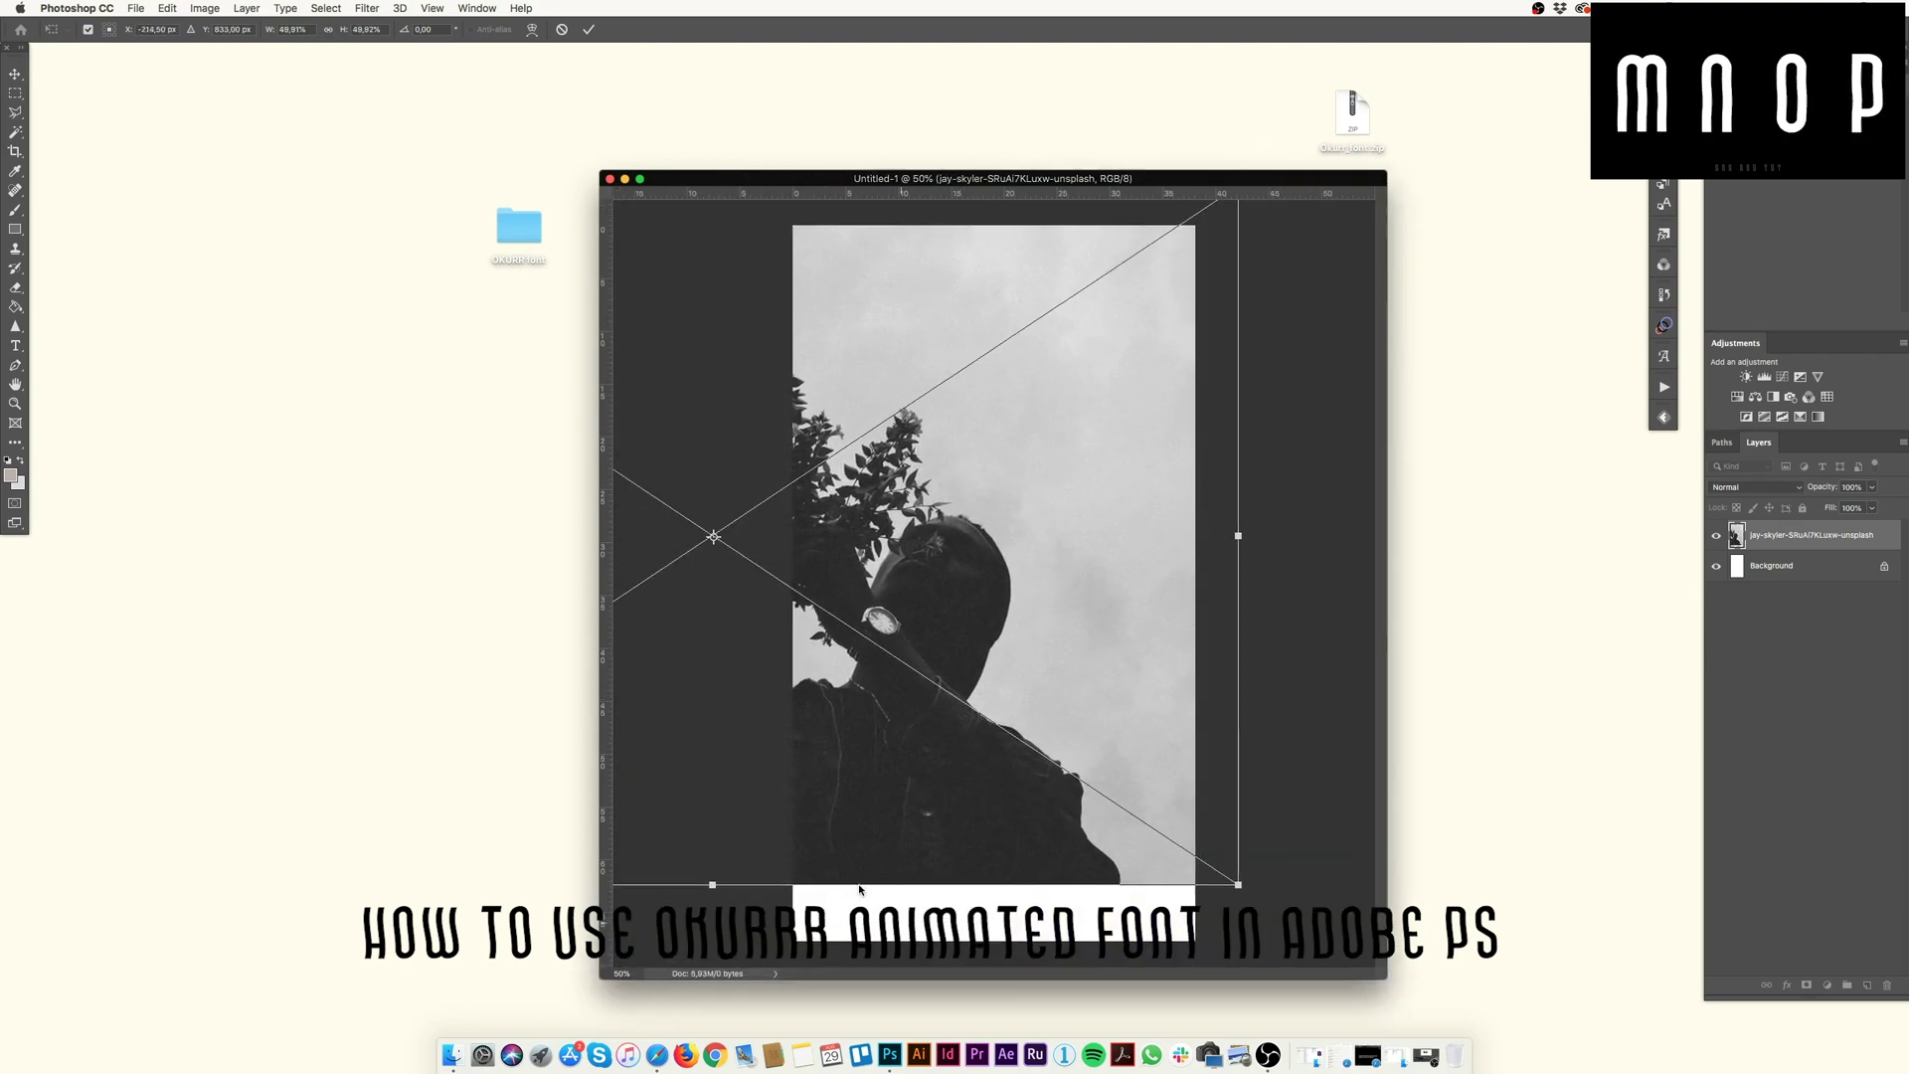
pyautogui.moveTo(995, 448); pyautogui.dragTo(854, 532)
pyautogui.moveTo(1094, 272); pyautogui.dragTo(1328, 118)
pyautogui.moveTo(1174, 403); pyautogui.dragTo(1076, 410)
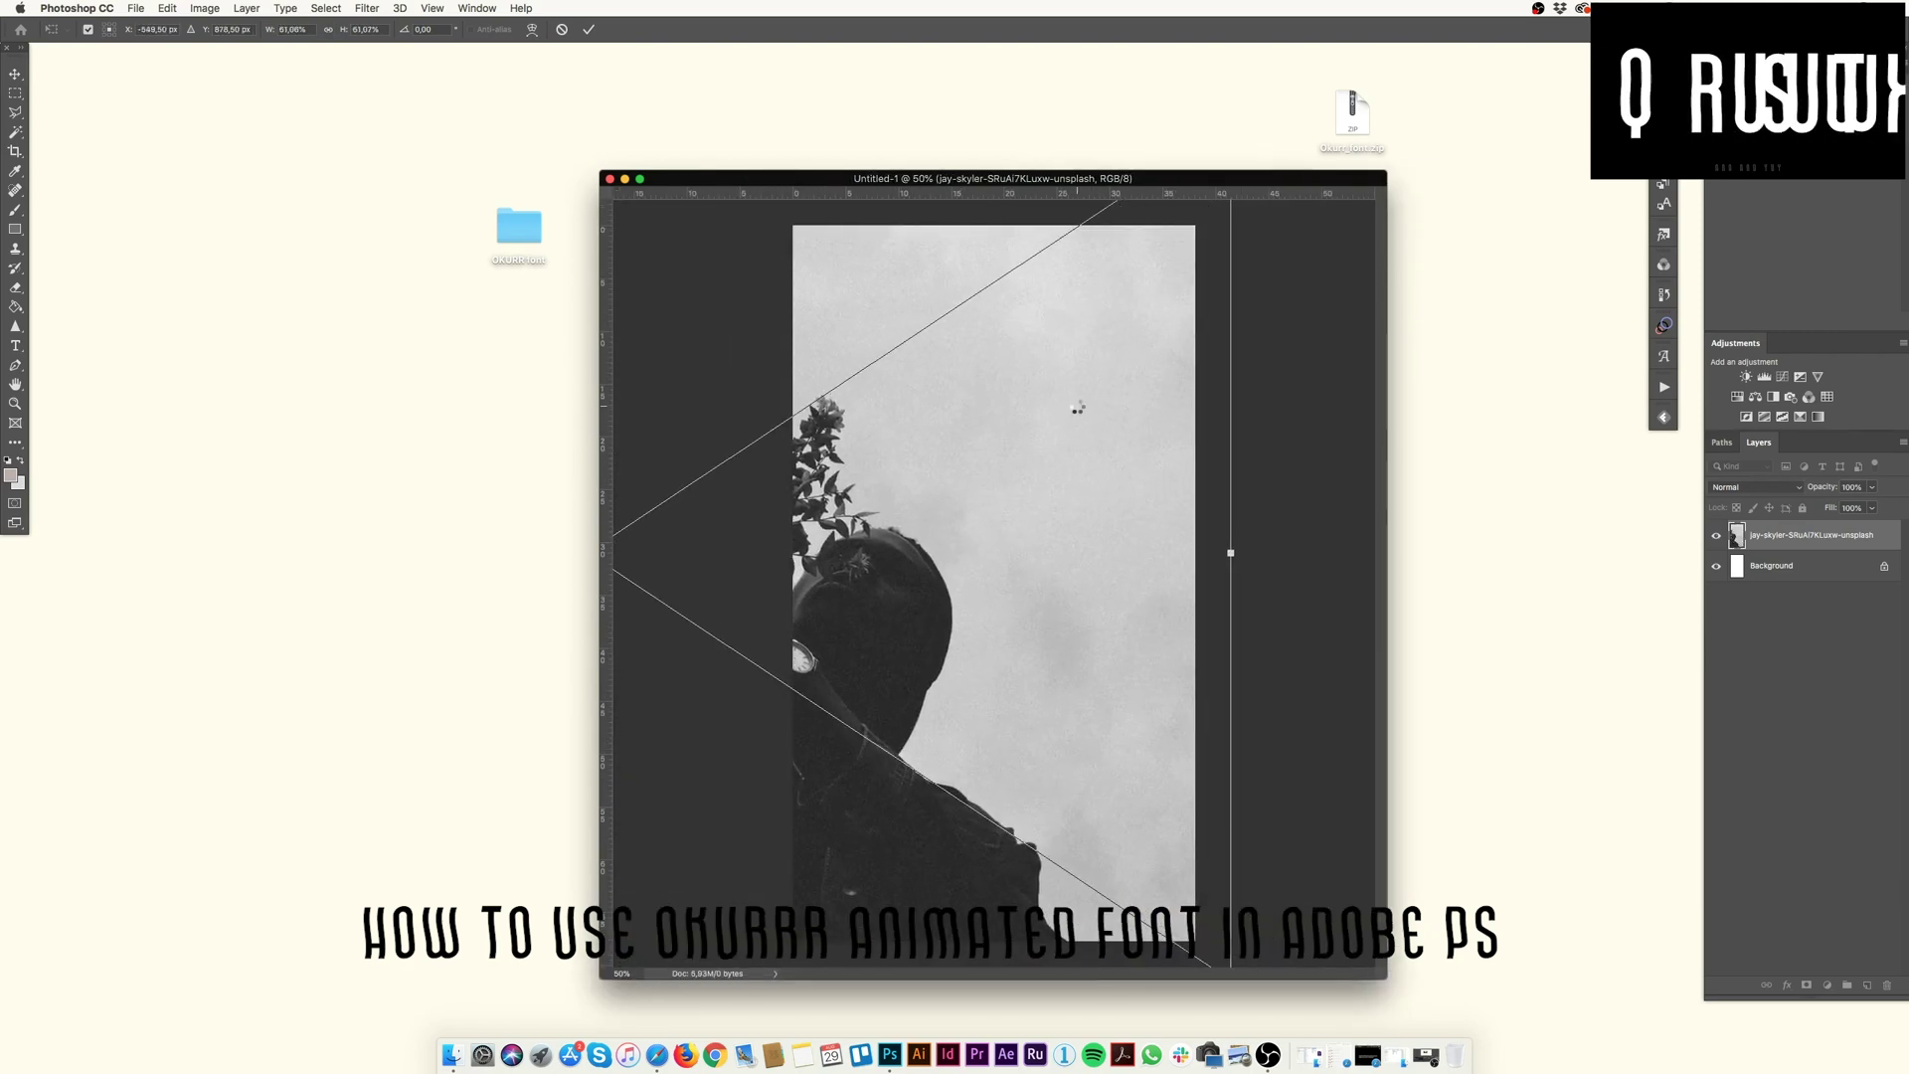
pyautogui.press('Return')
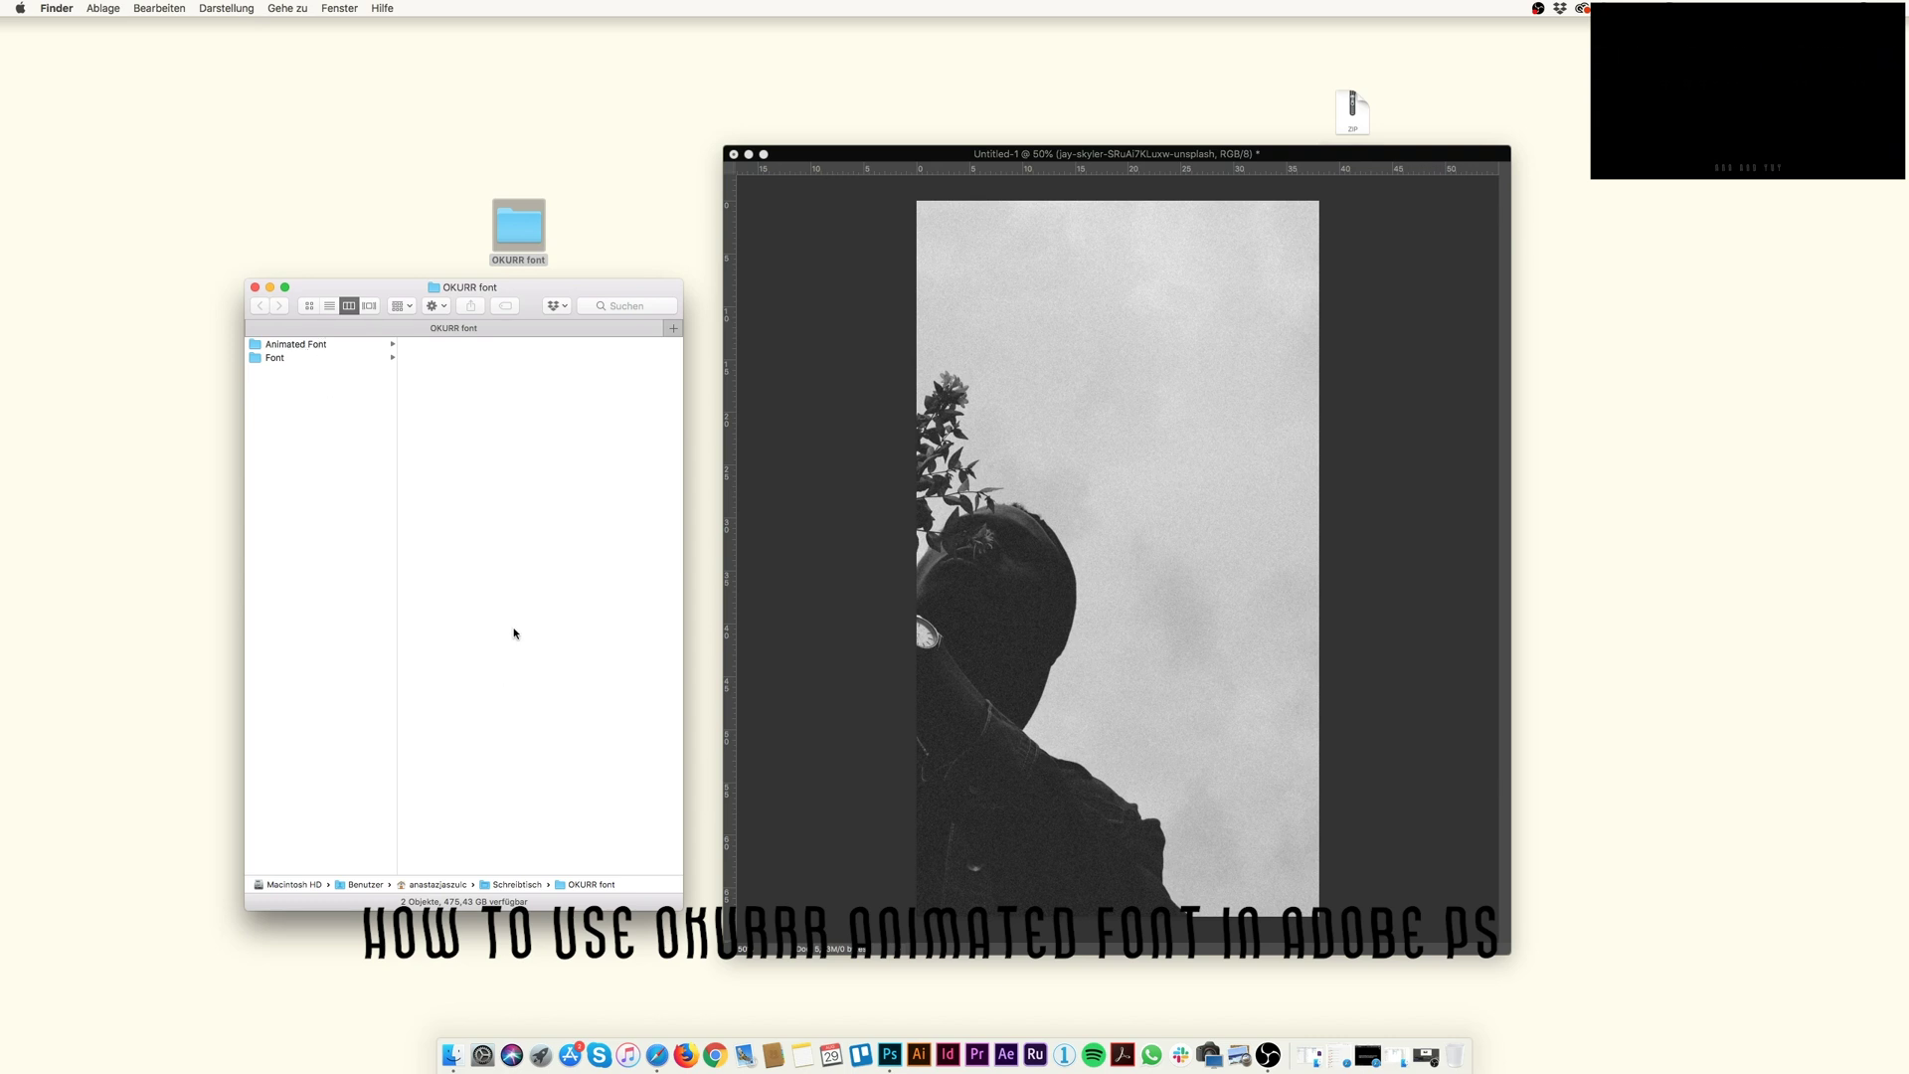
# Look through the OKURR font folder in Finder, previewing Okurrr-blured.otf and Okurrr.otf in the Font subfolder
pyautogui.click(306, 348)
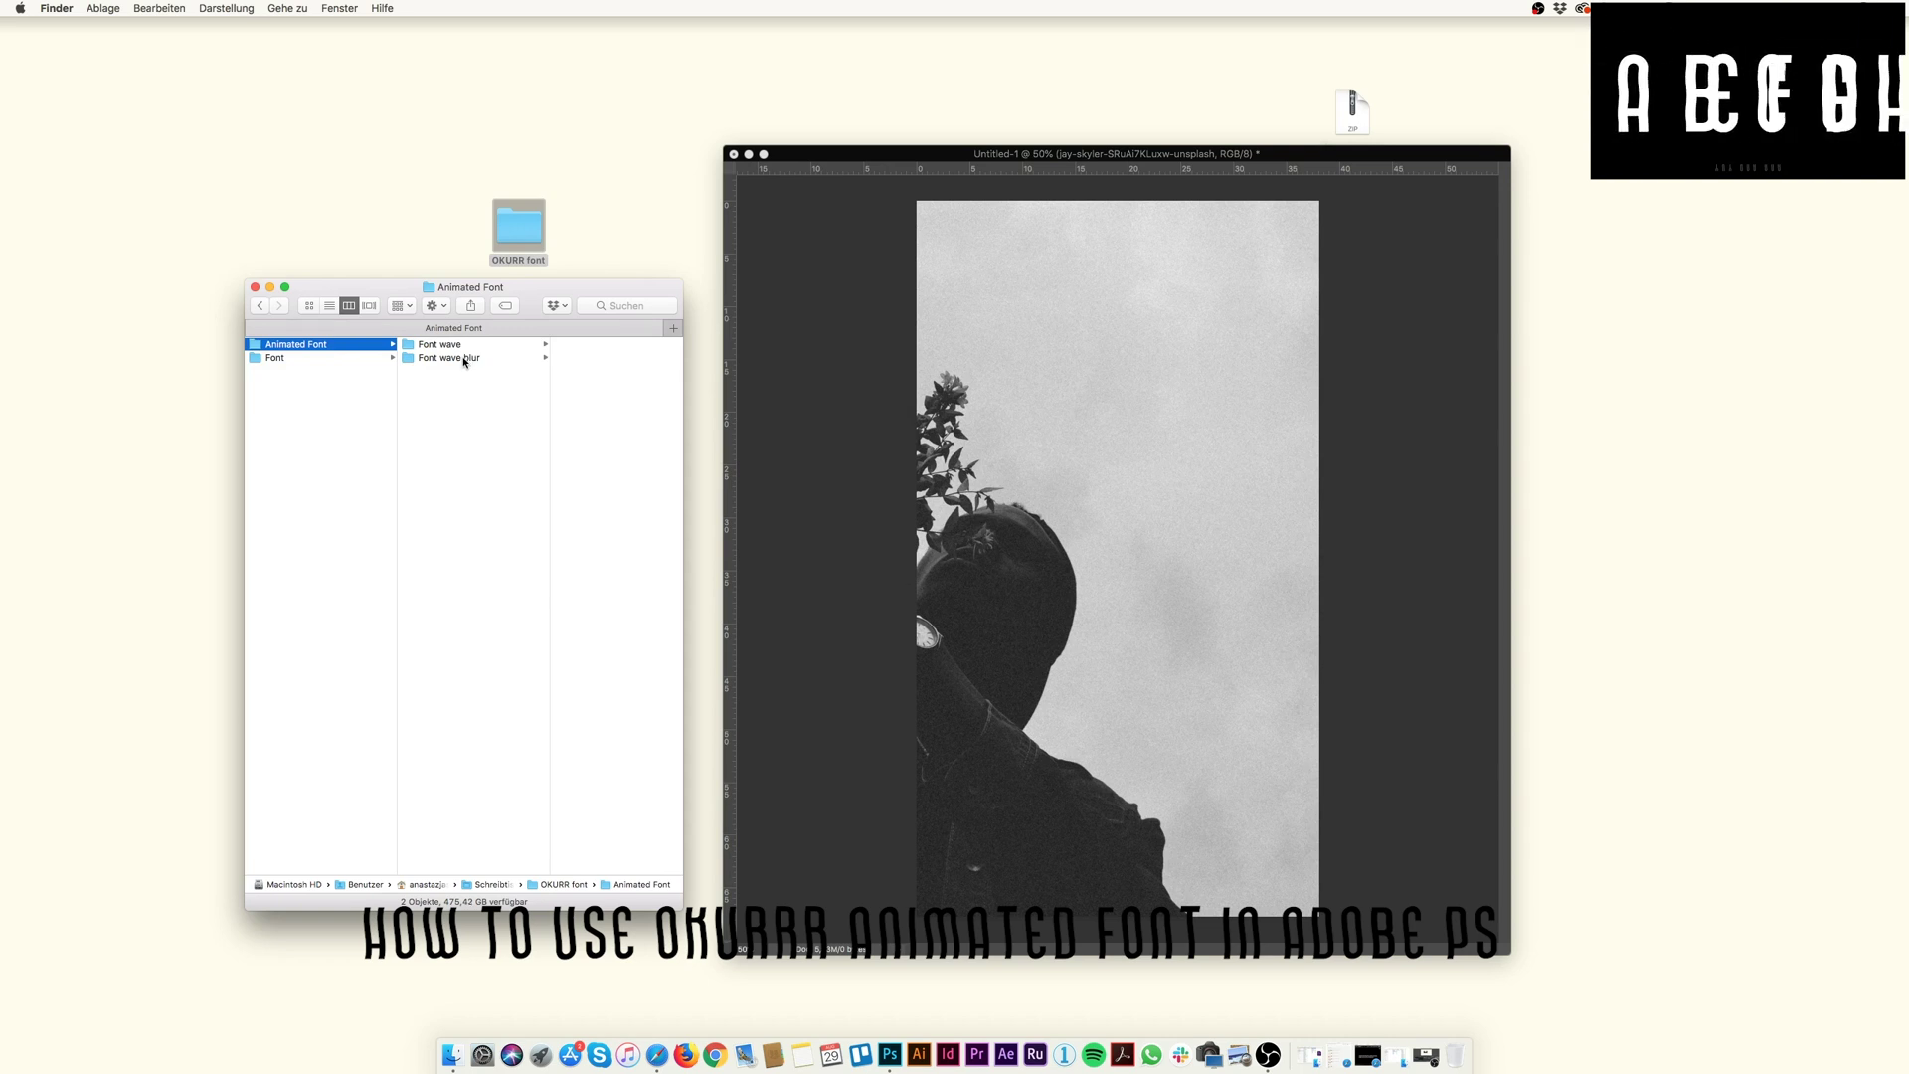
pyautogui.click(287, 360)
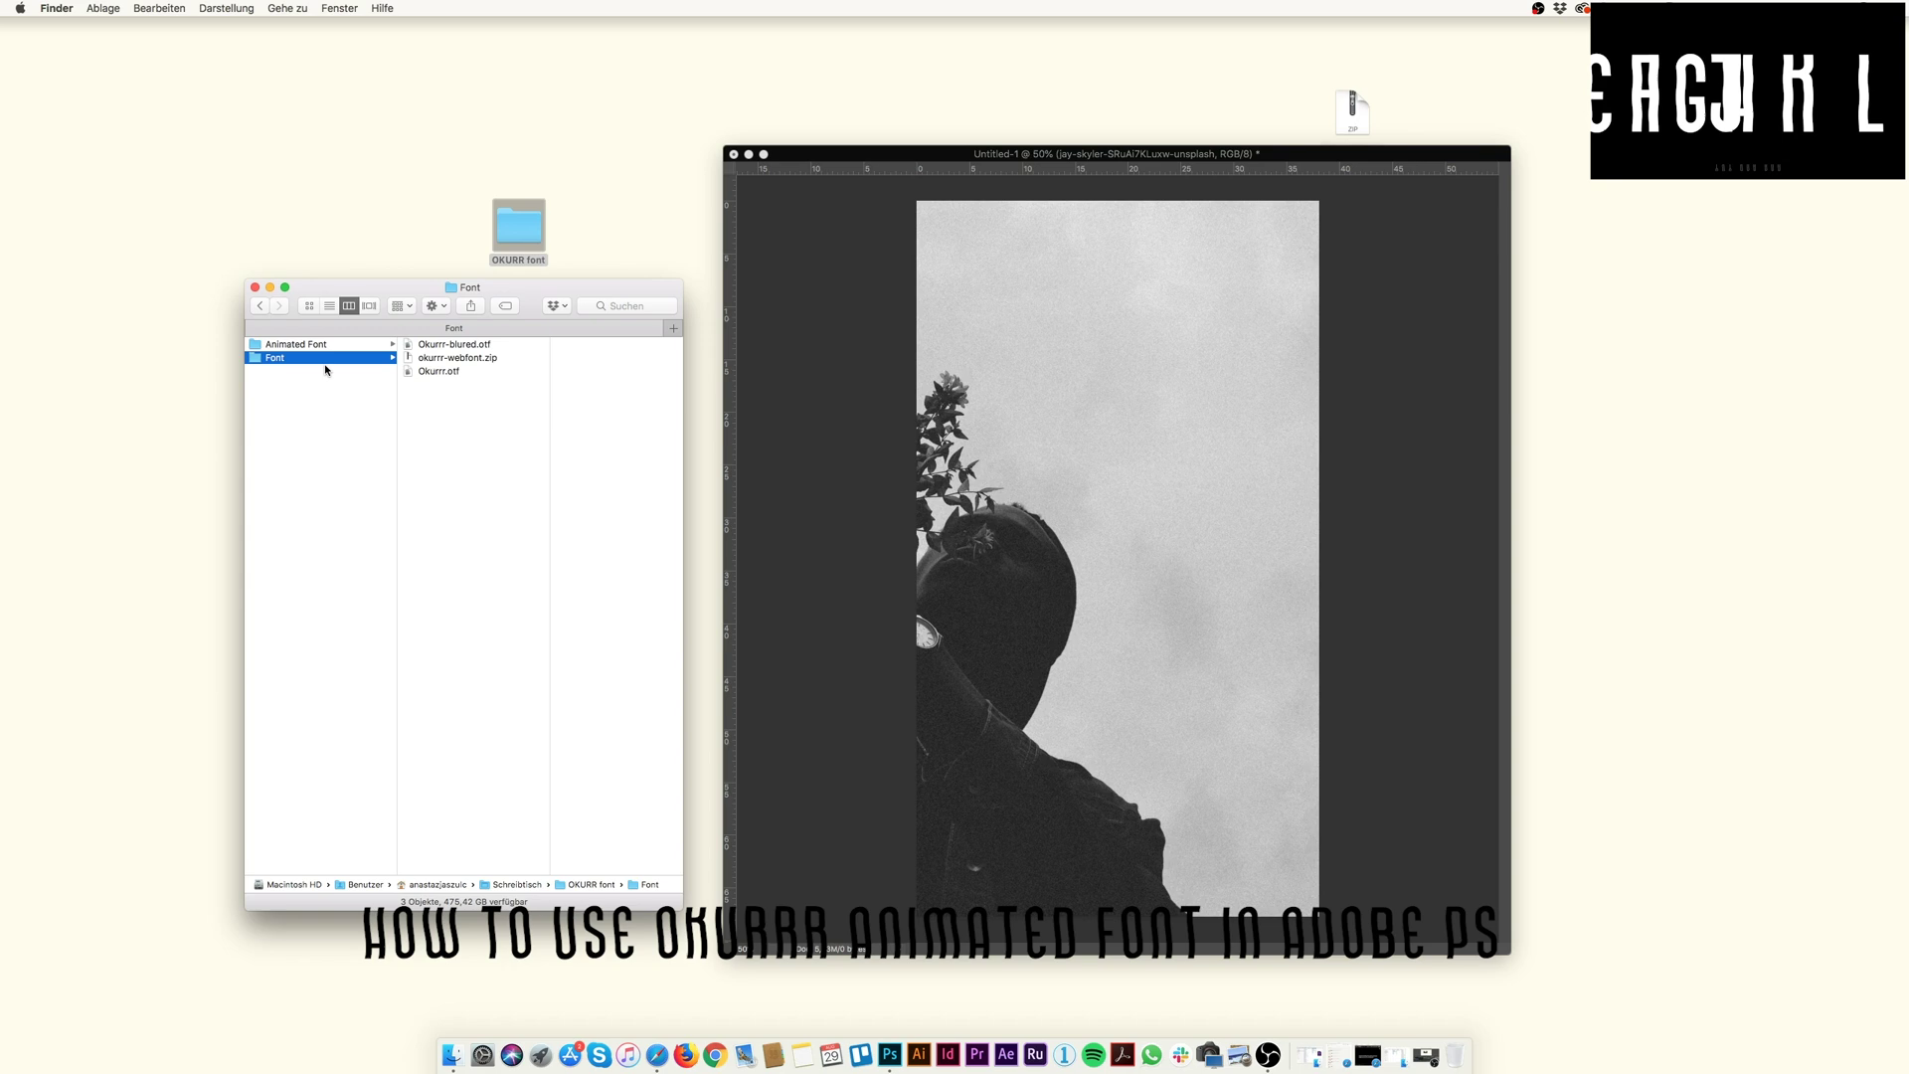
pyautogui.click(460, 348)
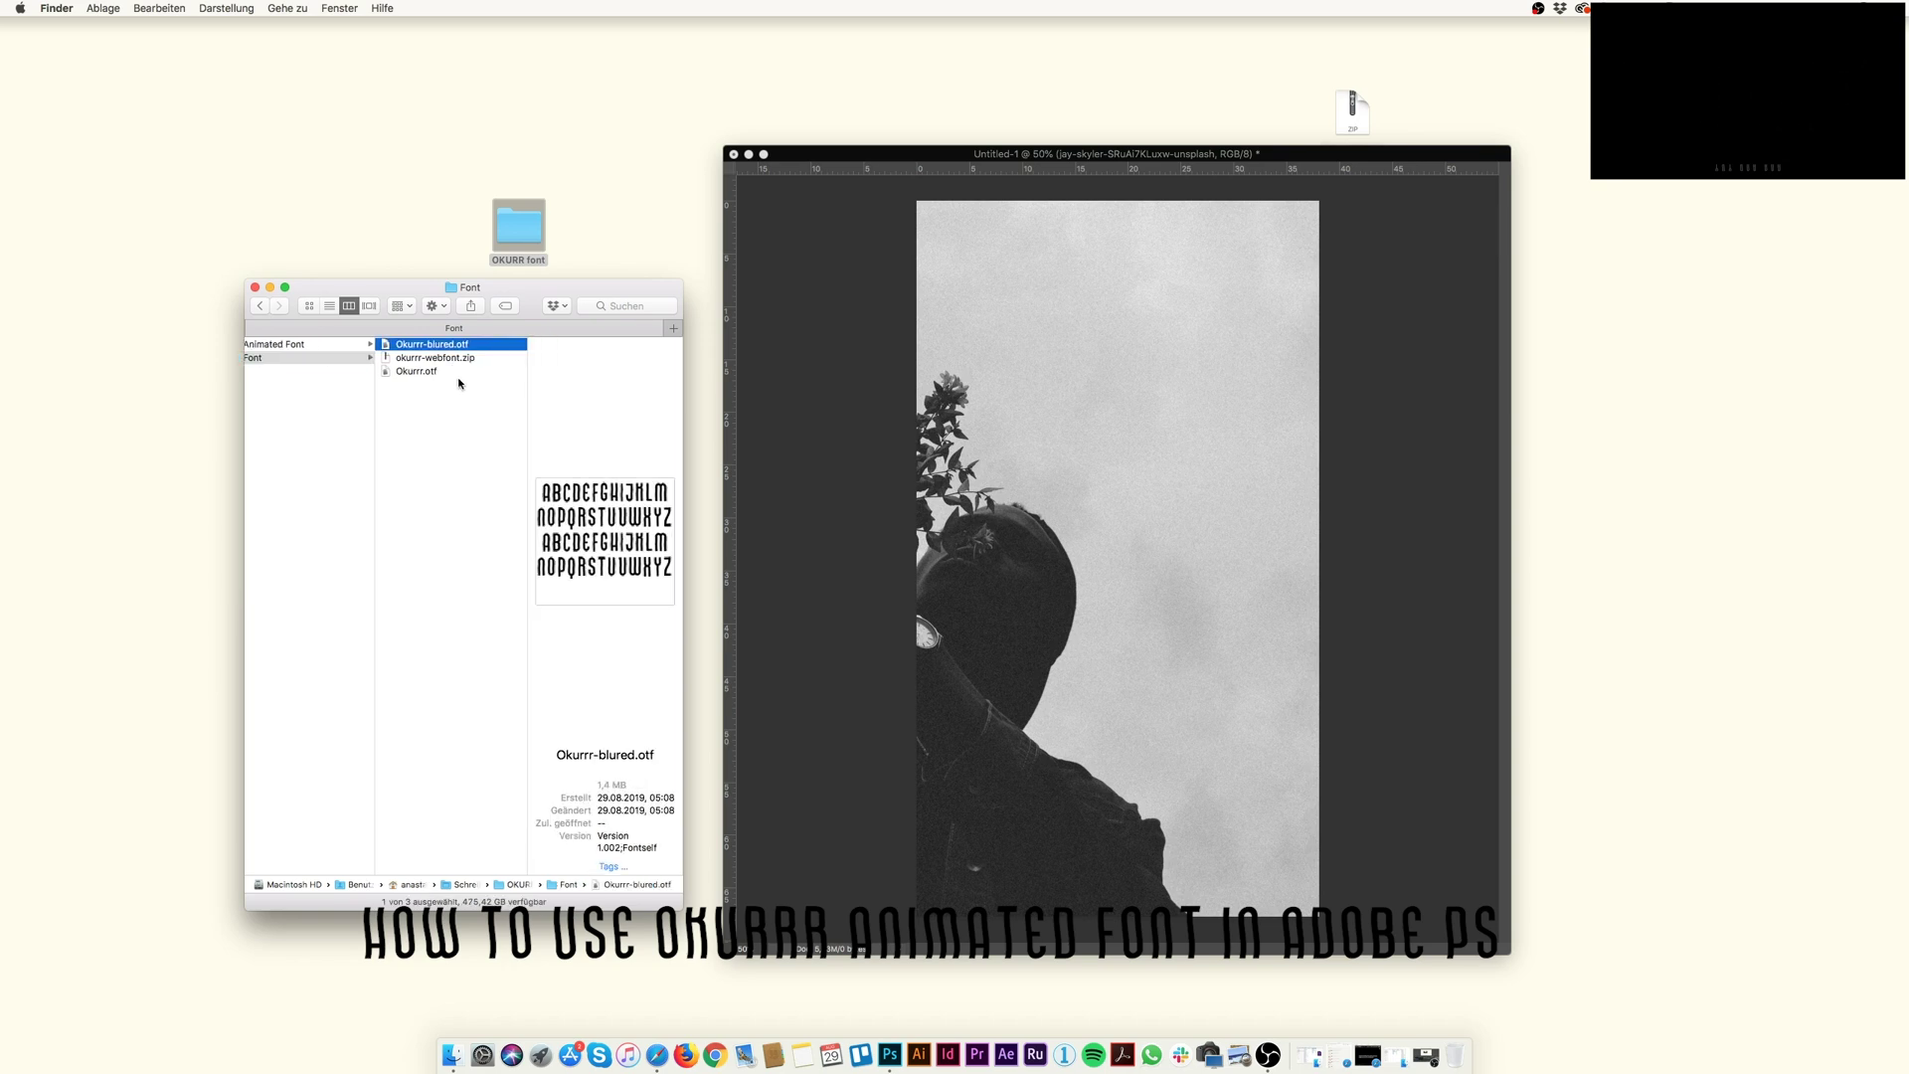
pyautogui.doubleClick(676, 286)
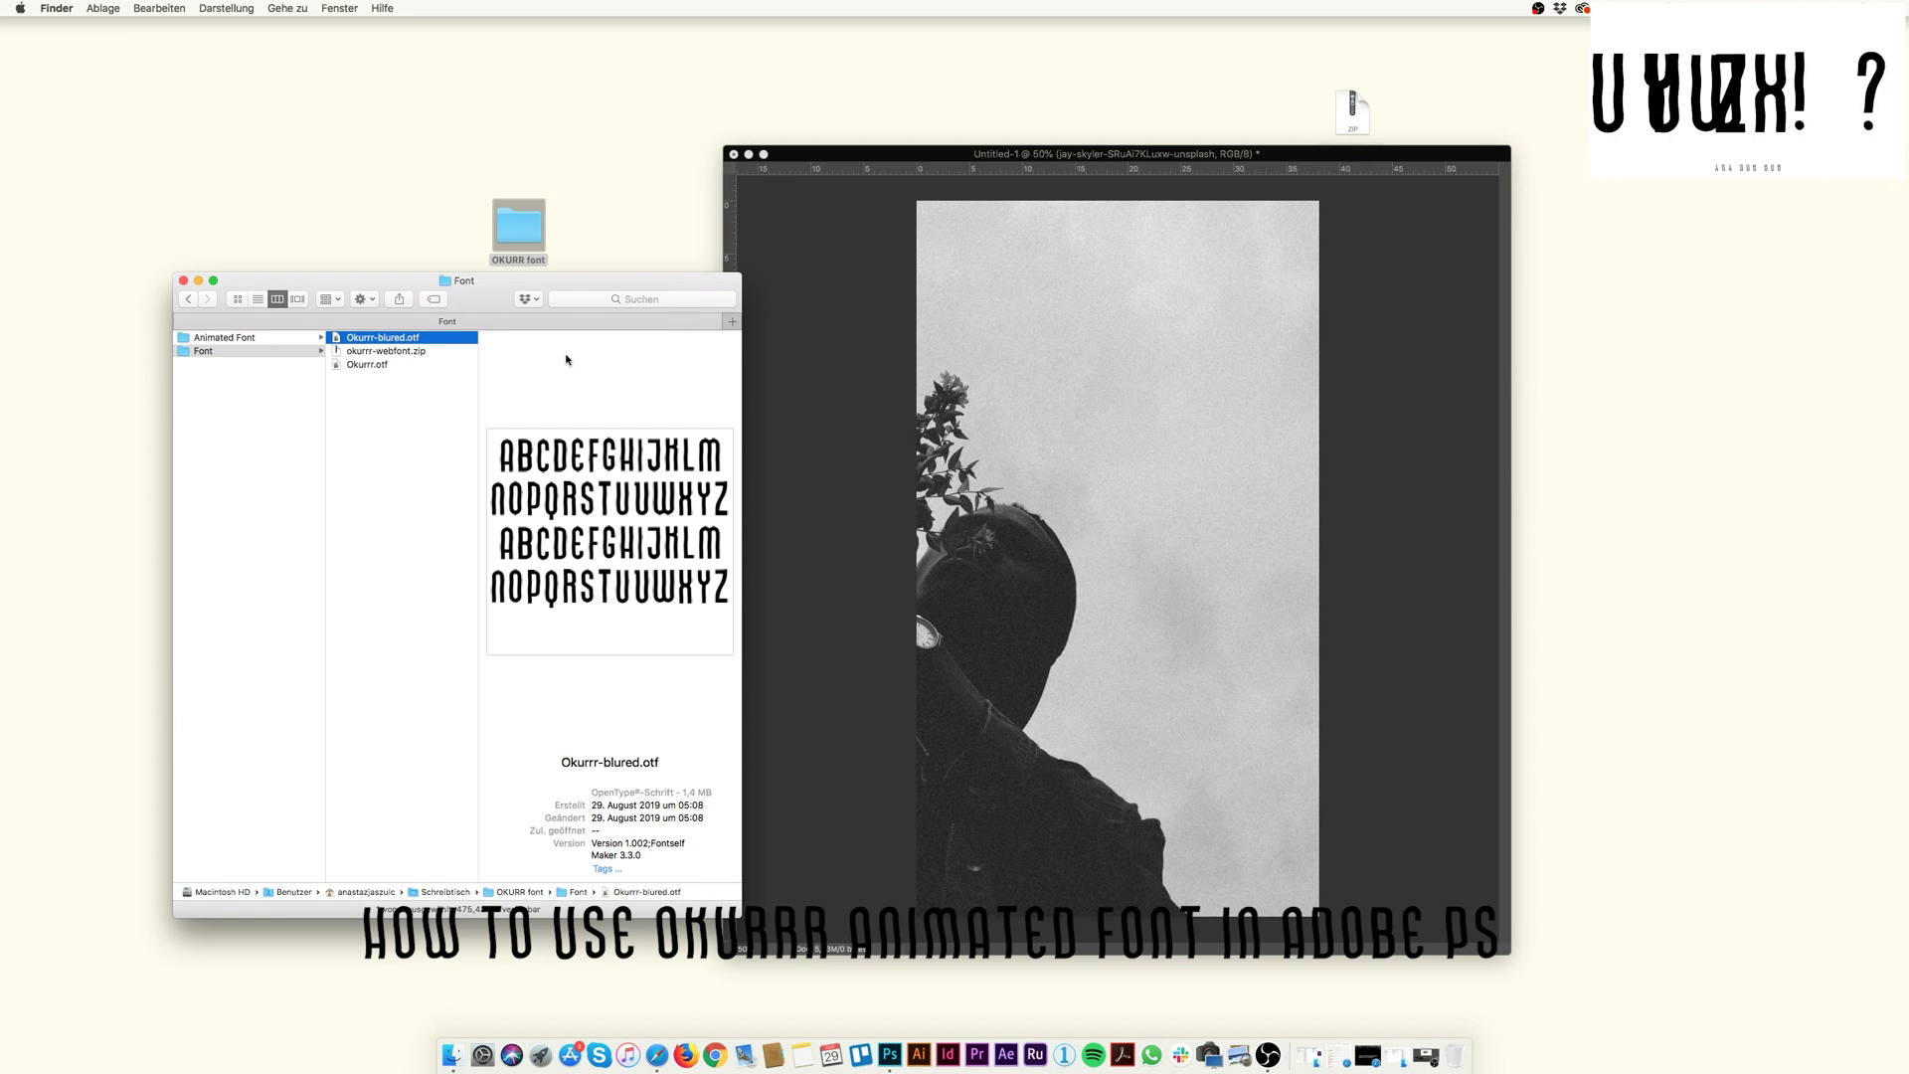
pyautogui.click(394, 367)
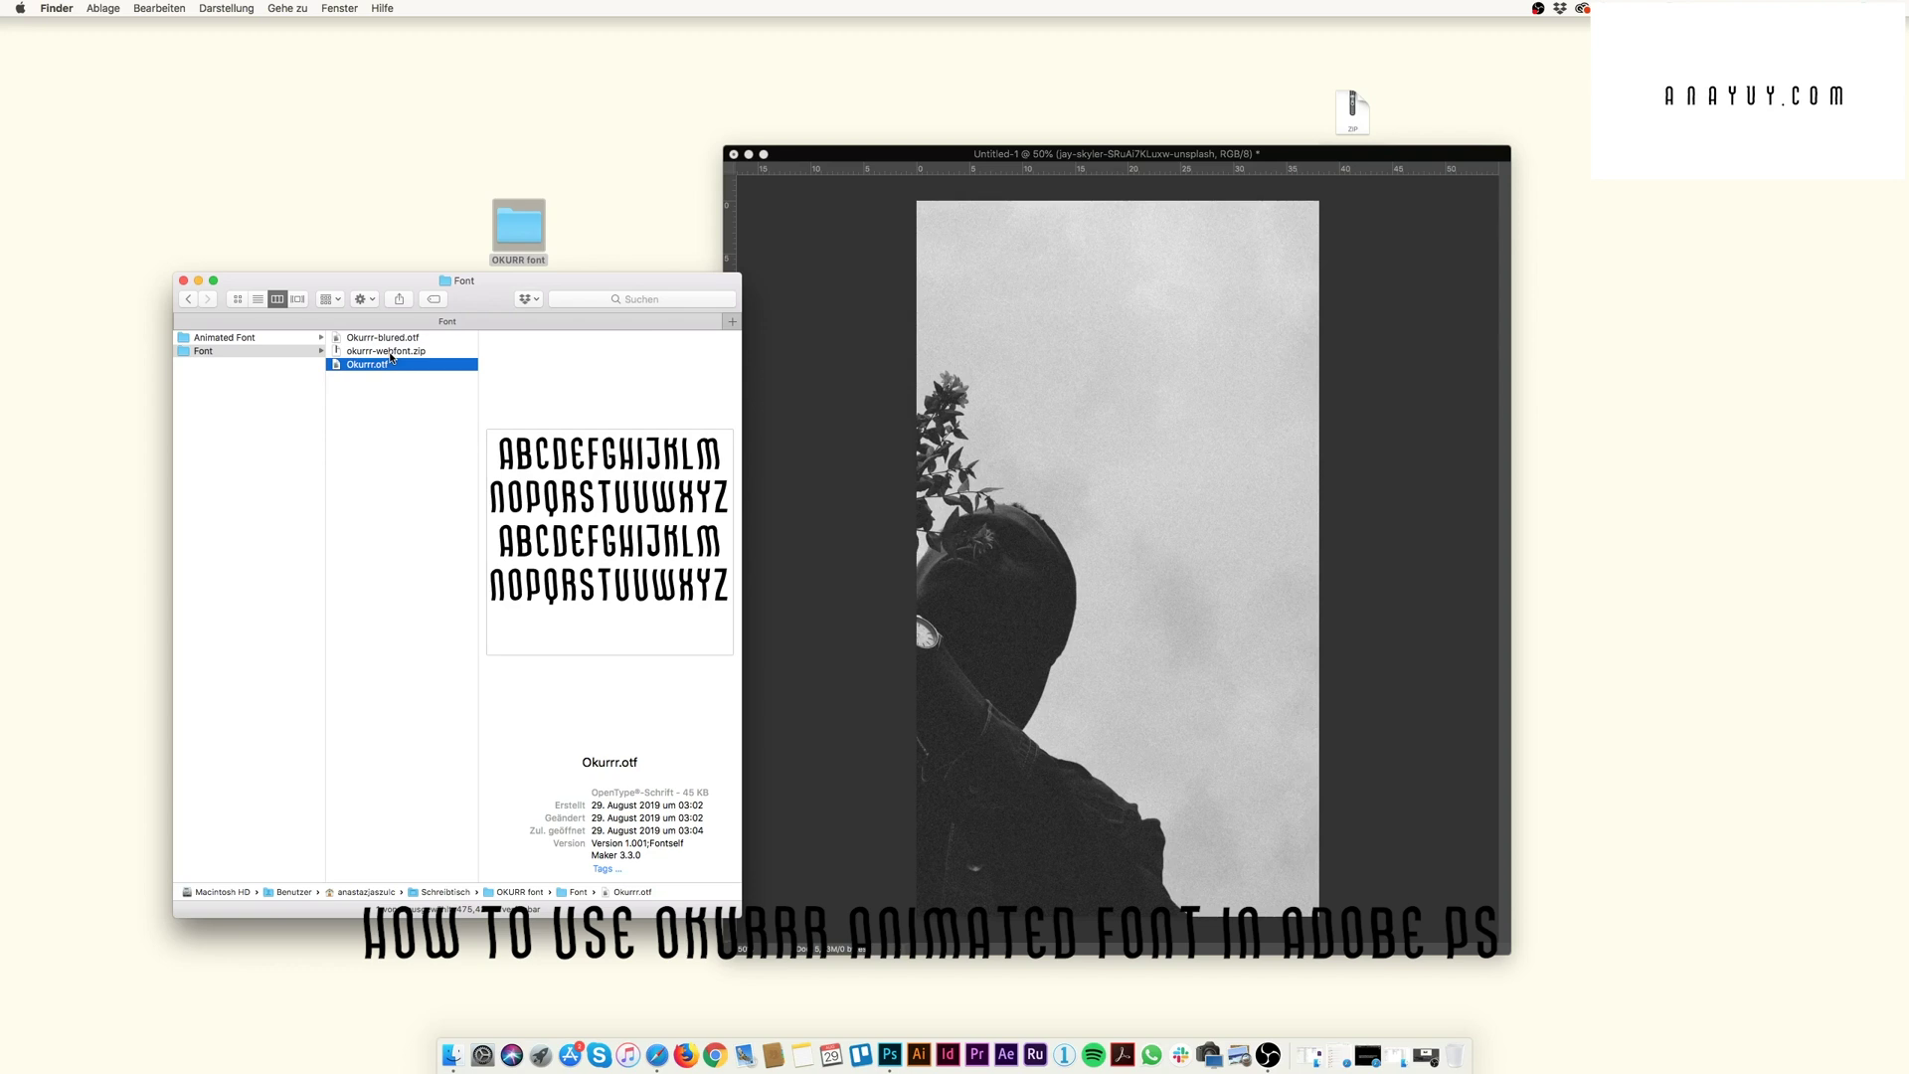
# Open the Font wave blur folder inside Animated Font and keep its window beside the document
pyautogui.click(240, 338)
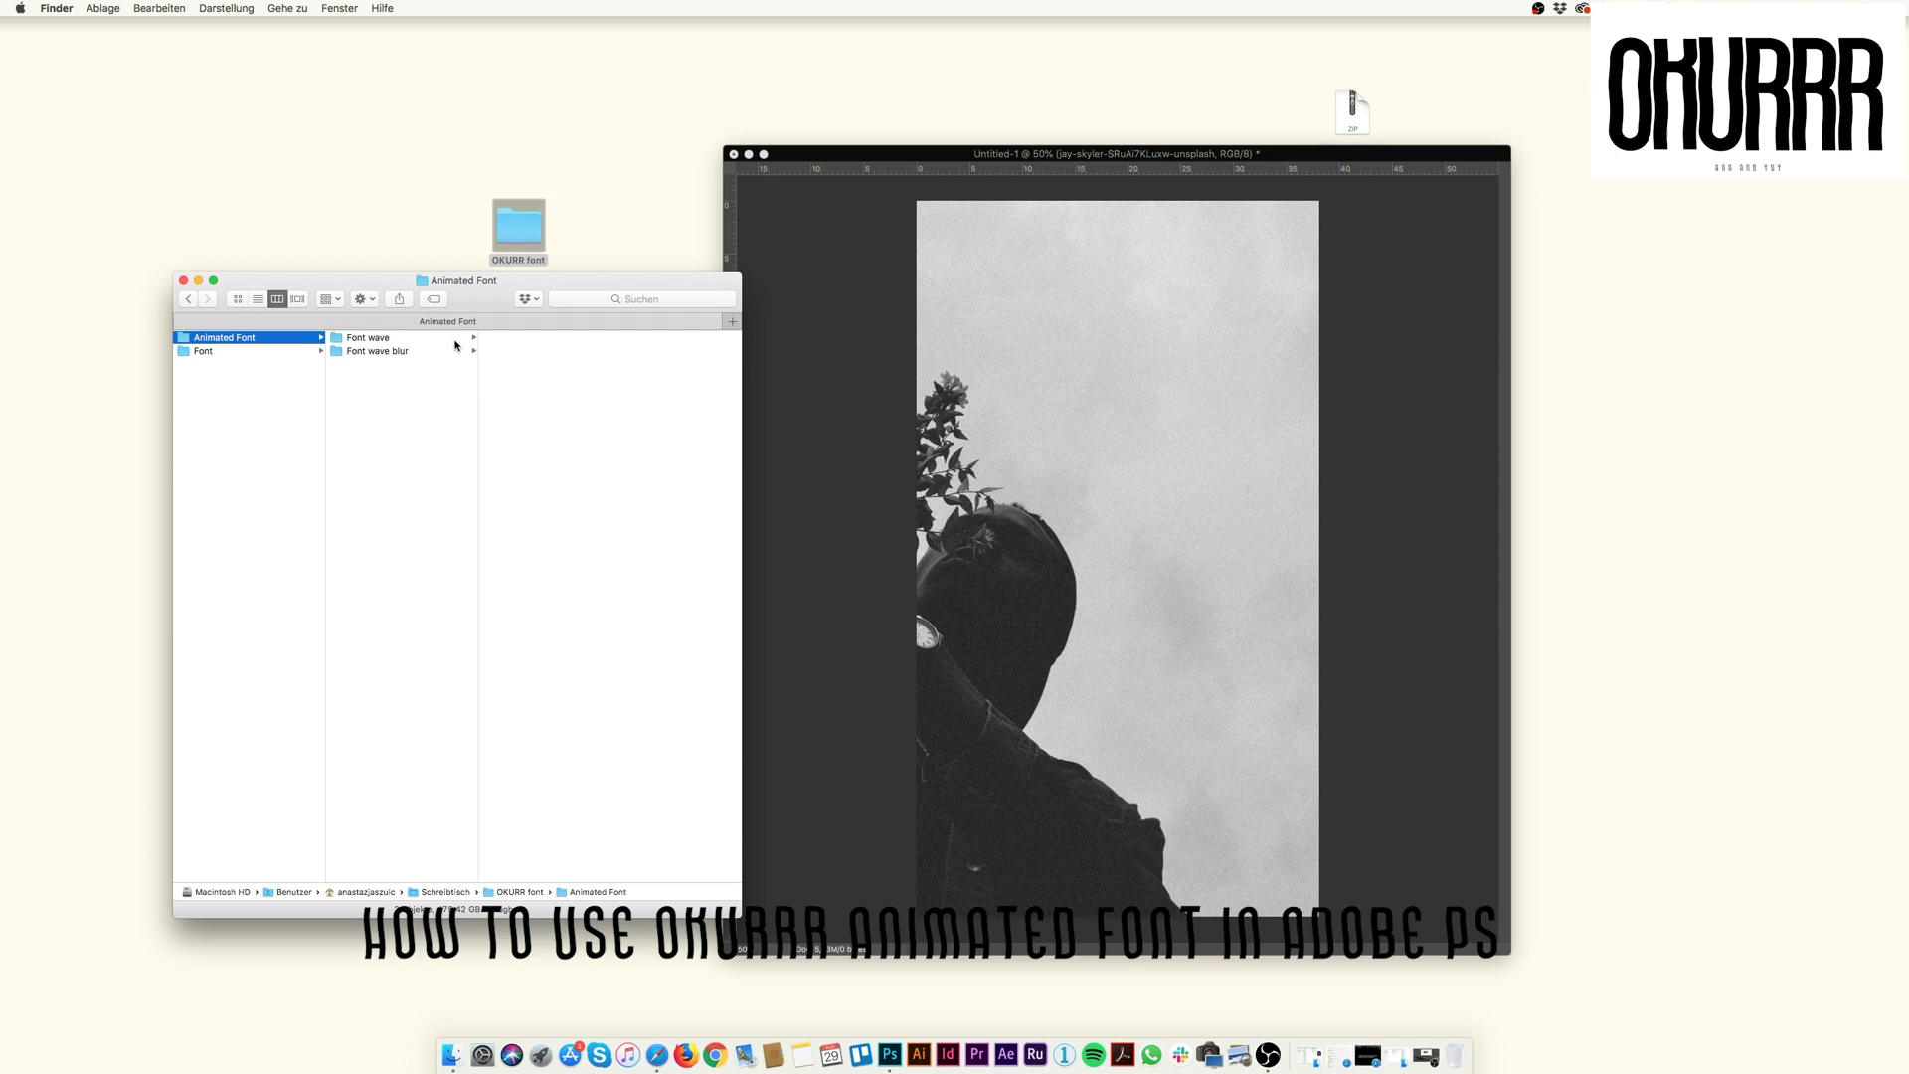
pyautogui.click(403, 339)
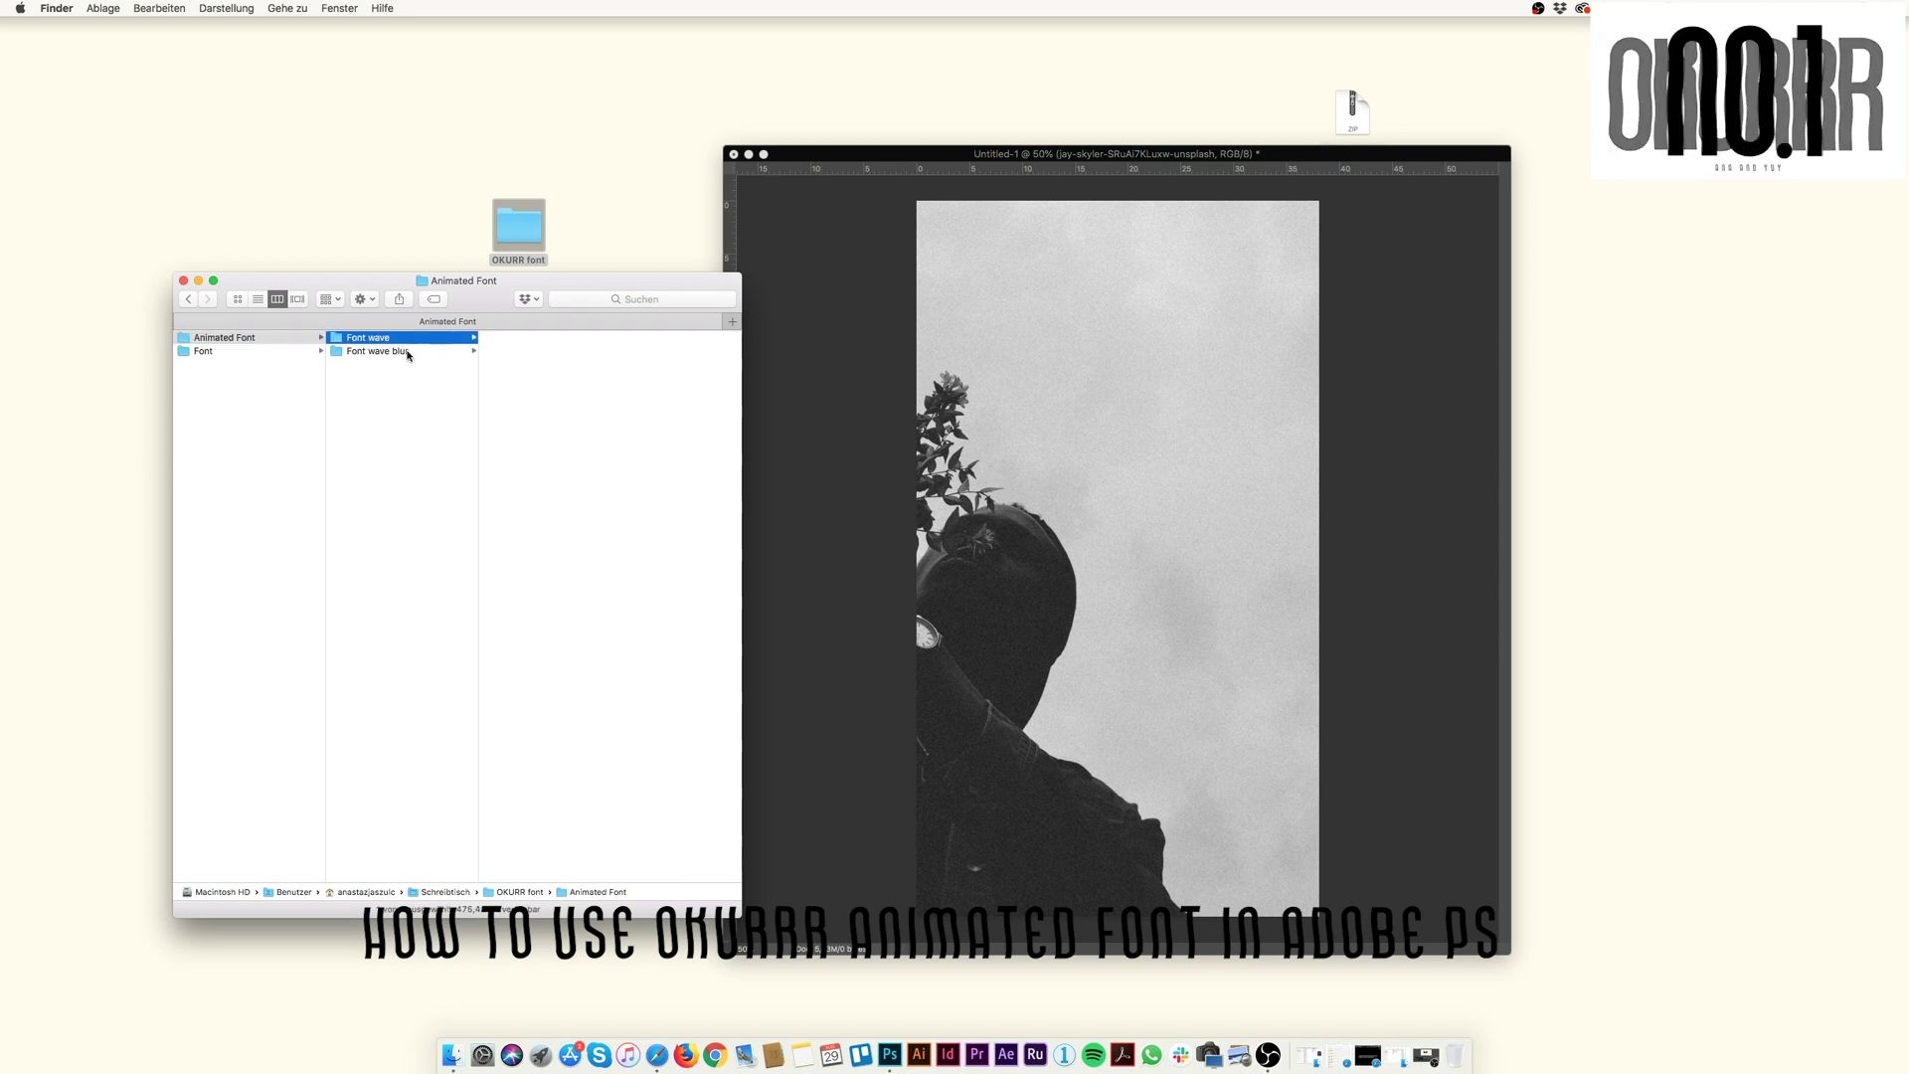
pyautogui.click(409, 358)
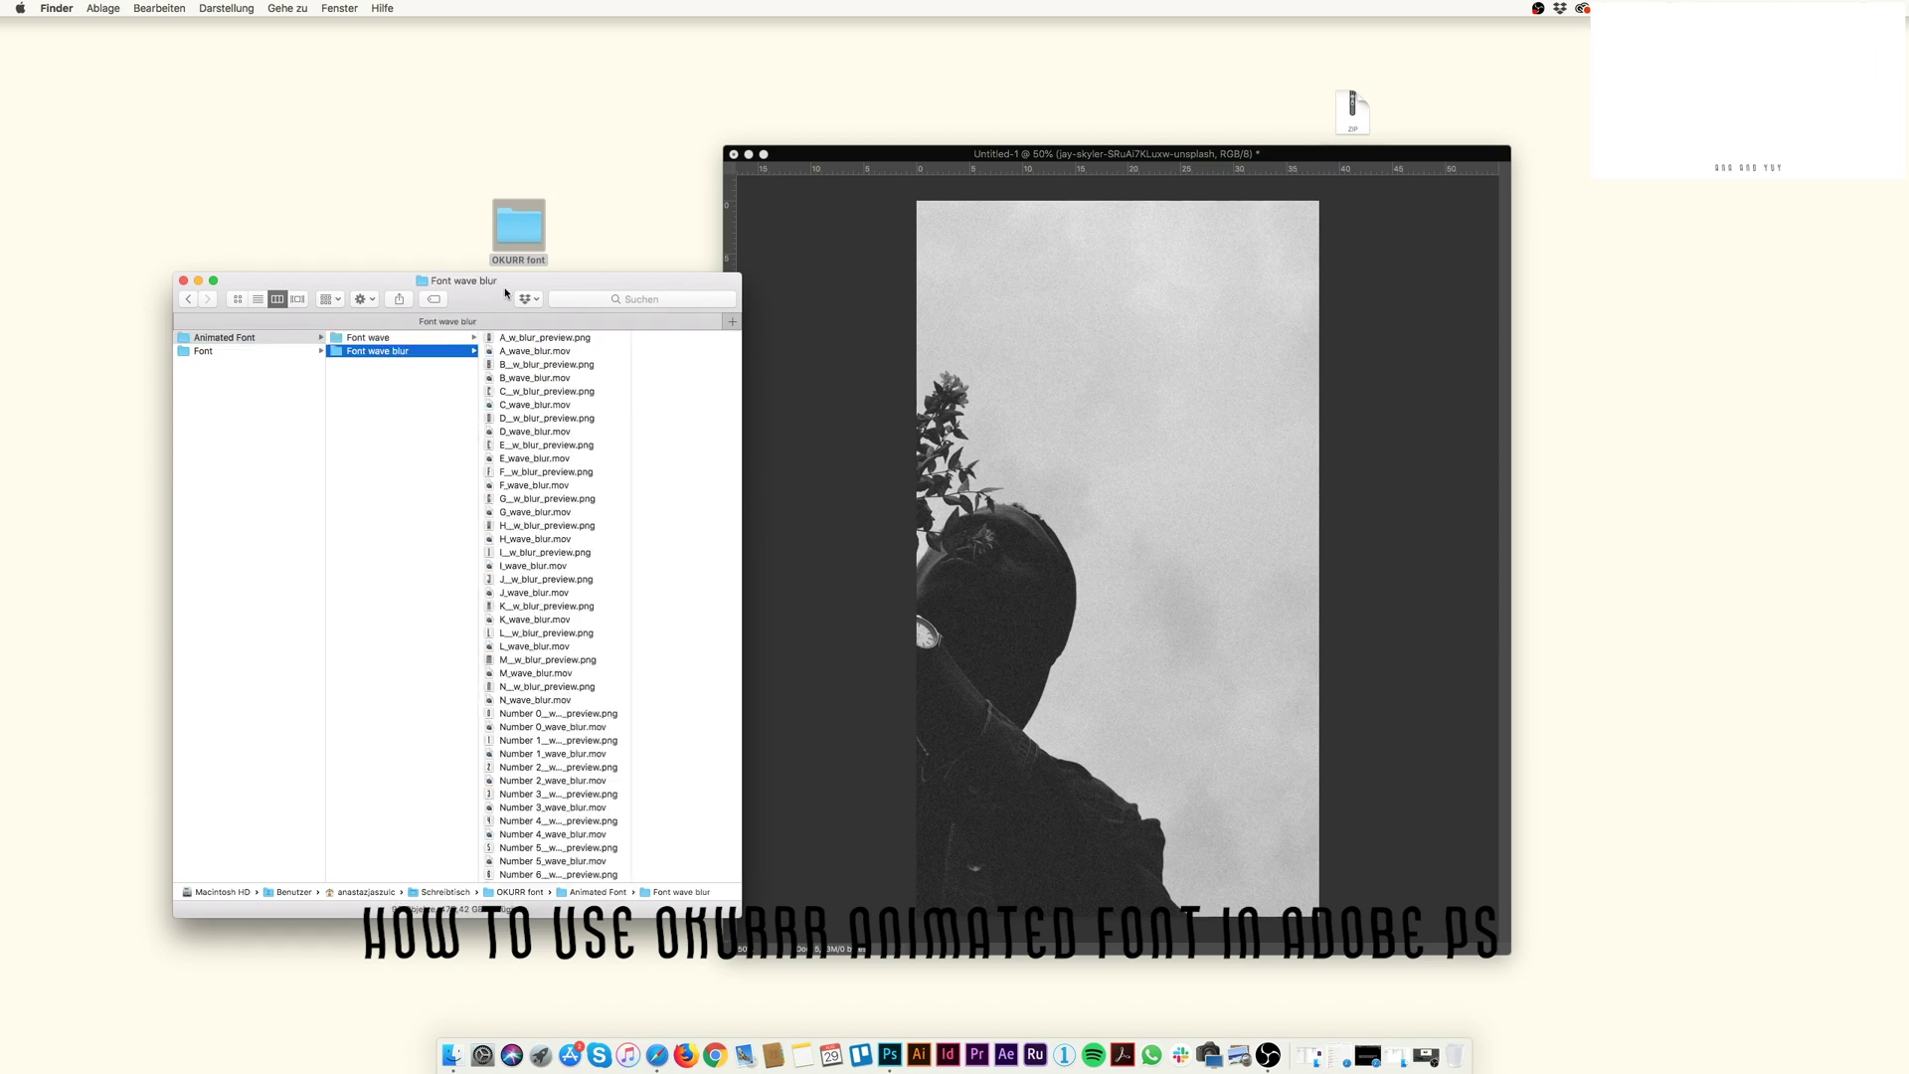
pyautogui.moveTo(509, 294); pyautogui.dragTo(436, 289)
# Place A_w_blur_preview.png and A_wave_blur.mov over the photo at their default size and position
pyautogui.click(473, 335)
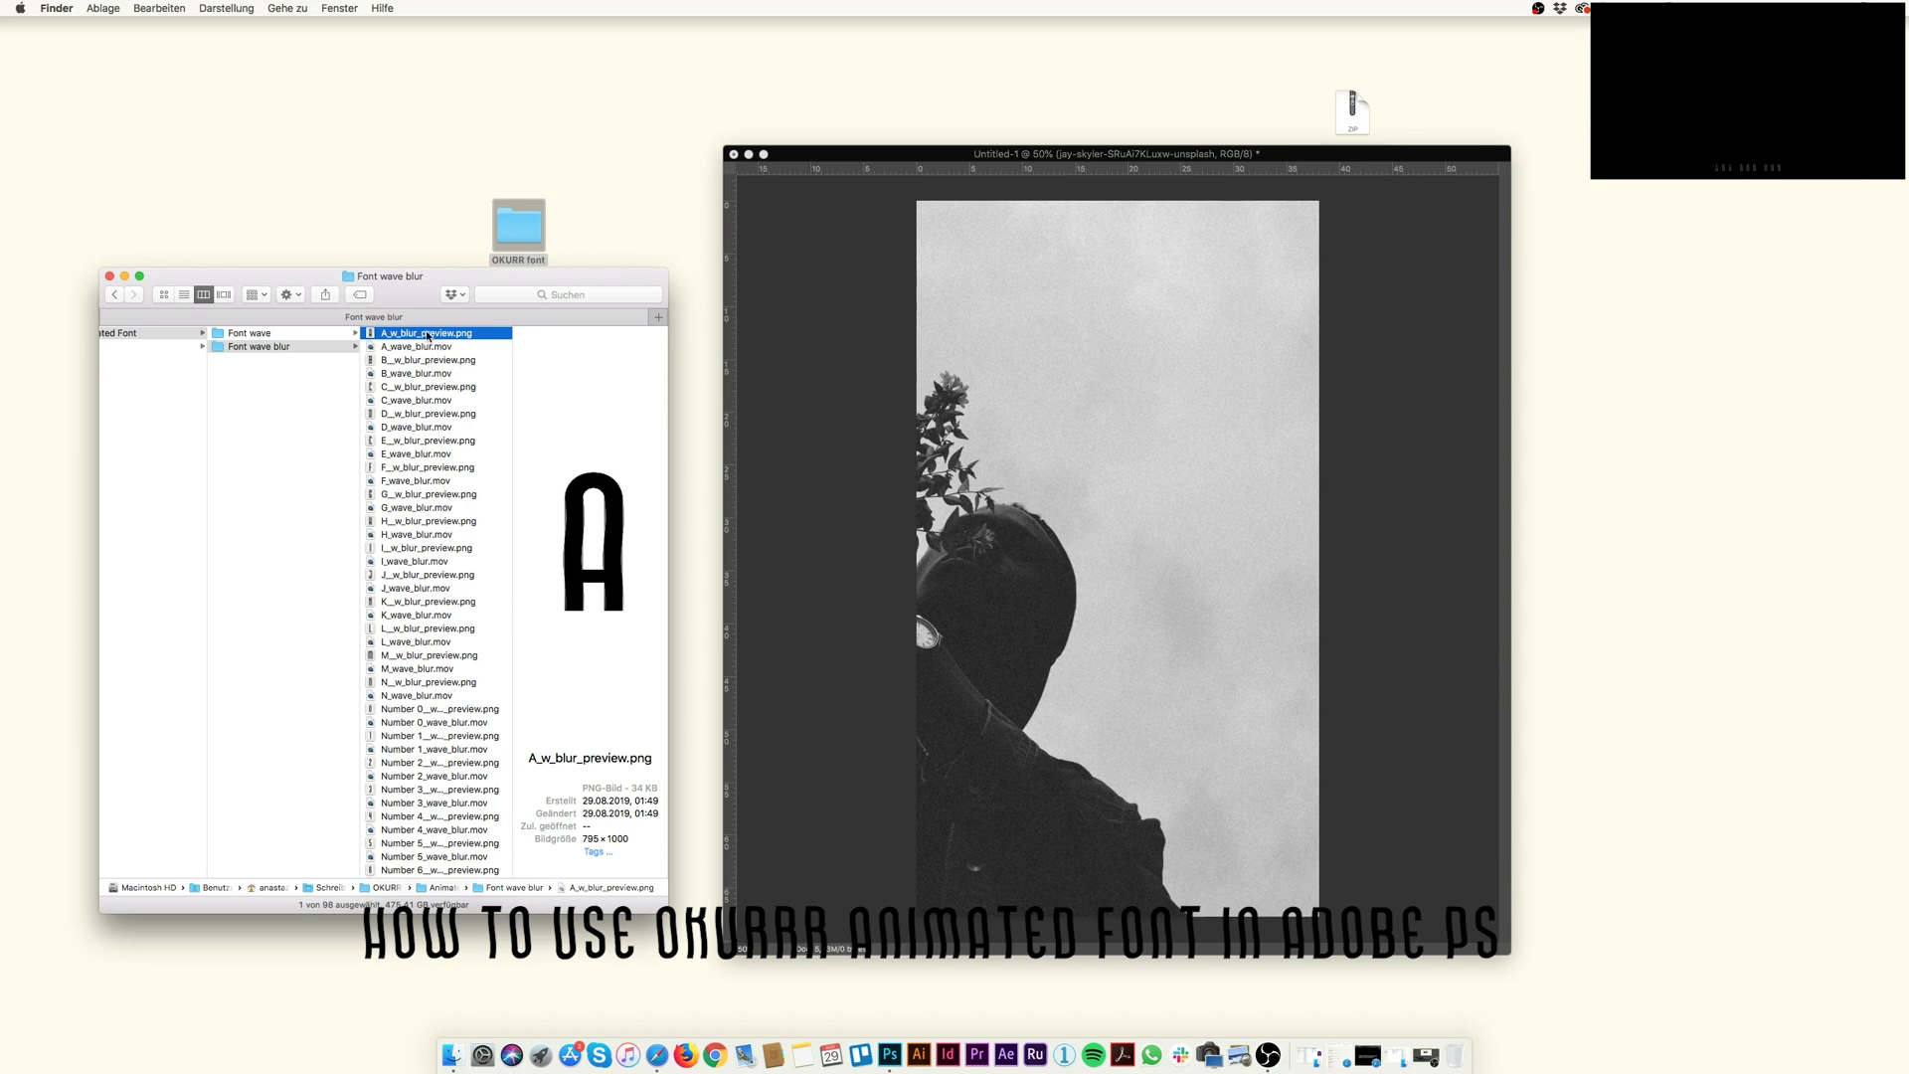
pyautogui.moveTo(434, 336); pyautogui.dragTo(1108, 501)
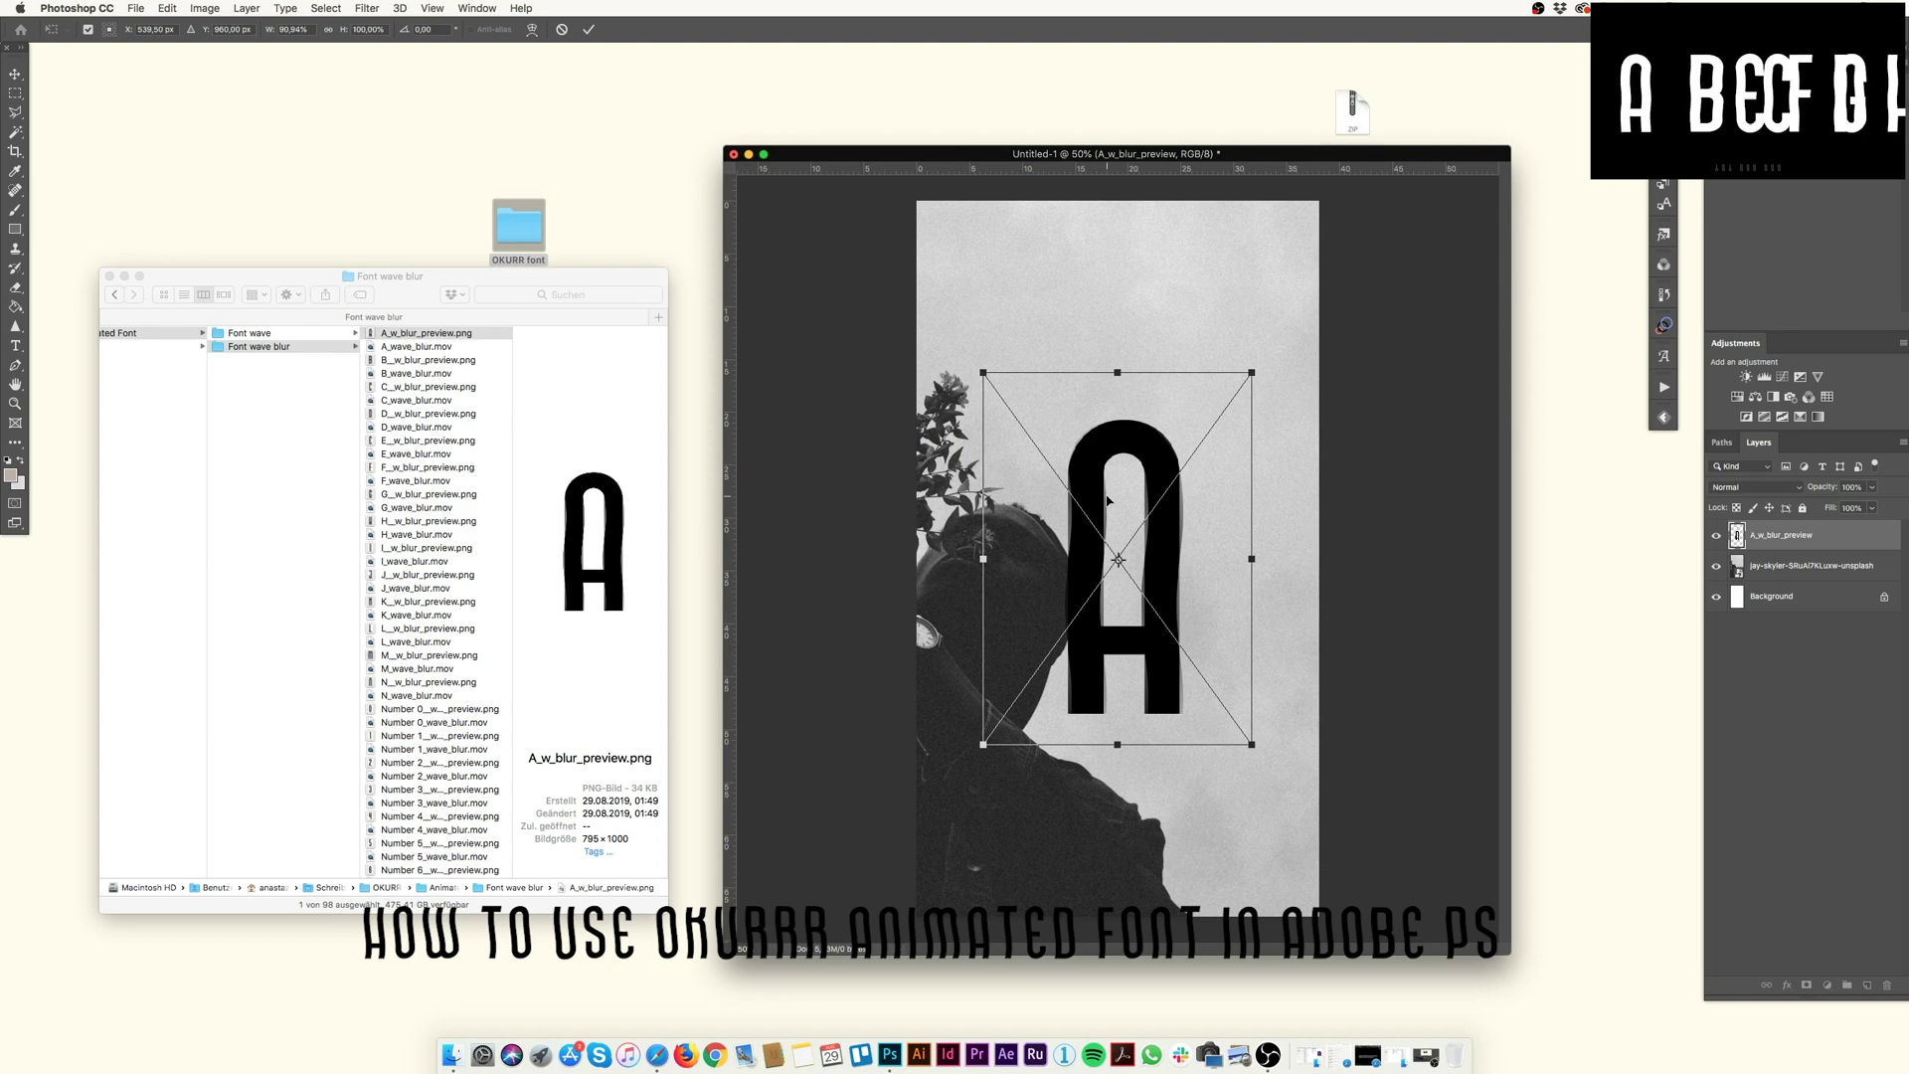
pyautogui.press('Return')
pyautogui.click(407, 348)
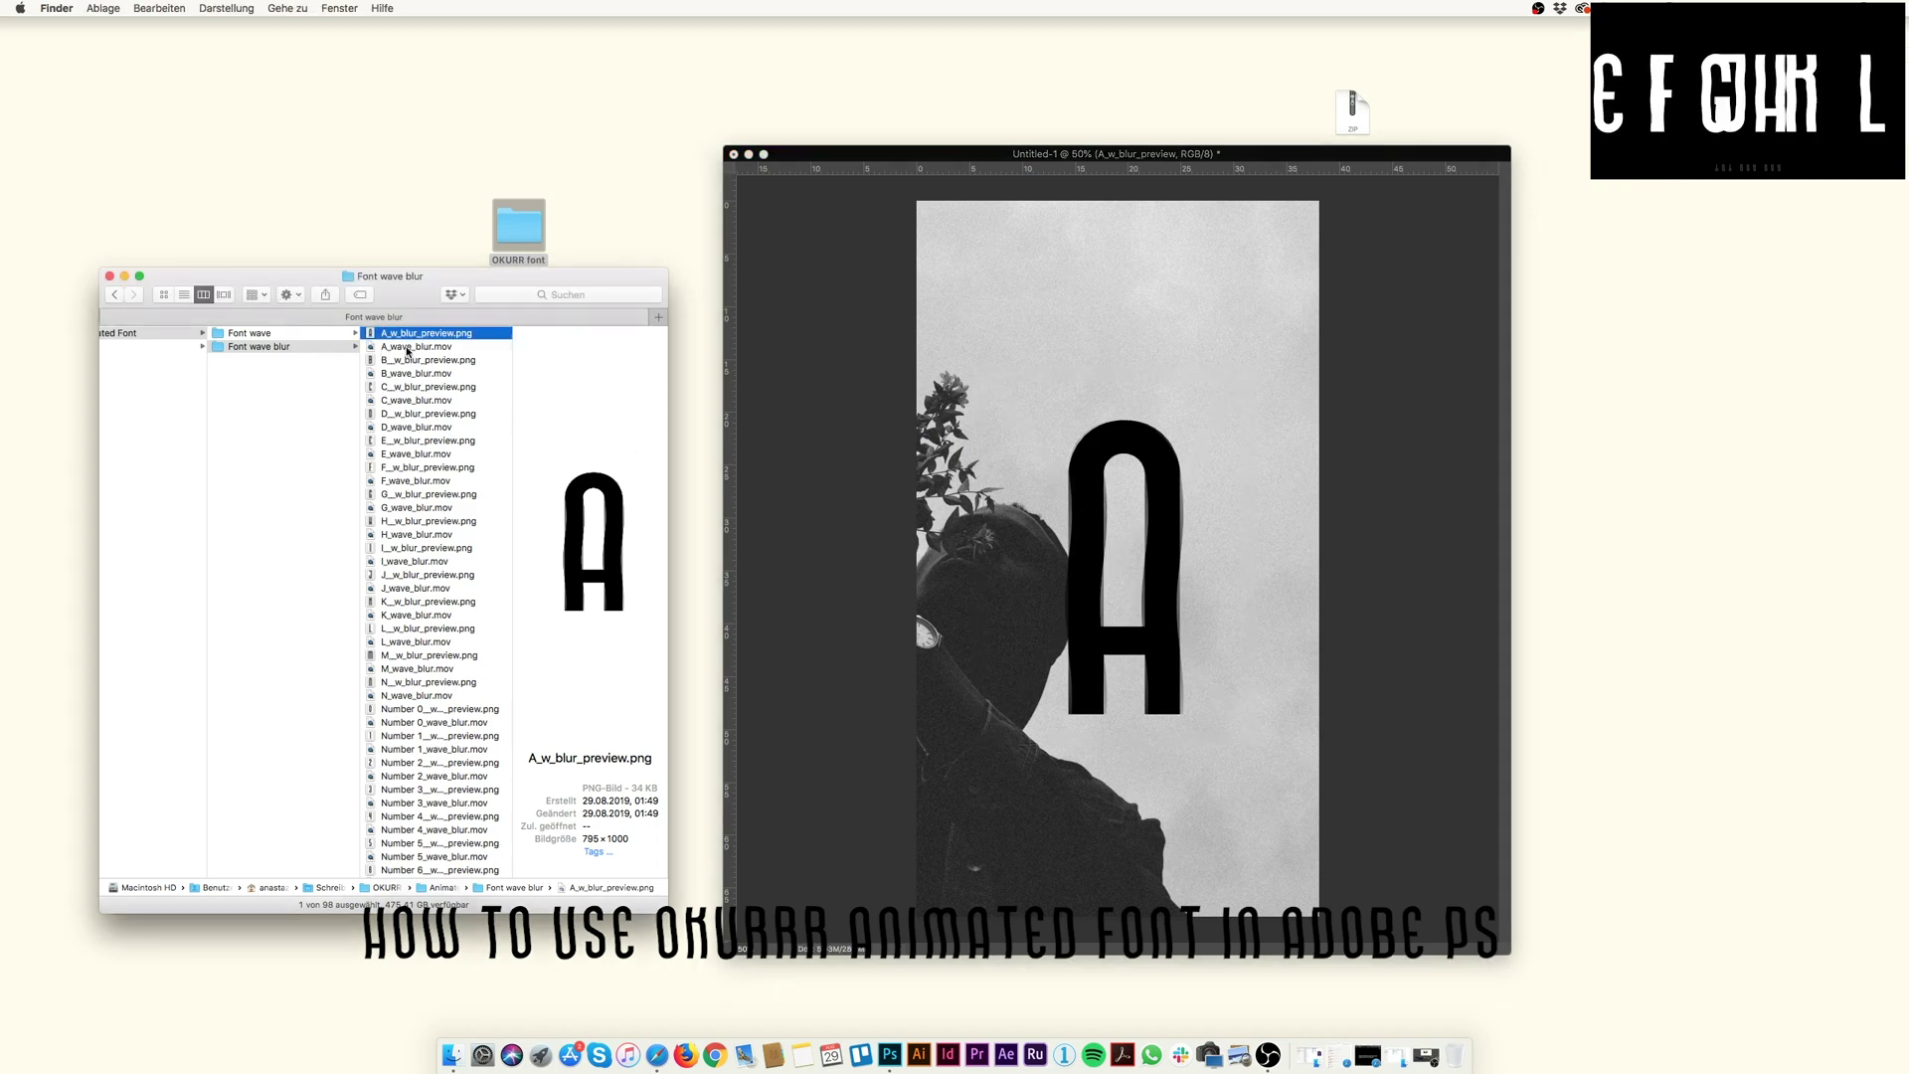
pyautogui.moveTo(406, 350); pyautogui.dragTo(1094, 545)
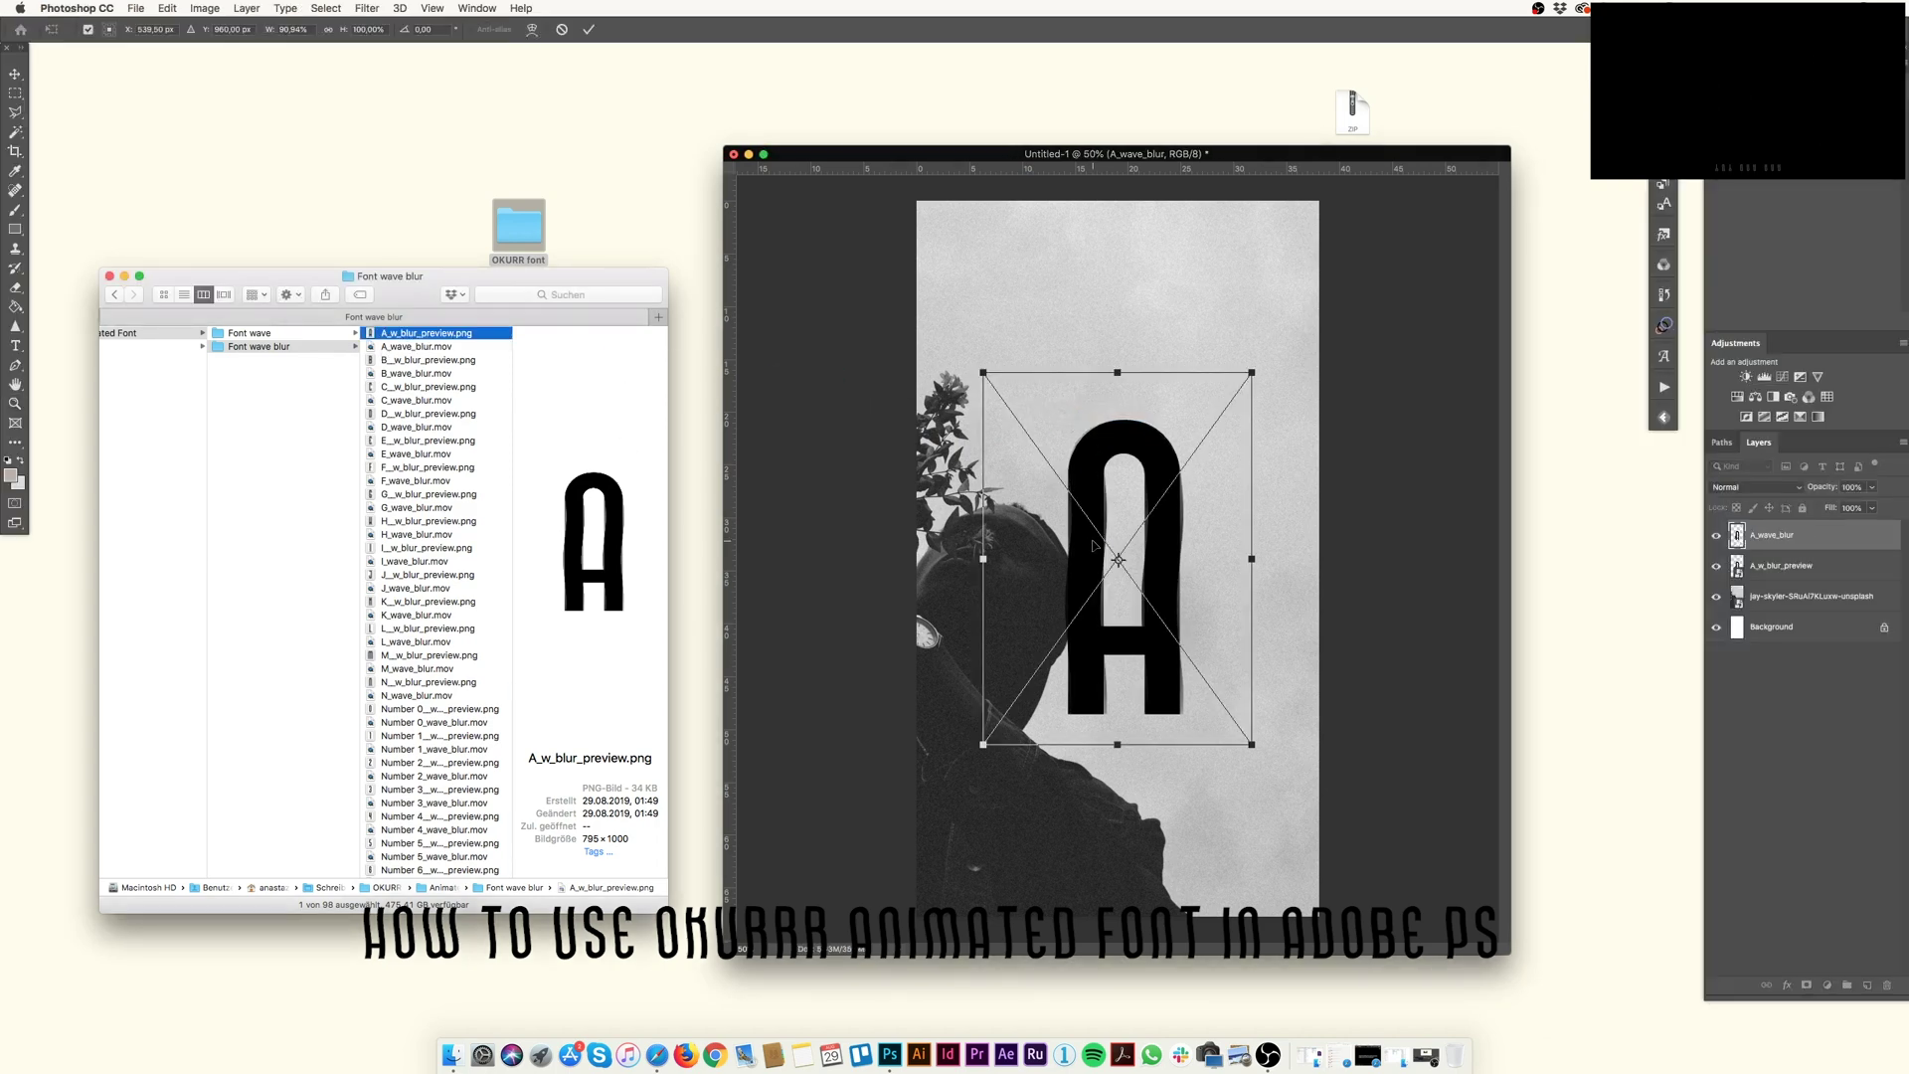
pyautogui.press('Return')
# Delete the A_wave_blur and A_w_blur_preview layers from the document
pyautogui.press('z')
pyautogui.press('BackSpace')
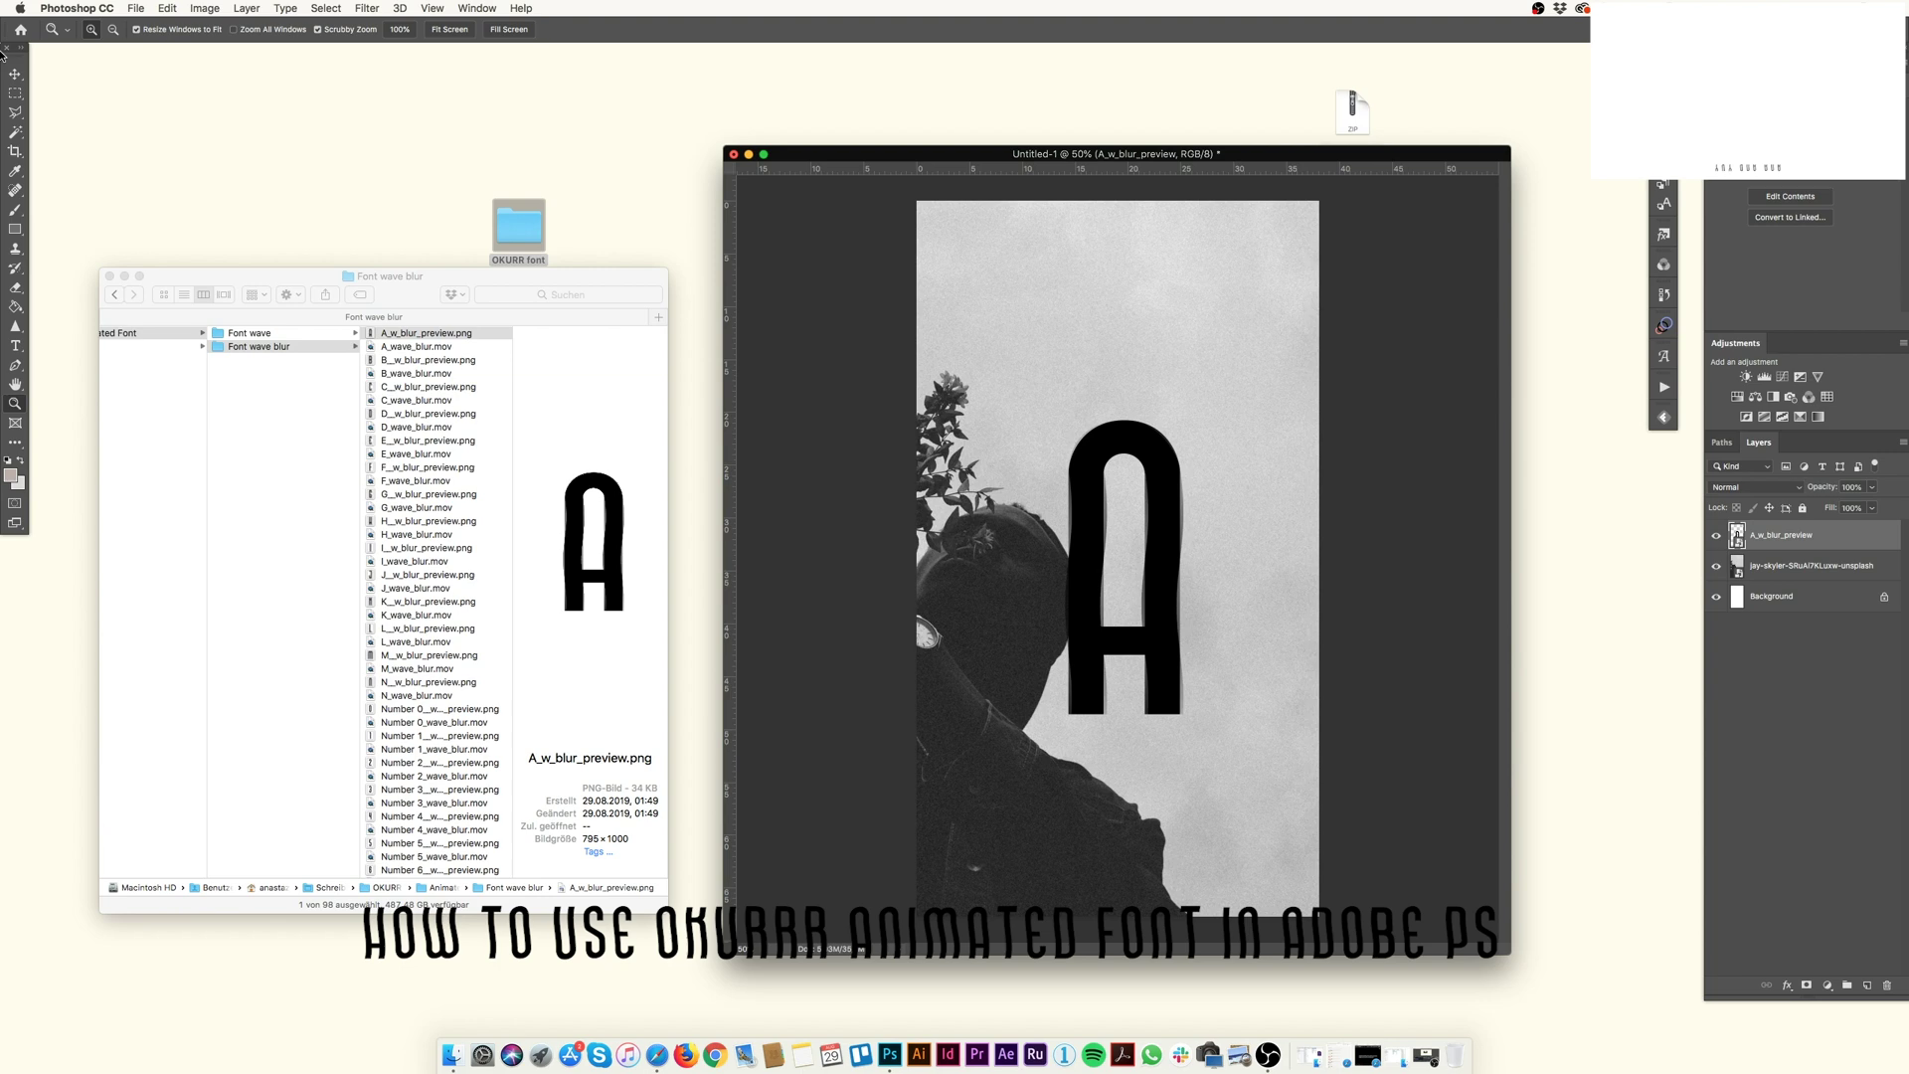
pyautogui.press('v')
pyautogui.moveTo(1164, 552); pyautogui.dragTo(1114, 480)
pyautogui.press('Delete')
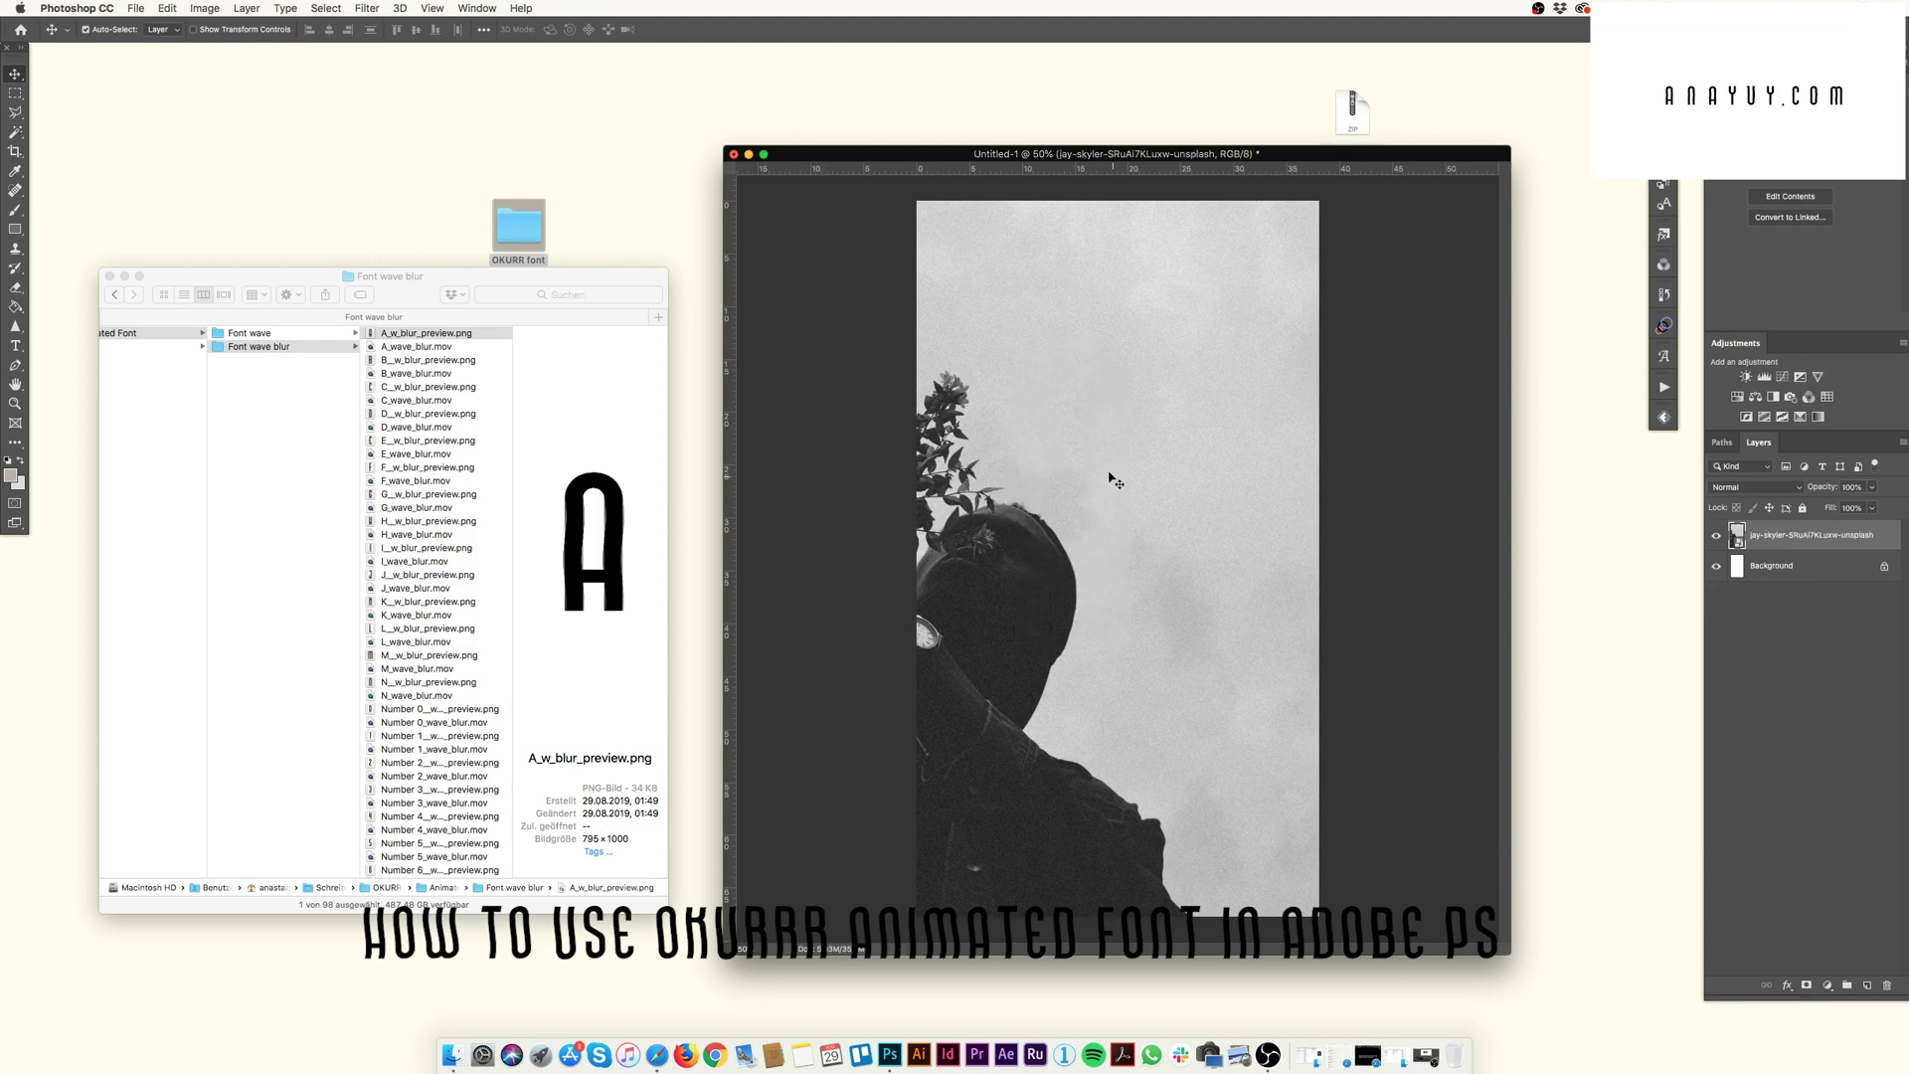
# Place A_wave_blur.mov, B_wave_blur.mov and C_wave_blur.mov together from the Font wave blur folder into the document
pyautogui.click(398, 368)
pyautogui.click(424, 347)
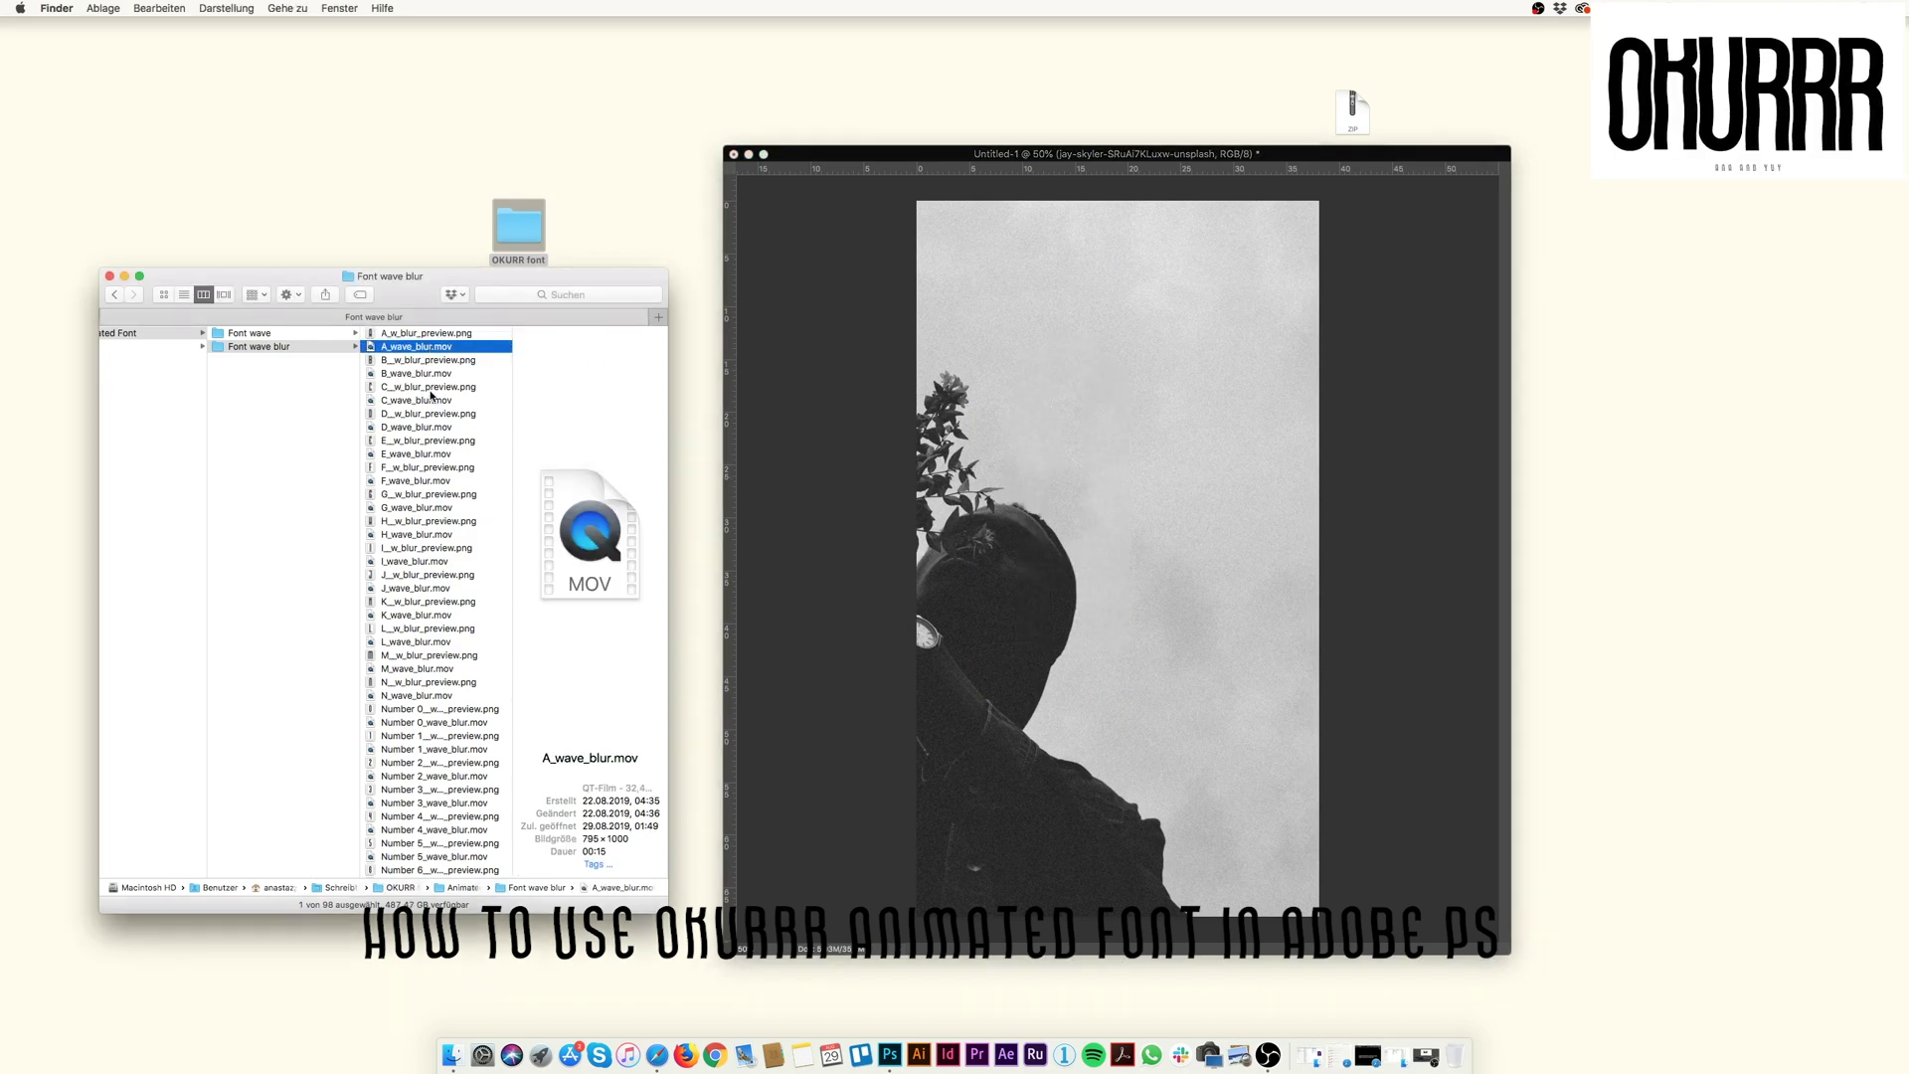
pyautogui.keyDown('super'); pyautogui.click(430, 374); pyautogui.keyUp('super')
pyautogui.keyDown('super'); pyautogui.click(425, 400); pyautogui.keyUp('super')
pyautogui.moveTo(408, 402); pyautogui.dragTo(1097, 575)
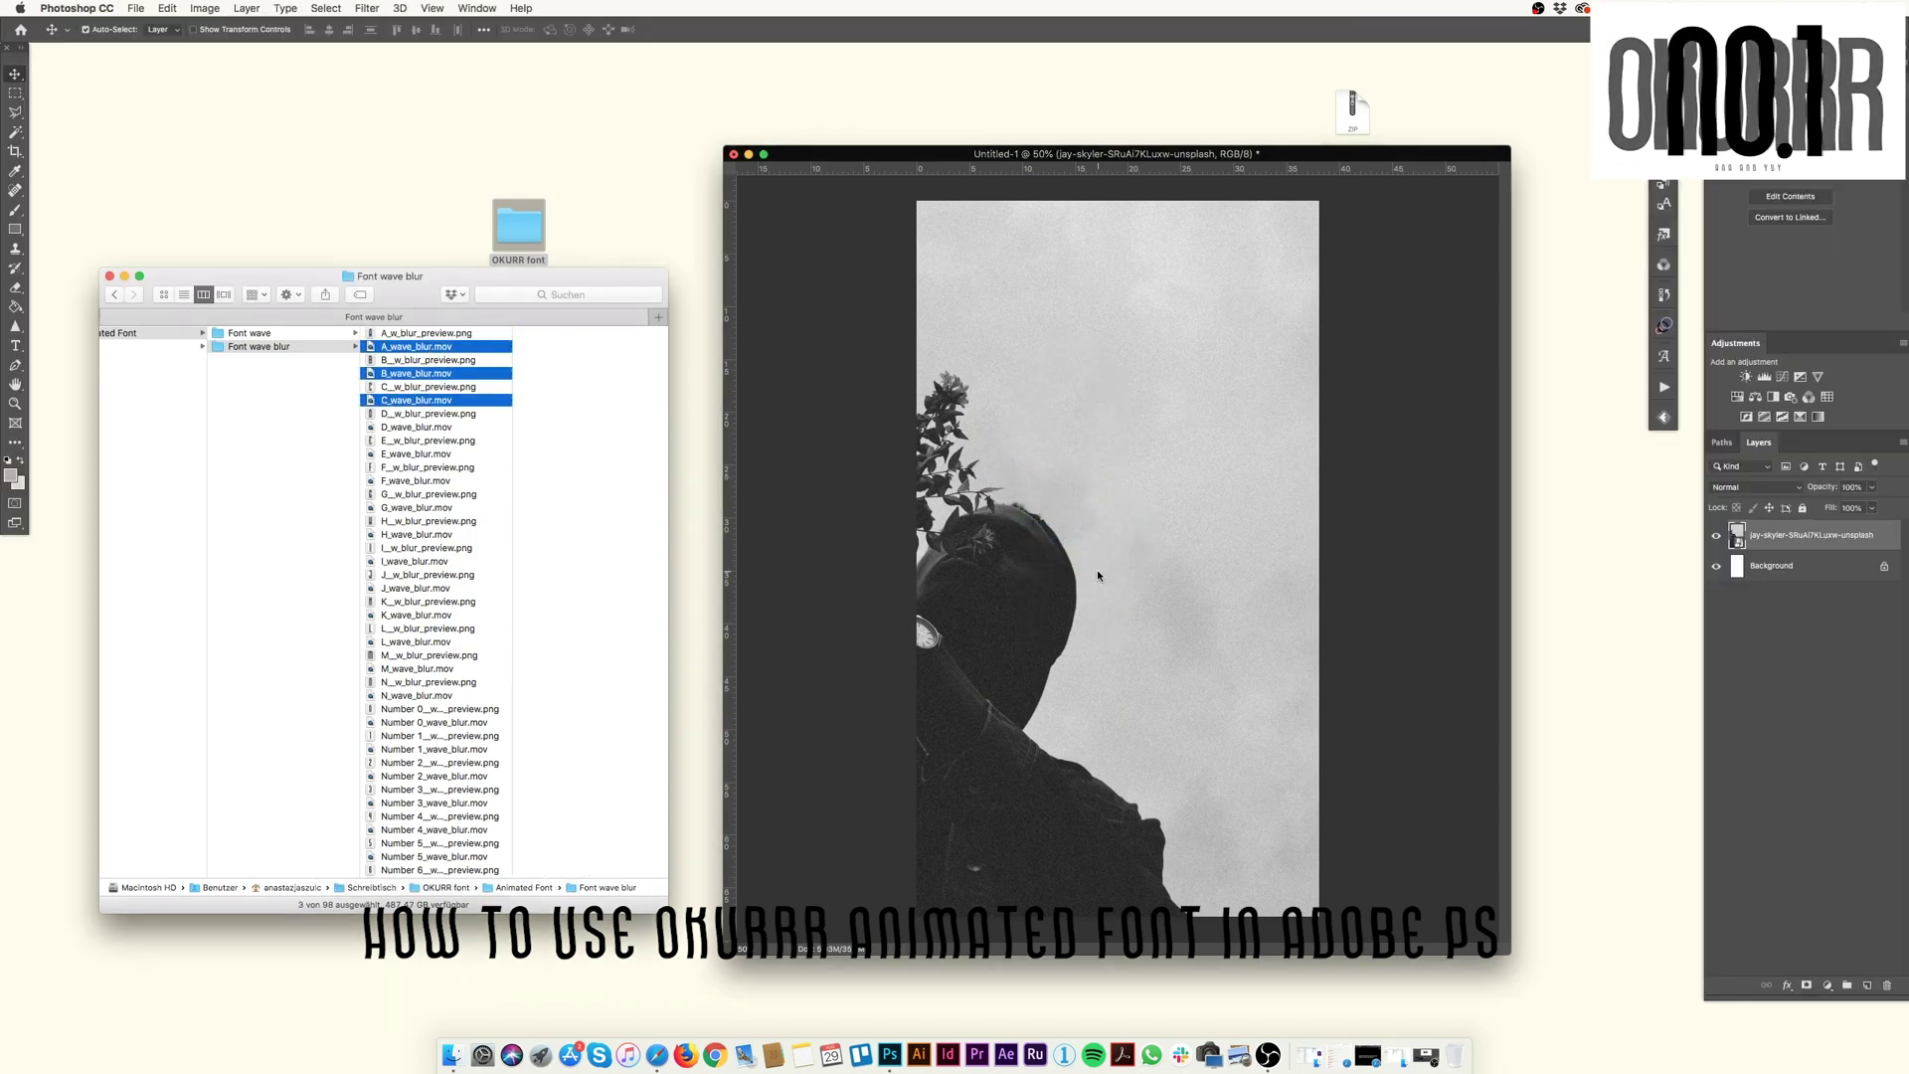
pyautogui.press('Return')
pyautogui.press('Return')
pyautogui.press('Return')
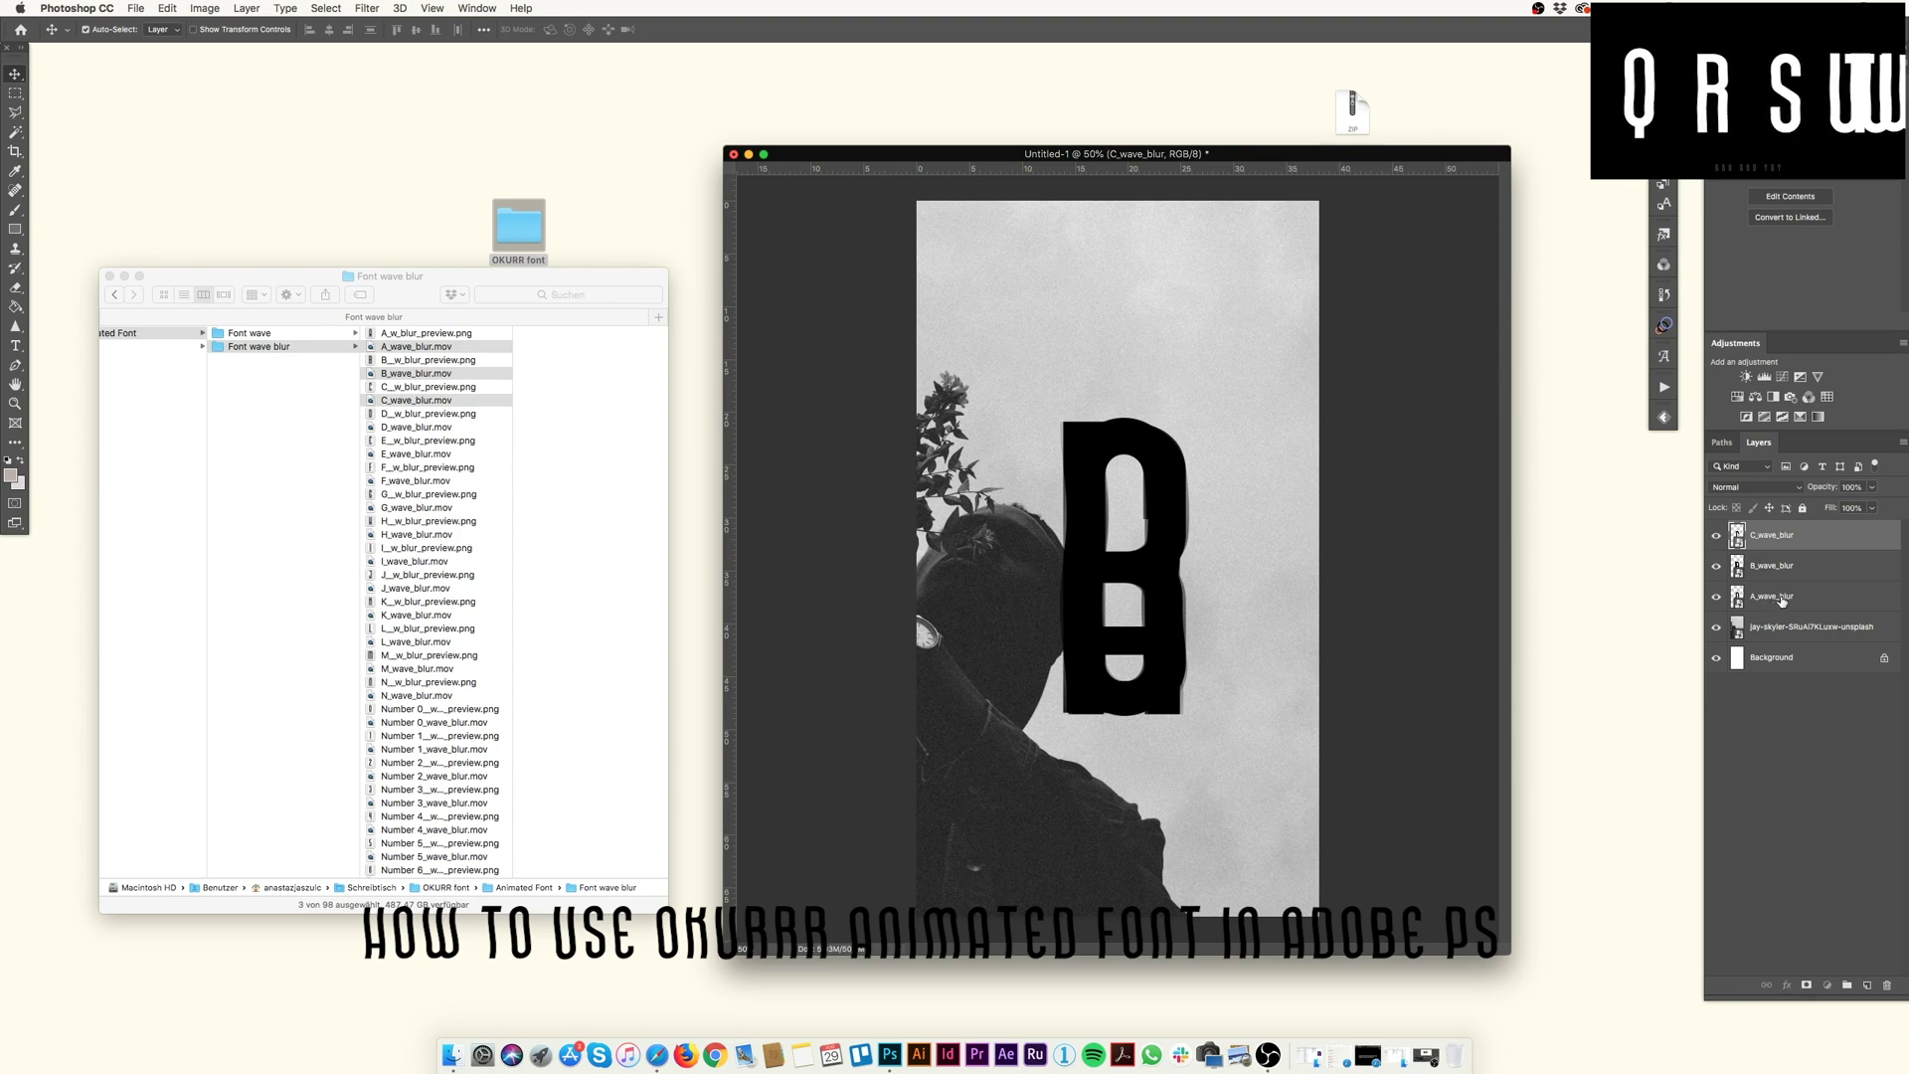
# Select the A, B and C letter layers and move them slightly upward together
pyautogui.keyDown('shift'); pyautogui.click(1782, 600); pyautogui.keyUp('shift')
pyautogui.press('super+t')
pyautogui.moveTo(1163, 612); pyautogui.dragTo(1165, 558)
pyautogui.press('Return')
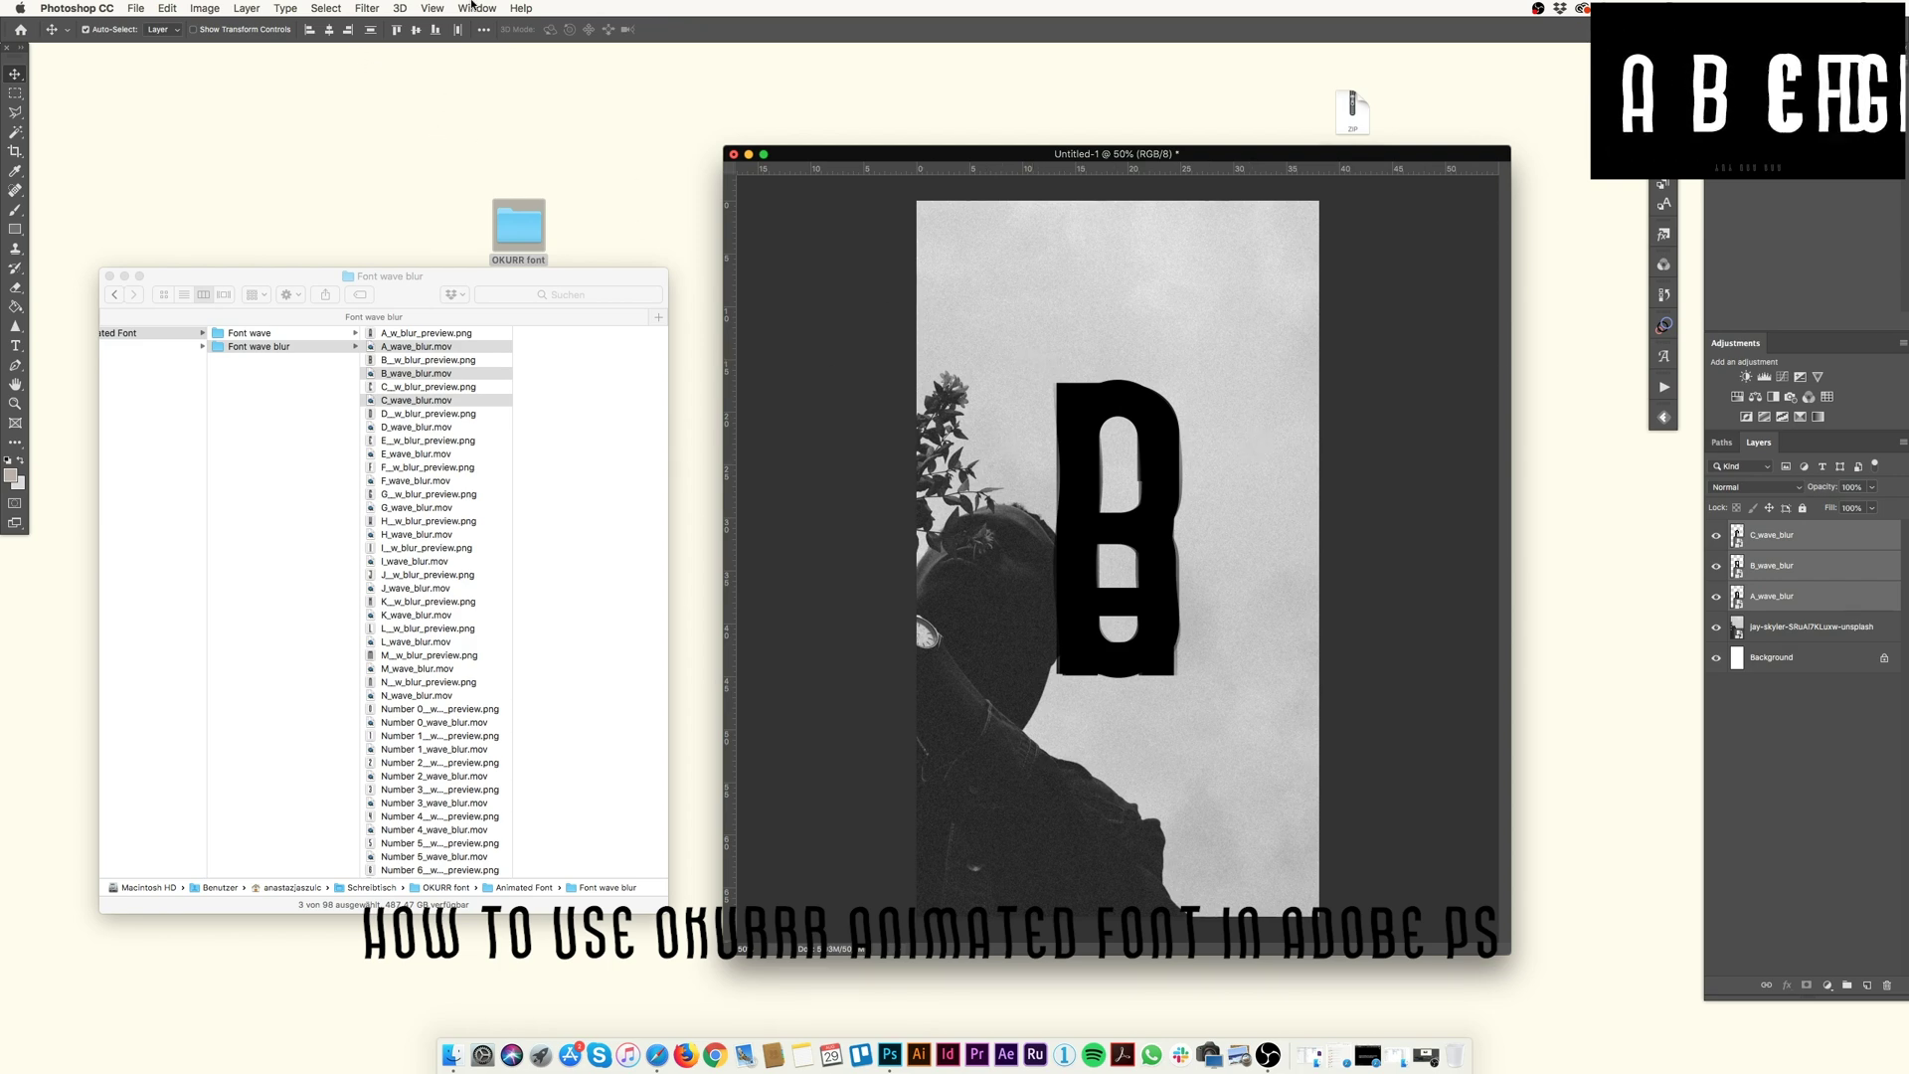
# Show the Timeline, place it beside the document window and create a video timeline from the layers
pyautogui.click(474, 6)
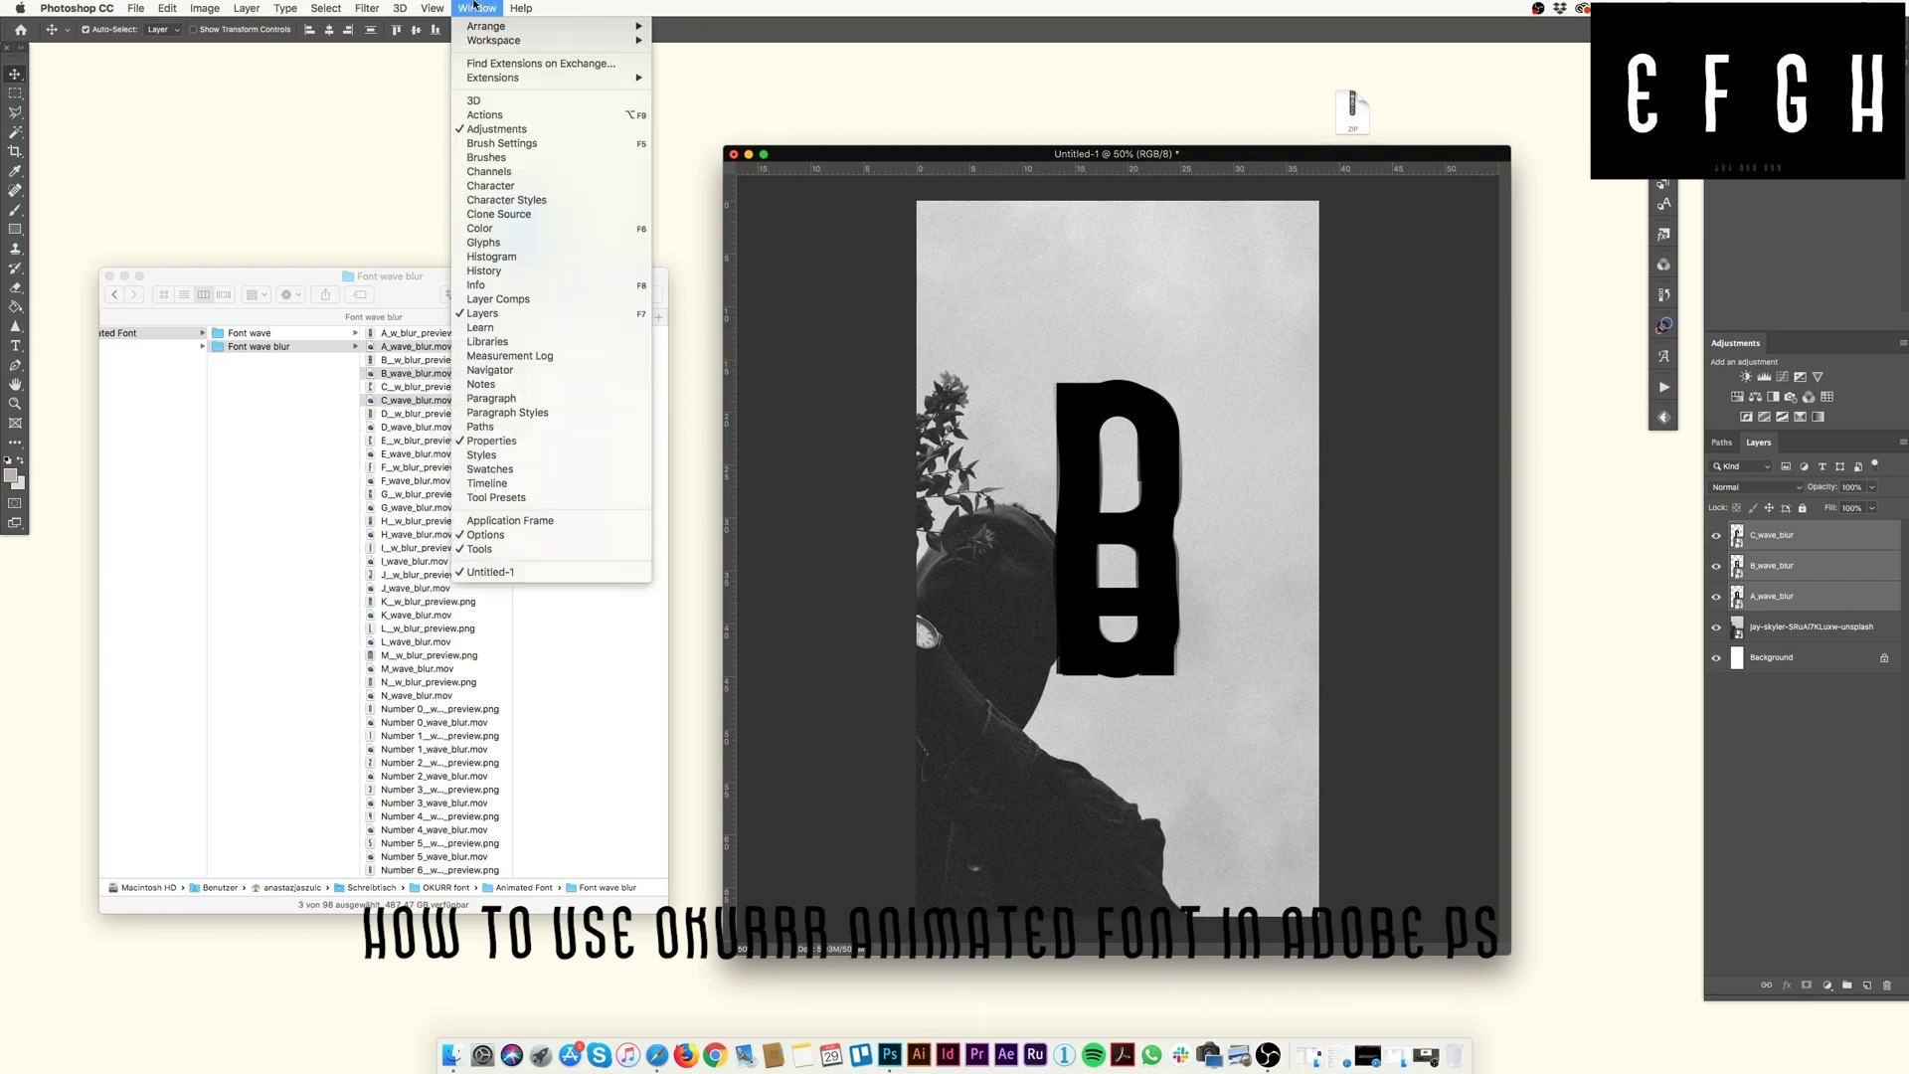
pyautogui.click(507, 481)
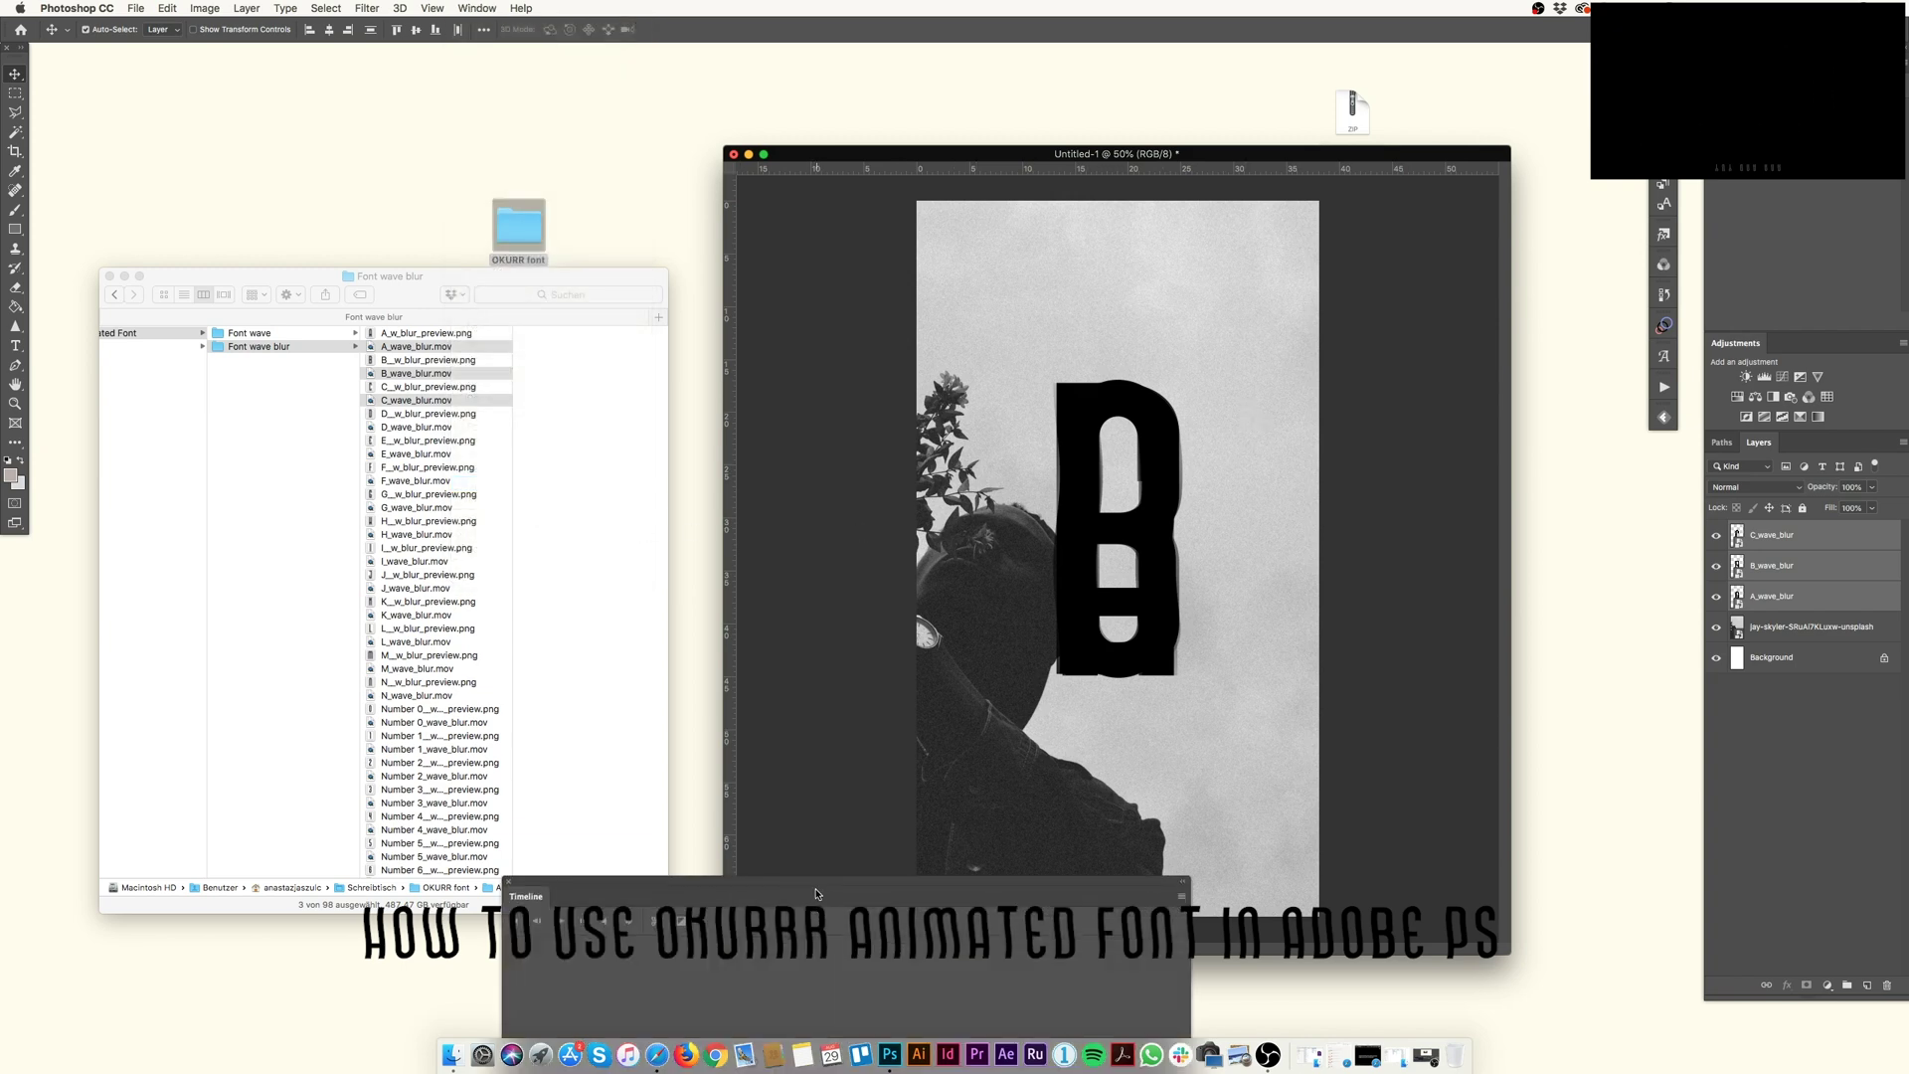
pyautogui.moveTo(816, 893); pyautogui.dragTo(371, 261)
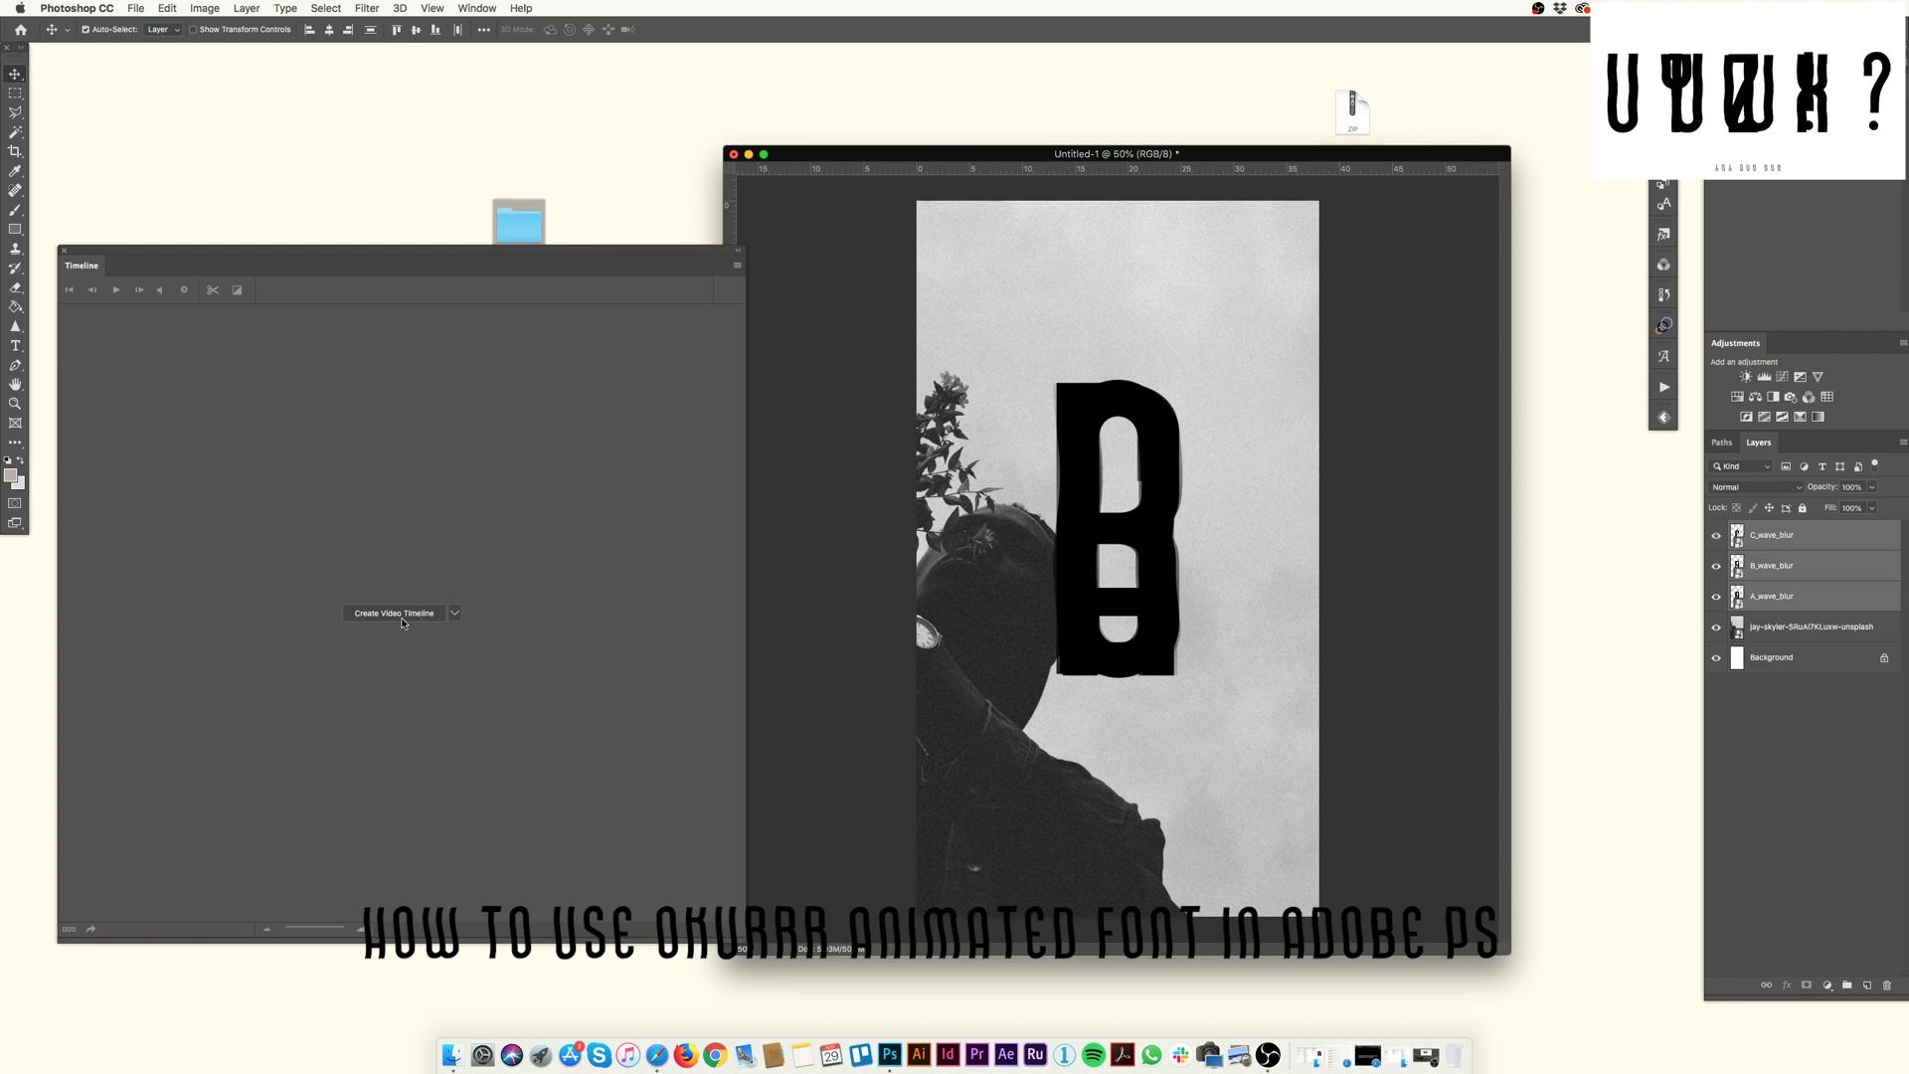
pyautogui.click(456, 614)
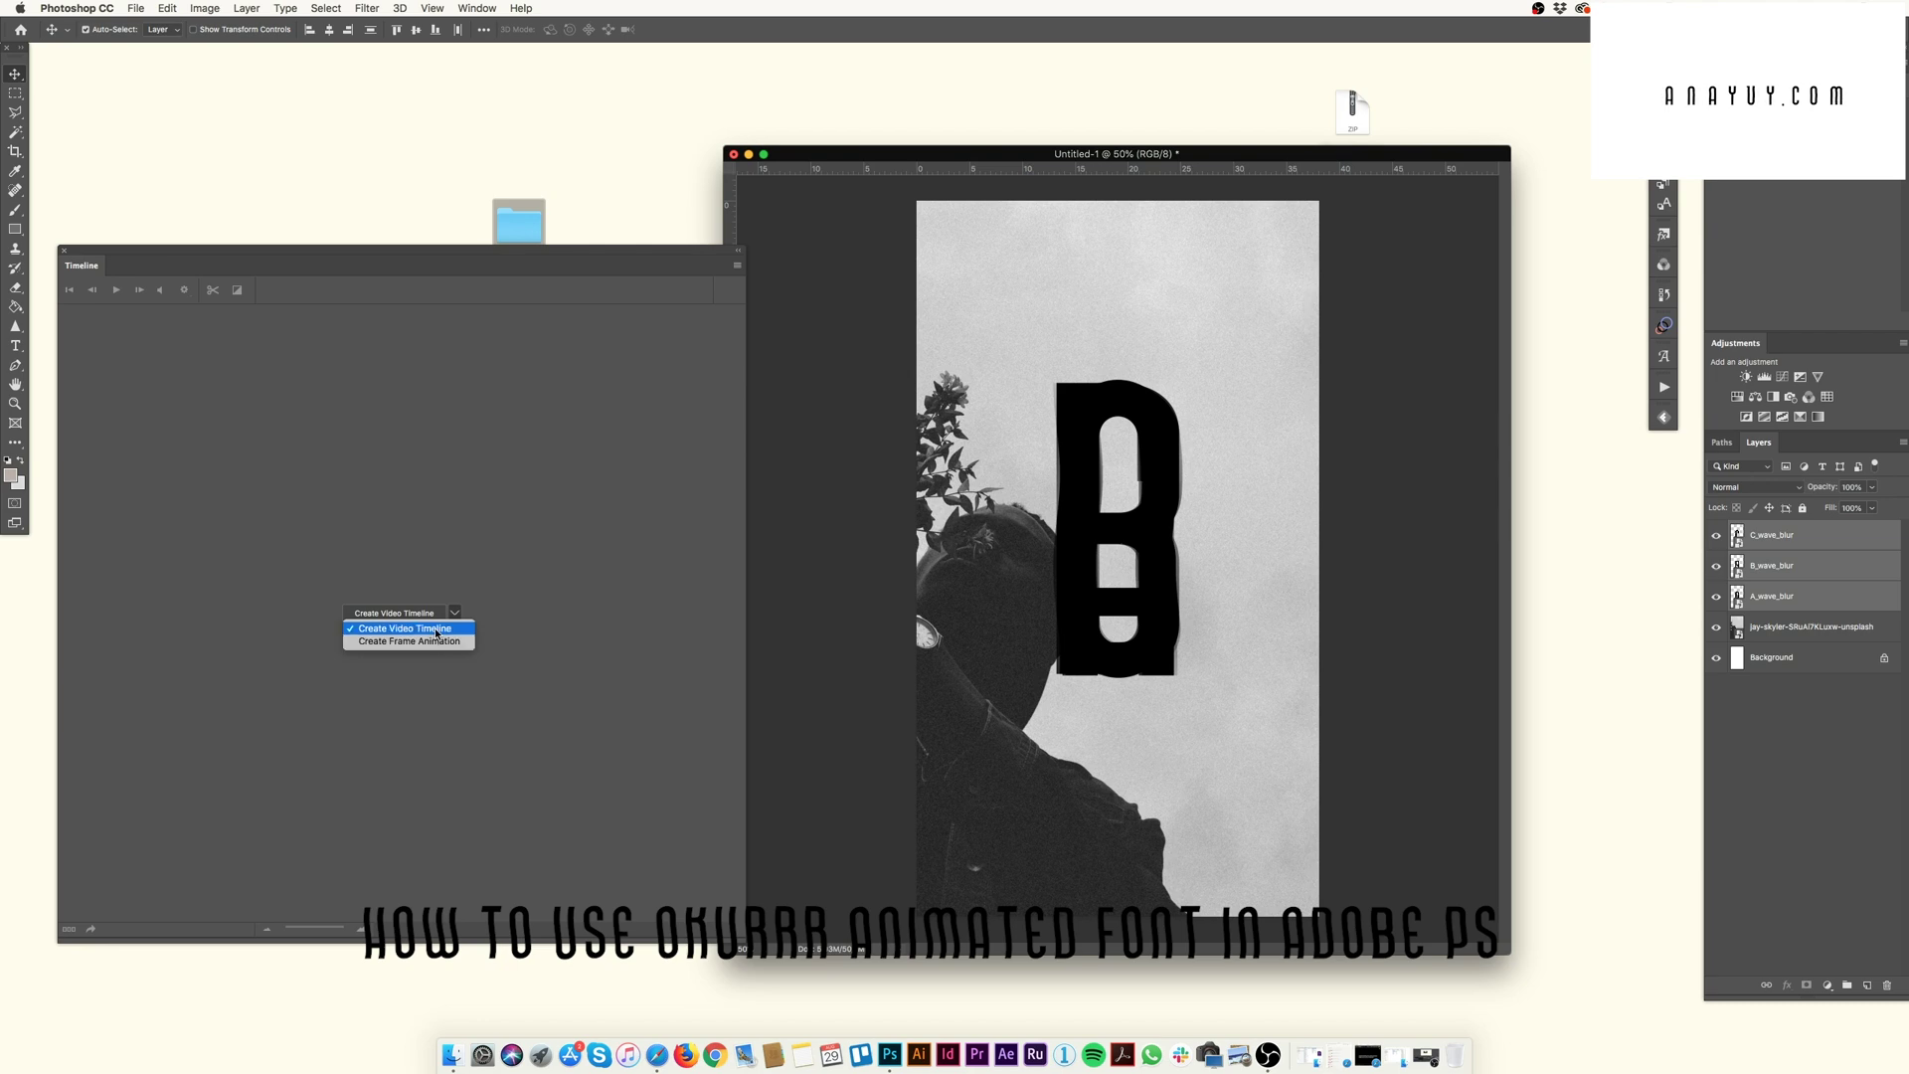
pyautogui.click(436, 630)
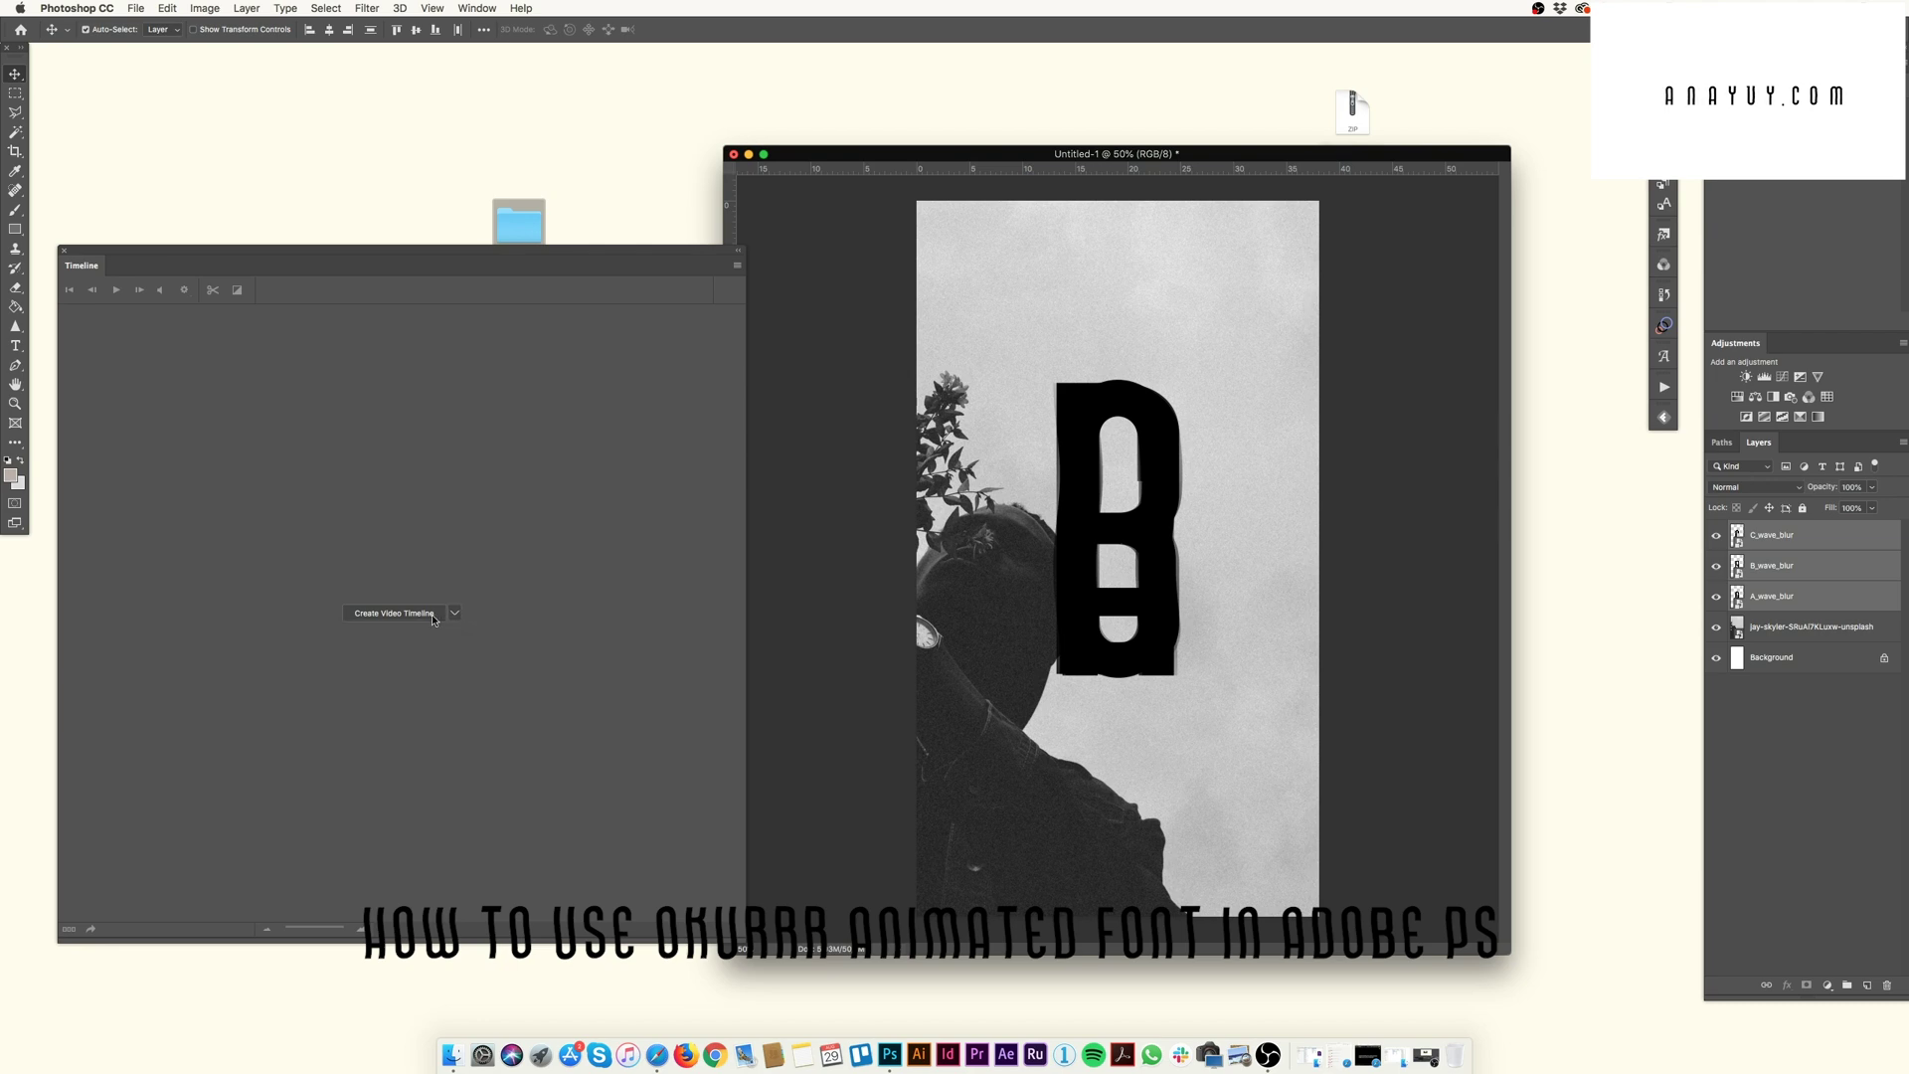
pyautogui.click(433, 614)
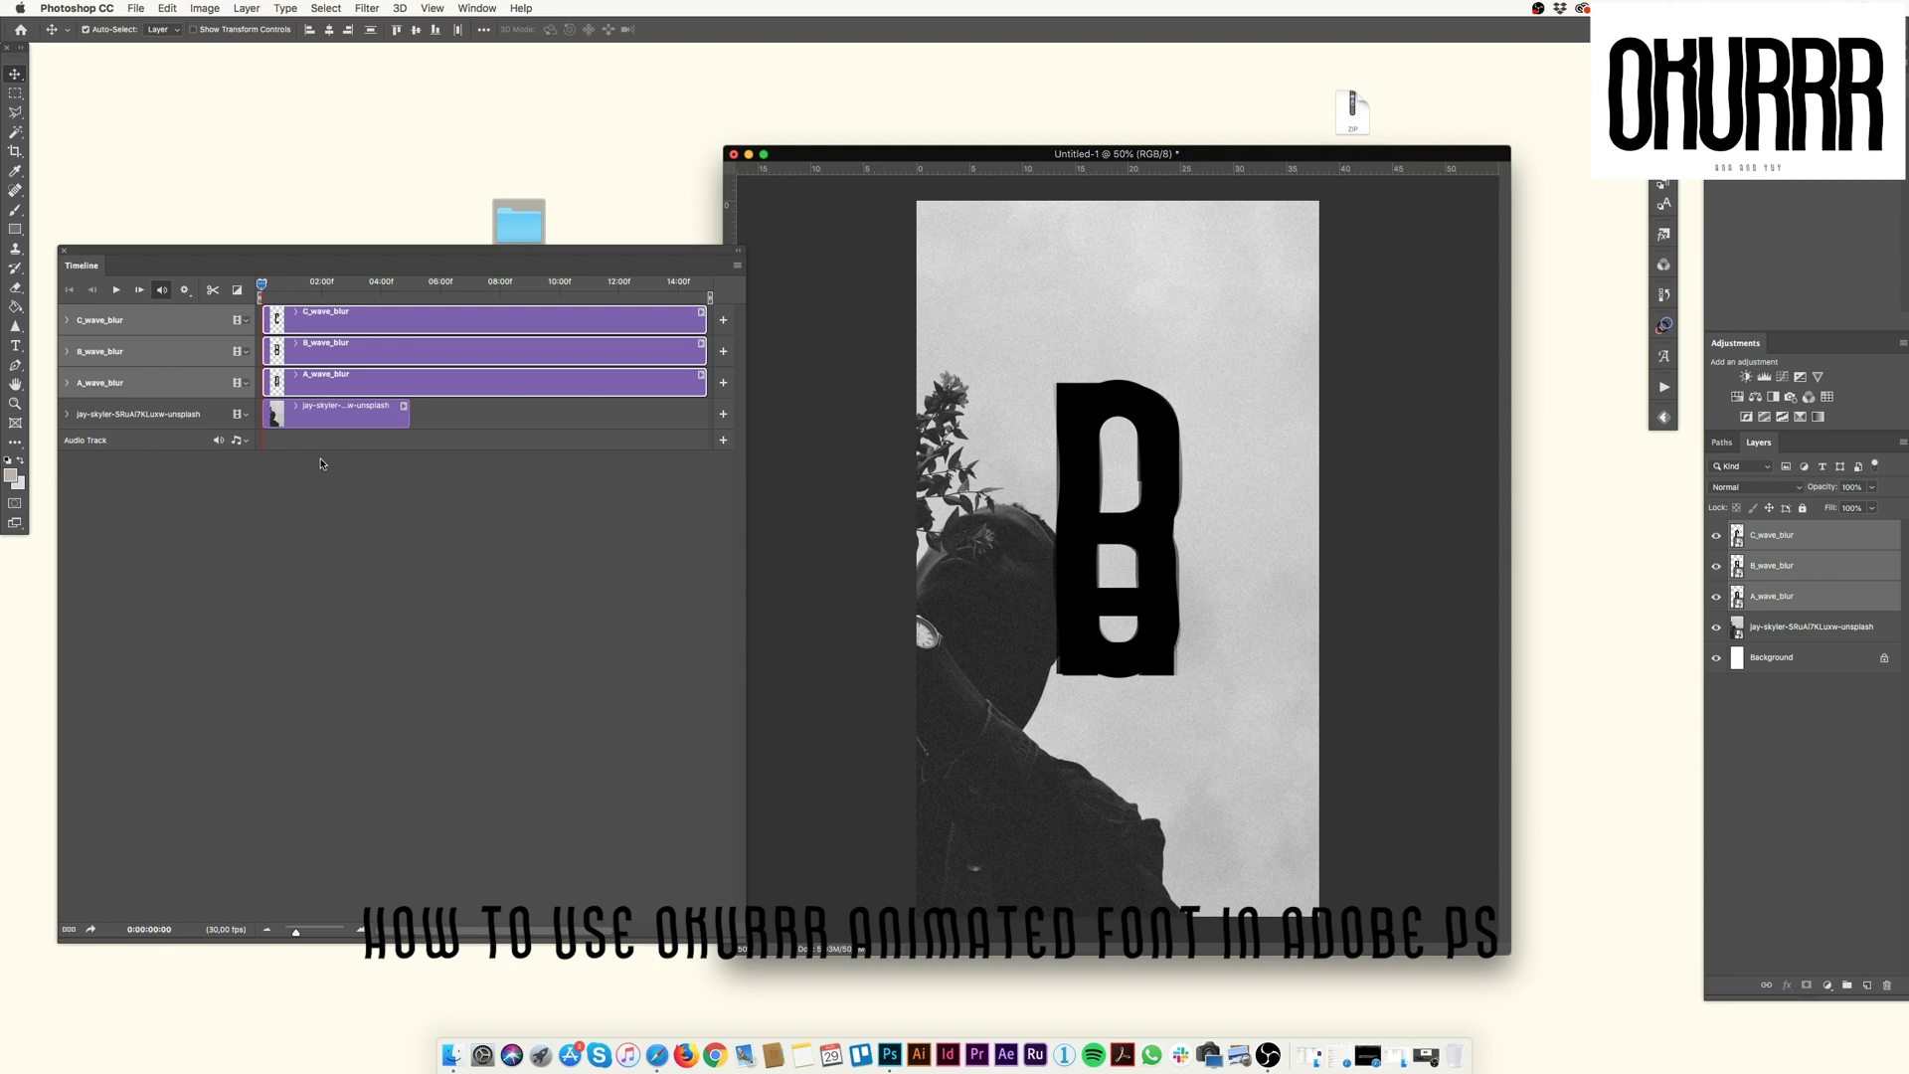
# Extend the photo layer's clip in the timeline so it ends together with the three letter clips
pyautogui.click(383, 547)
pyautogui.click(319, 417)
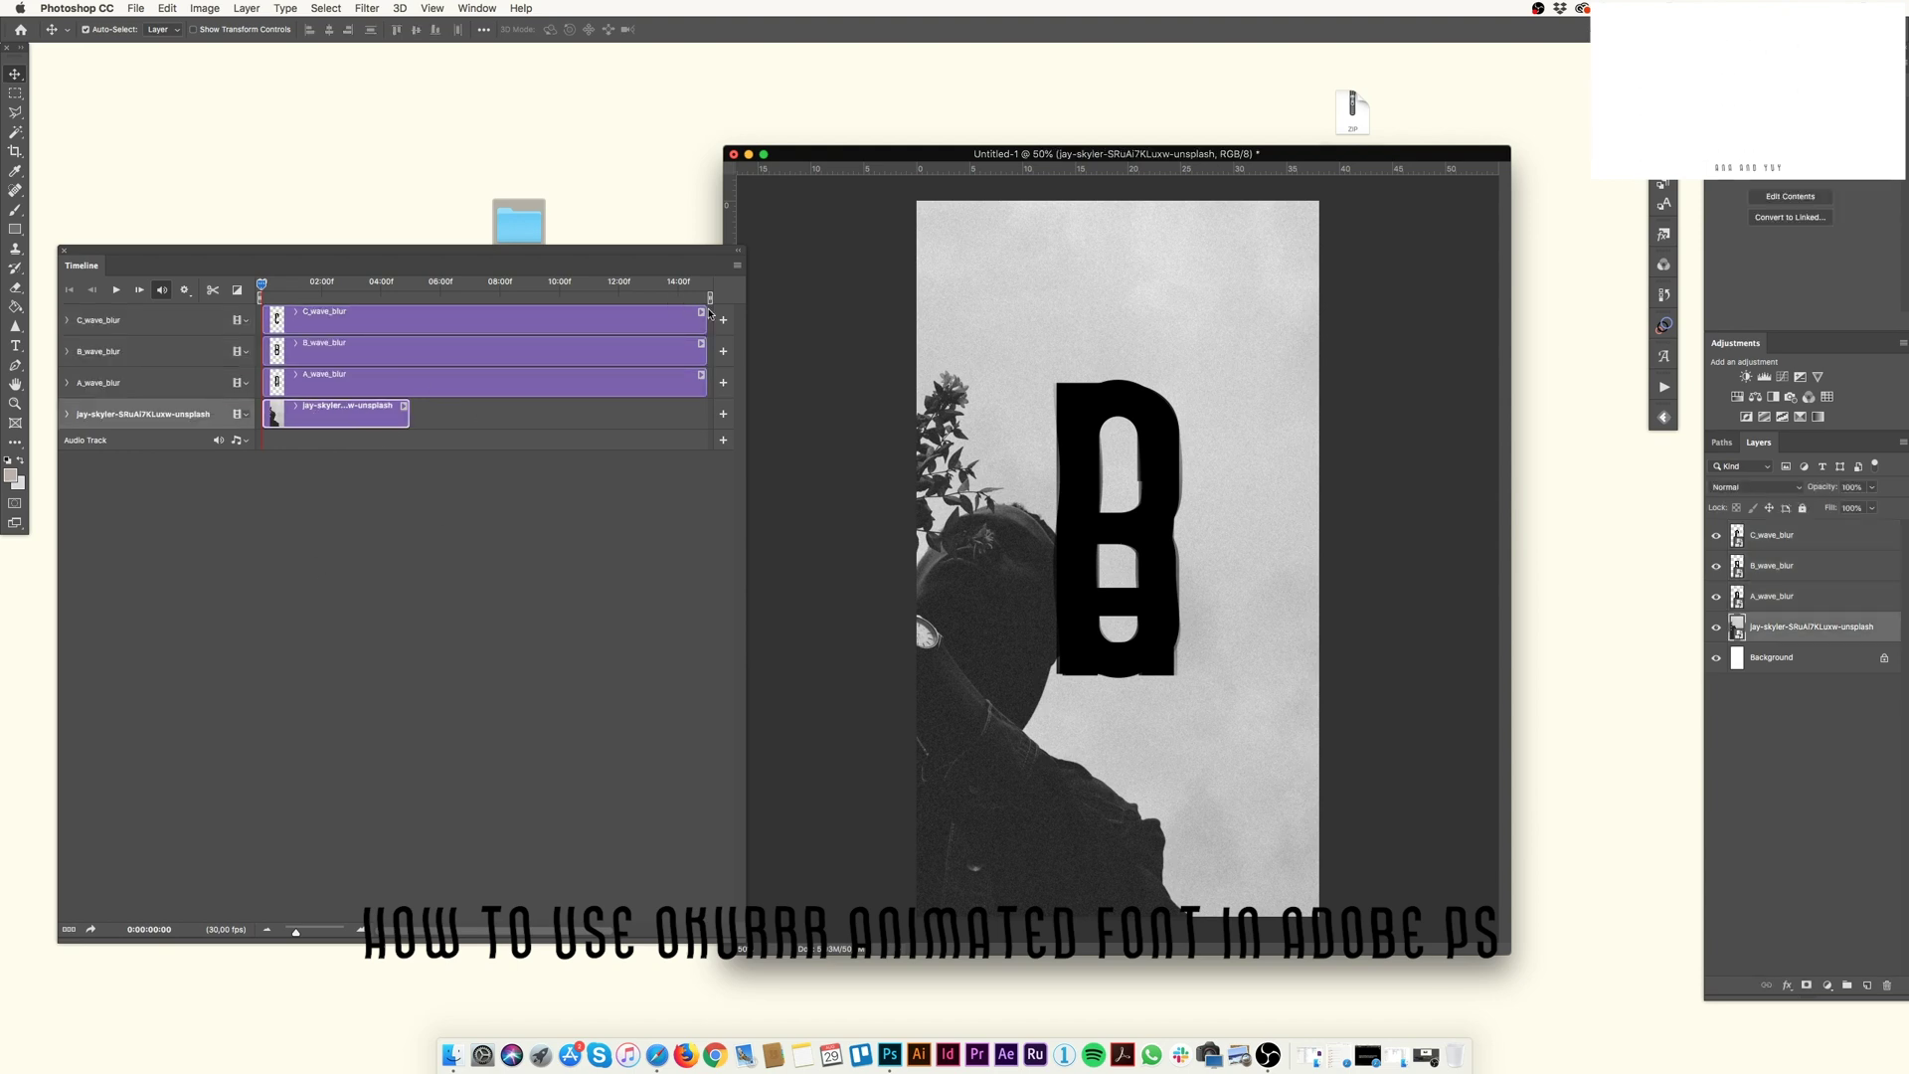
pyautogui.moveTo(408, 413); pyautogui.dragTo(711, 419)
pyautogui.click(623, 550)
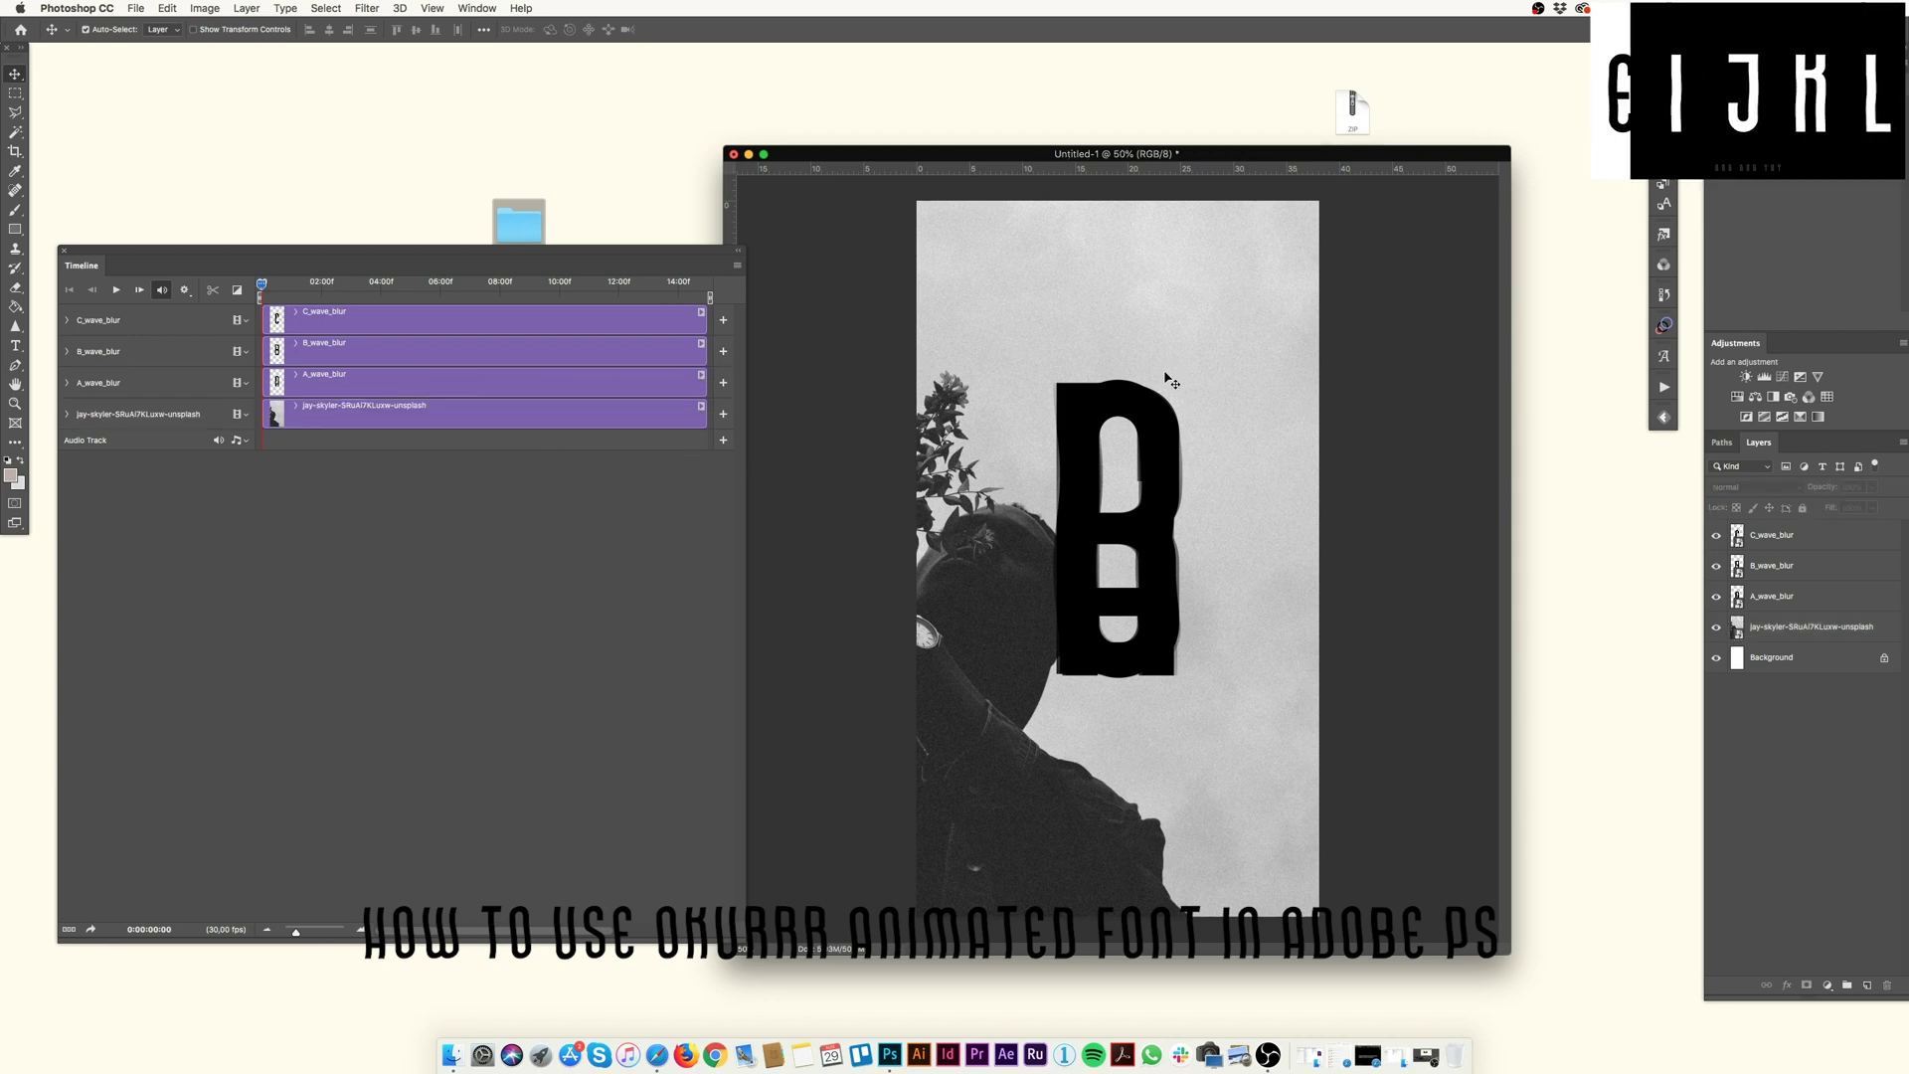
# Separate the overlapping letters into a descending diagonal ABC across the photo, with A highest and C lowest
pyautogui.click(1153, 406)
pyautogui.moveTo(1153, 435); pyautogui.dragTo(1068, 400)
pyautogui.moveTo(1193, 575); pyautogui.dragTo(1126, 402)
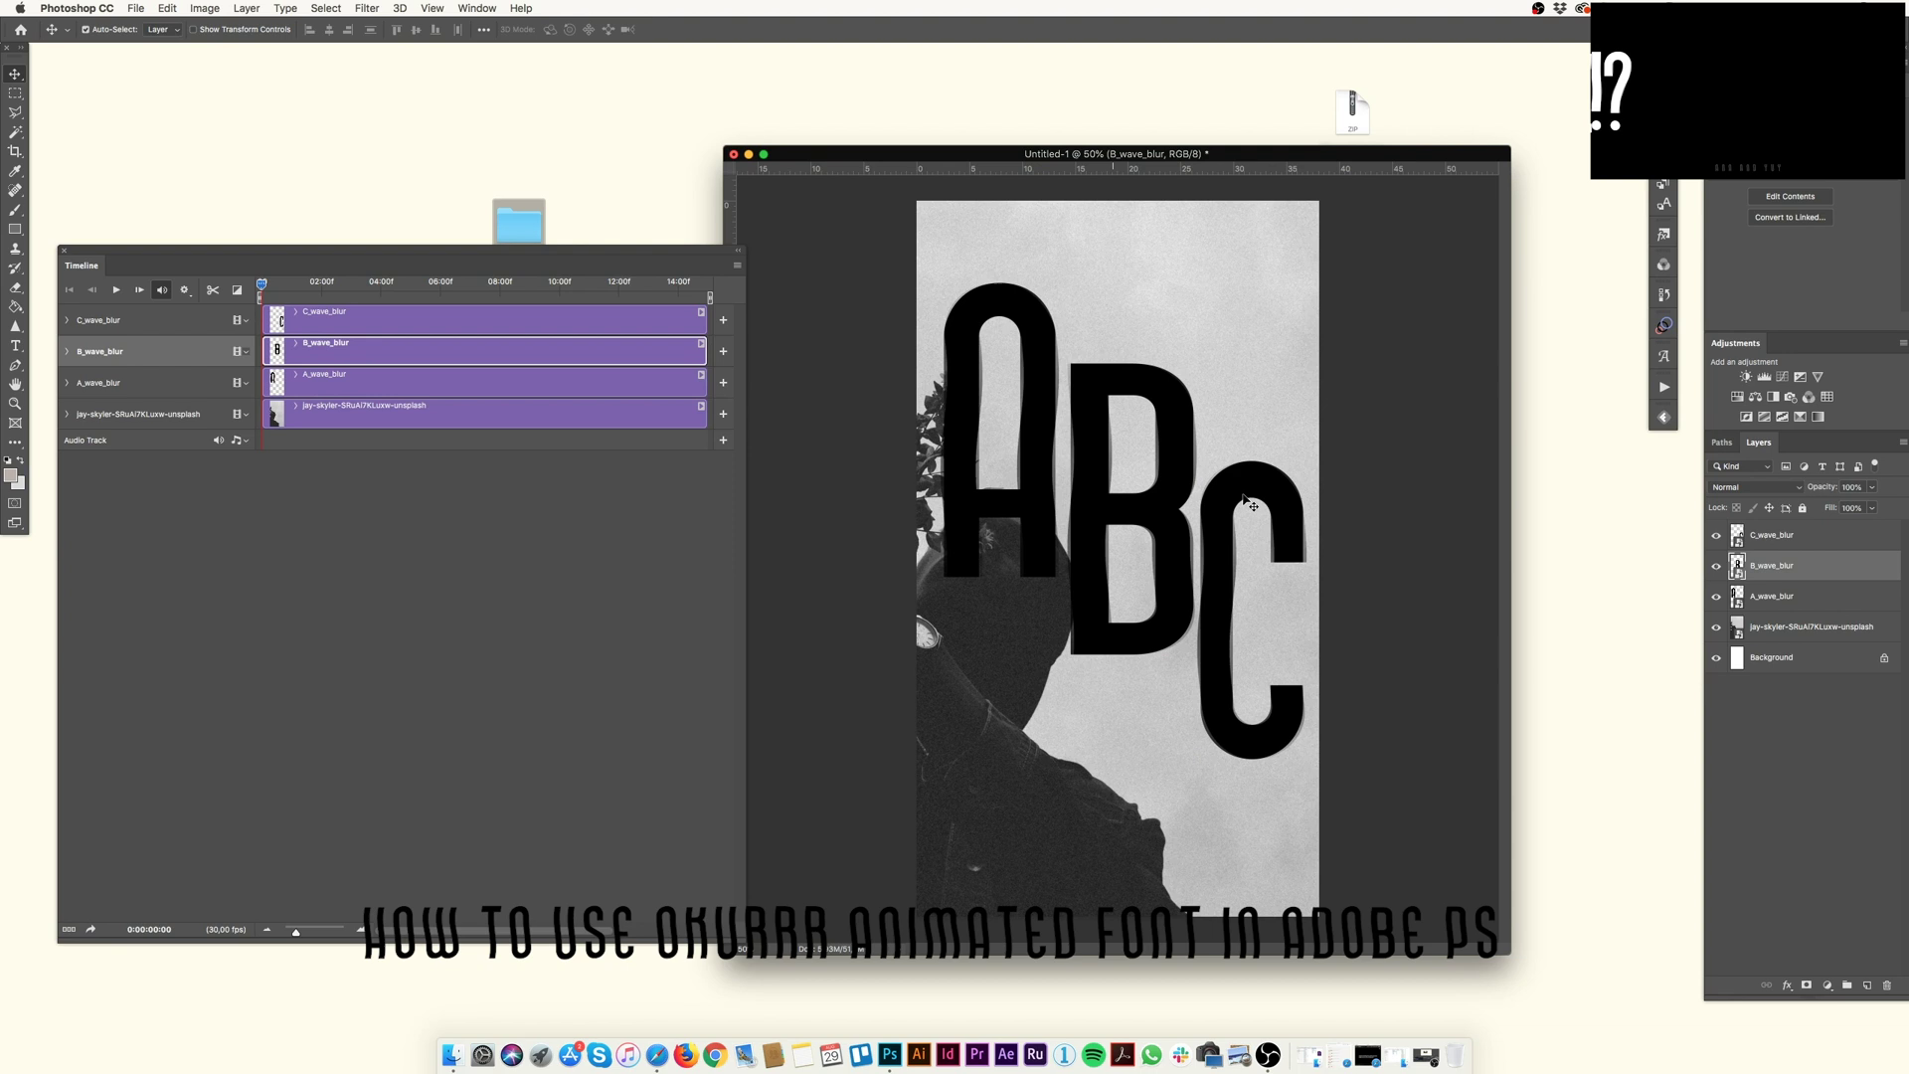
pyautogui.moveTo(1241, 497); pyautogui.dragTo(1241, 497)
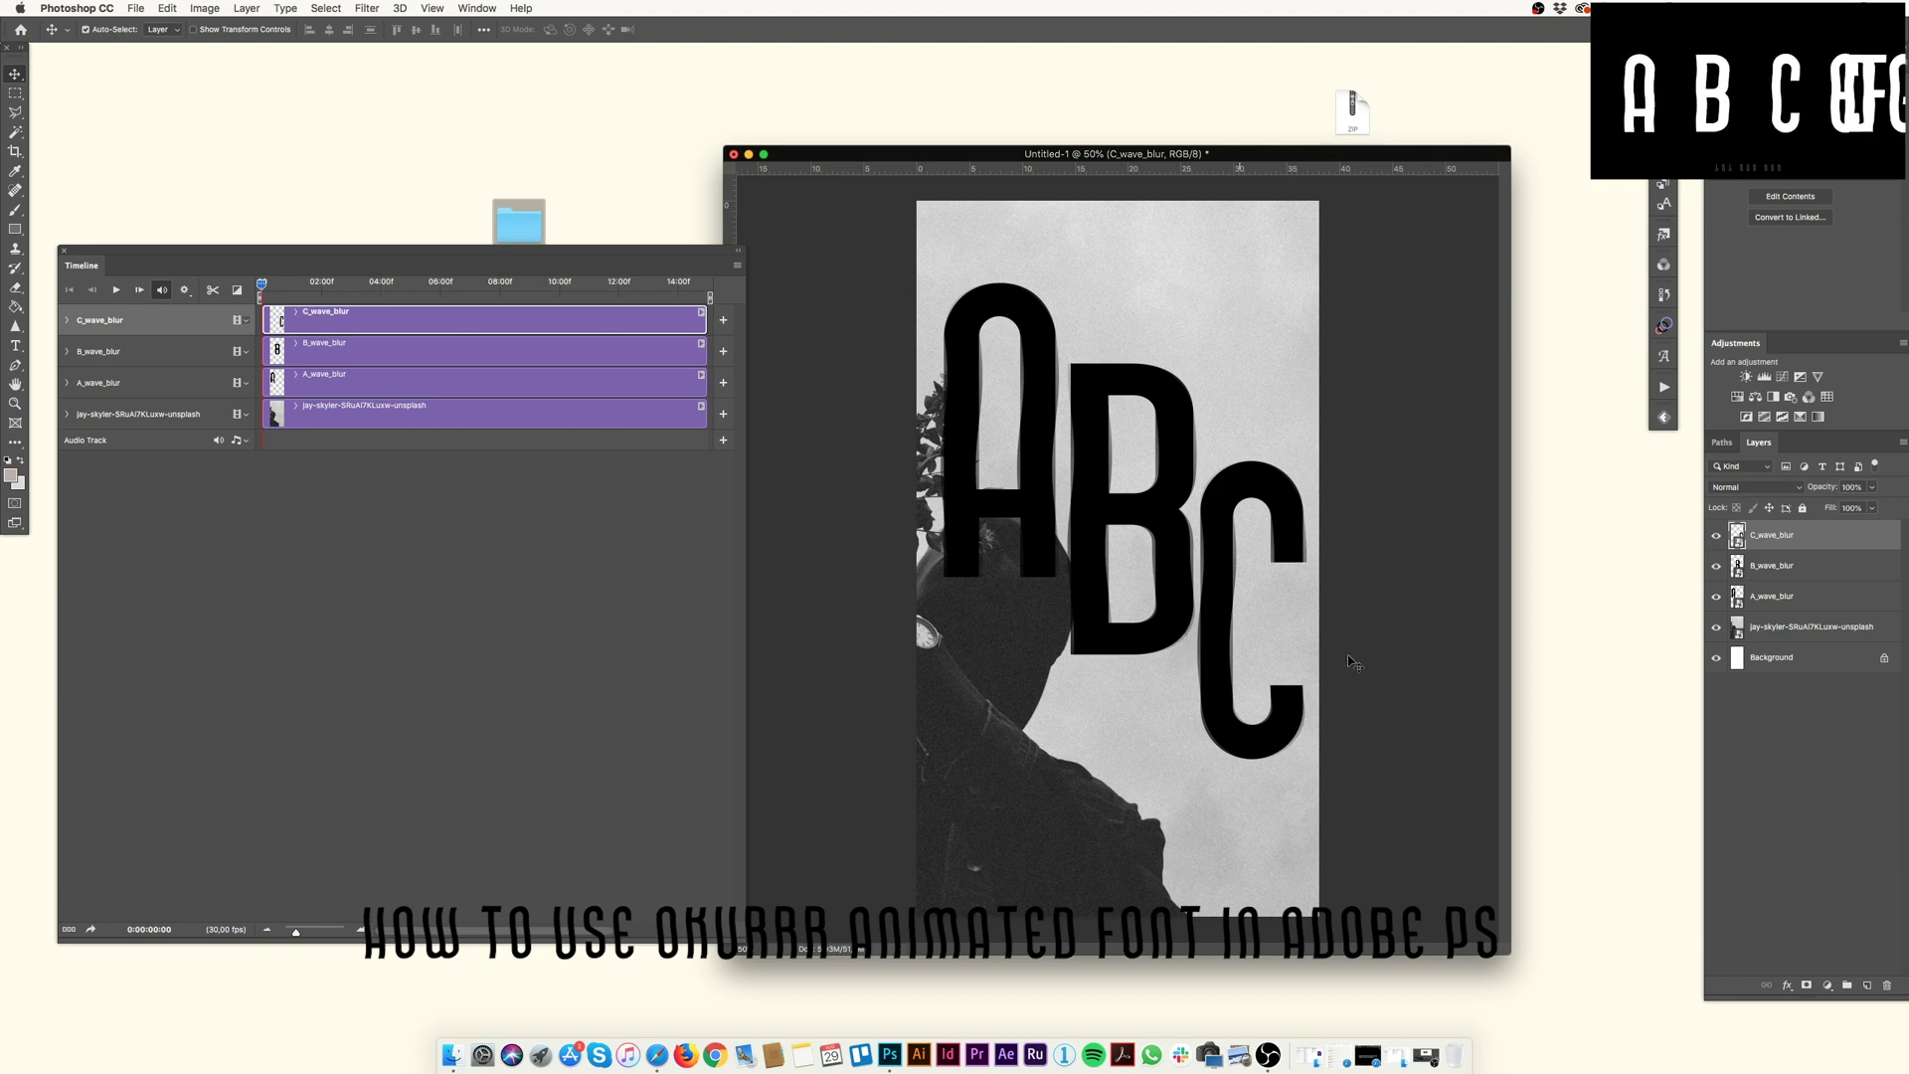
# Add a Color Overlay effect to the C_wave_blur layer and open the overlay color for editing
pyautogui.click(1786, 985)
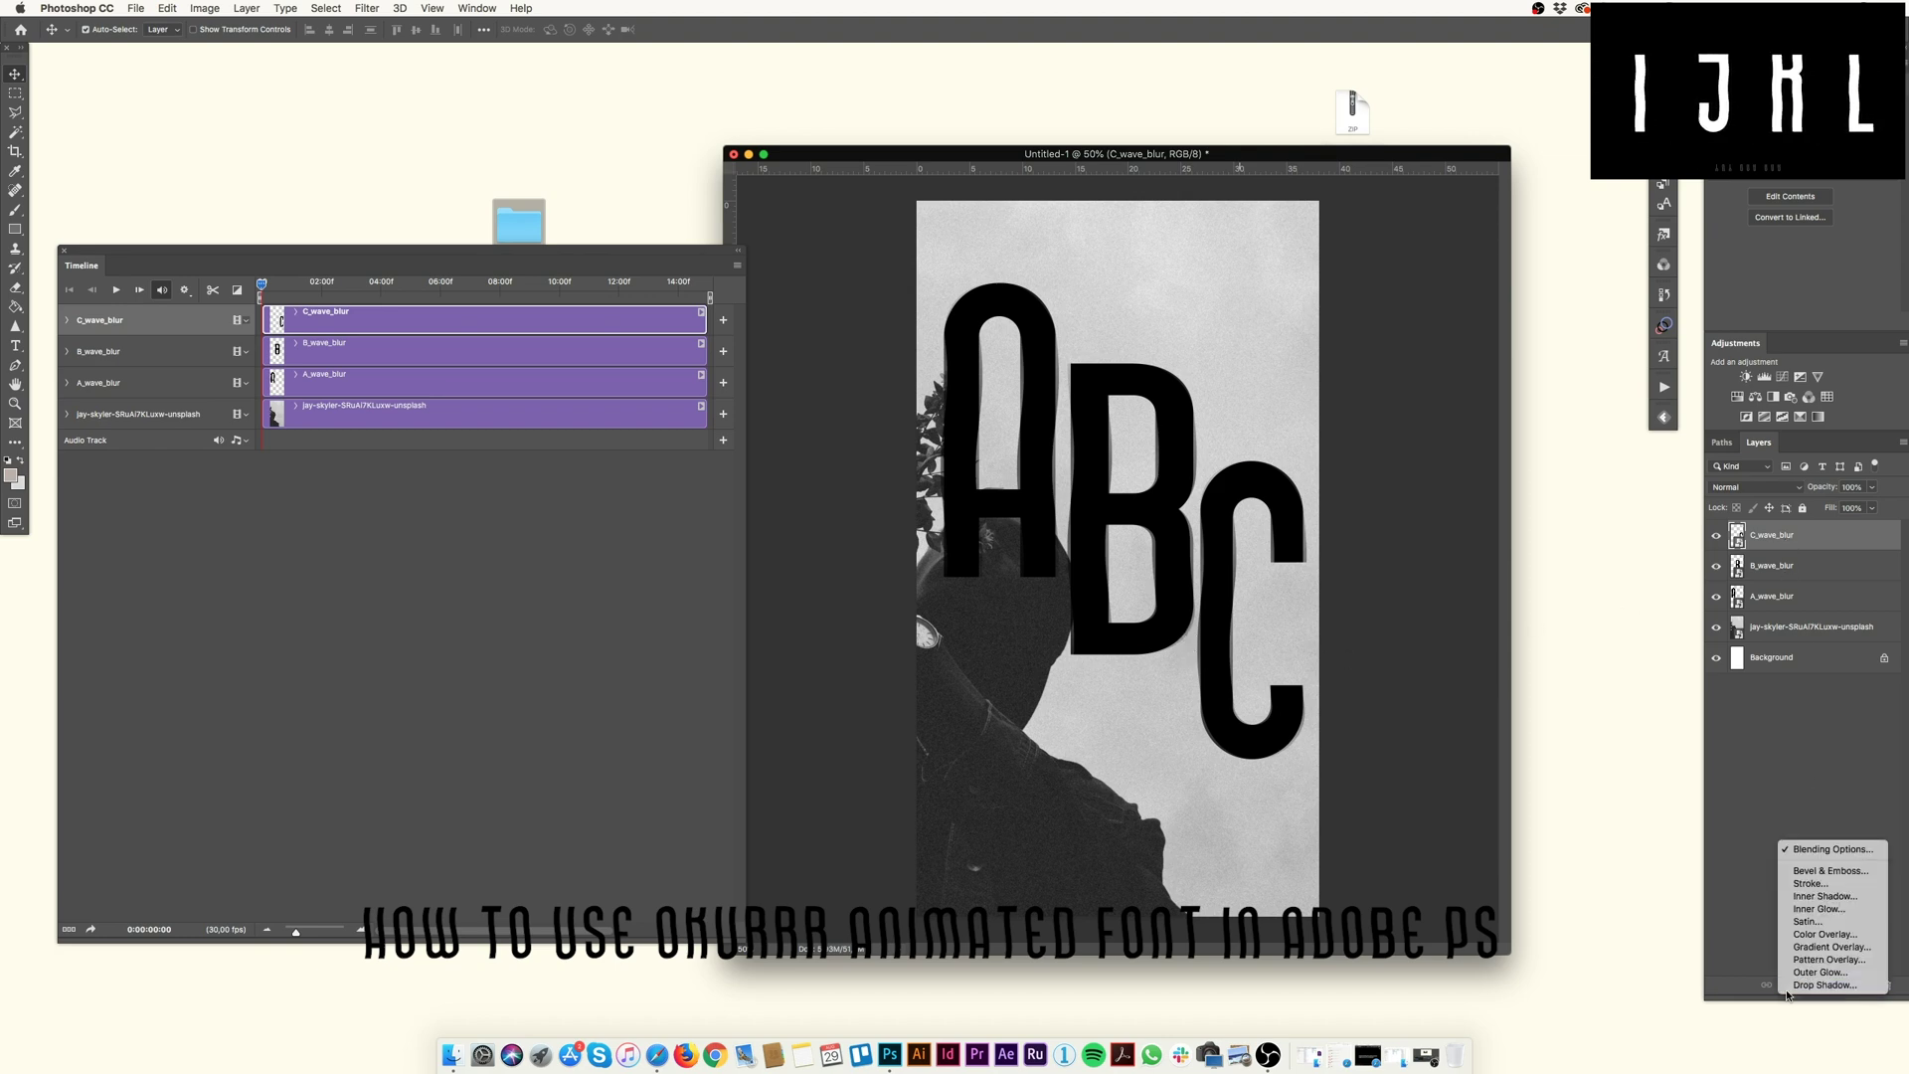
pyautogui.click(1794, 772)
pyautogui.click(1787, 985)
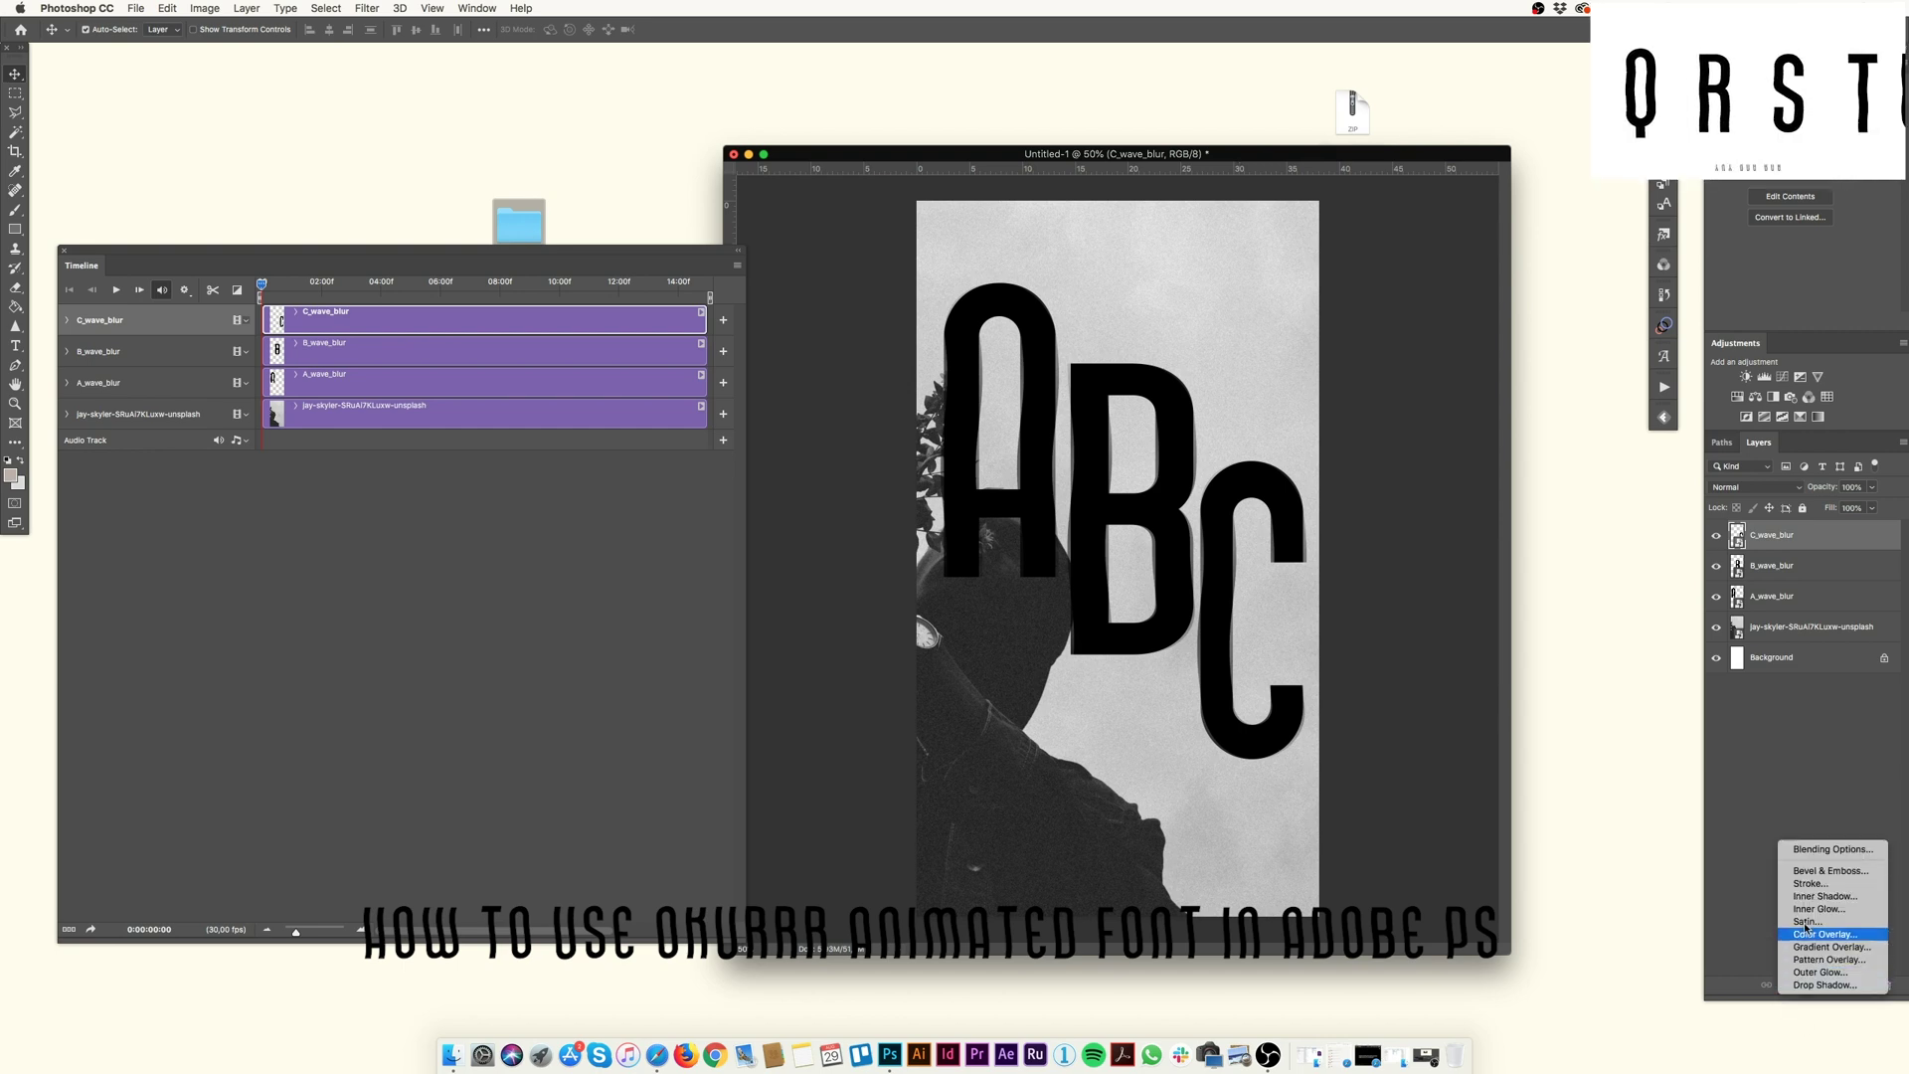
pyautogui.click(1812, 936)
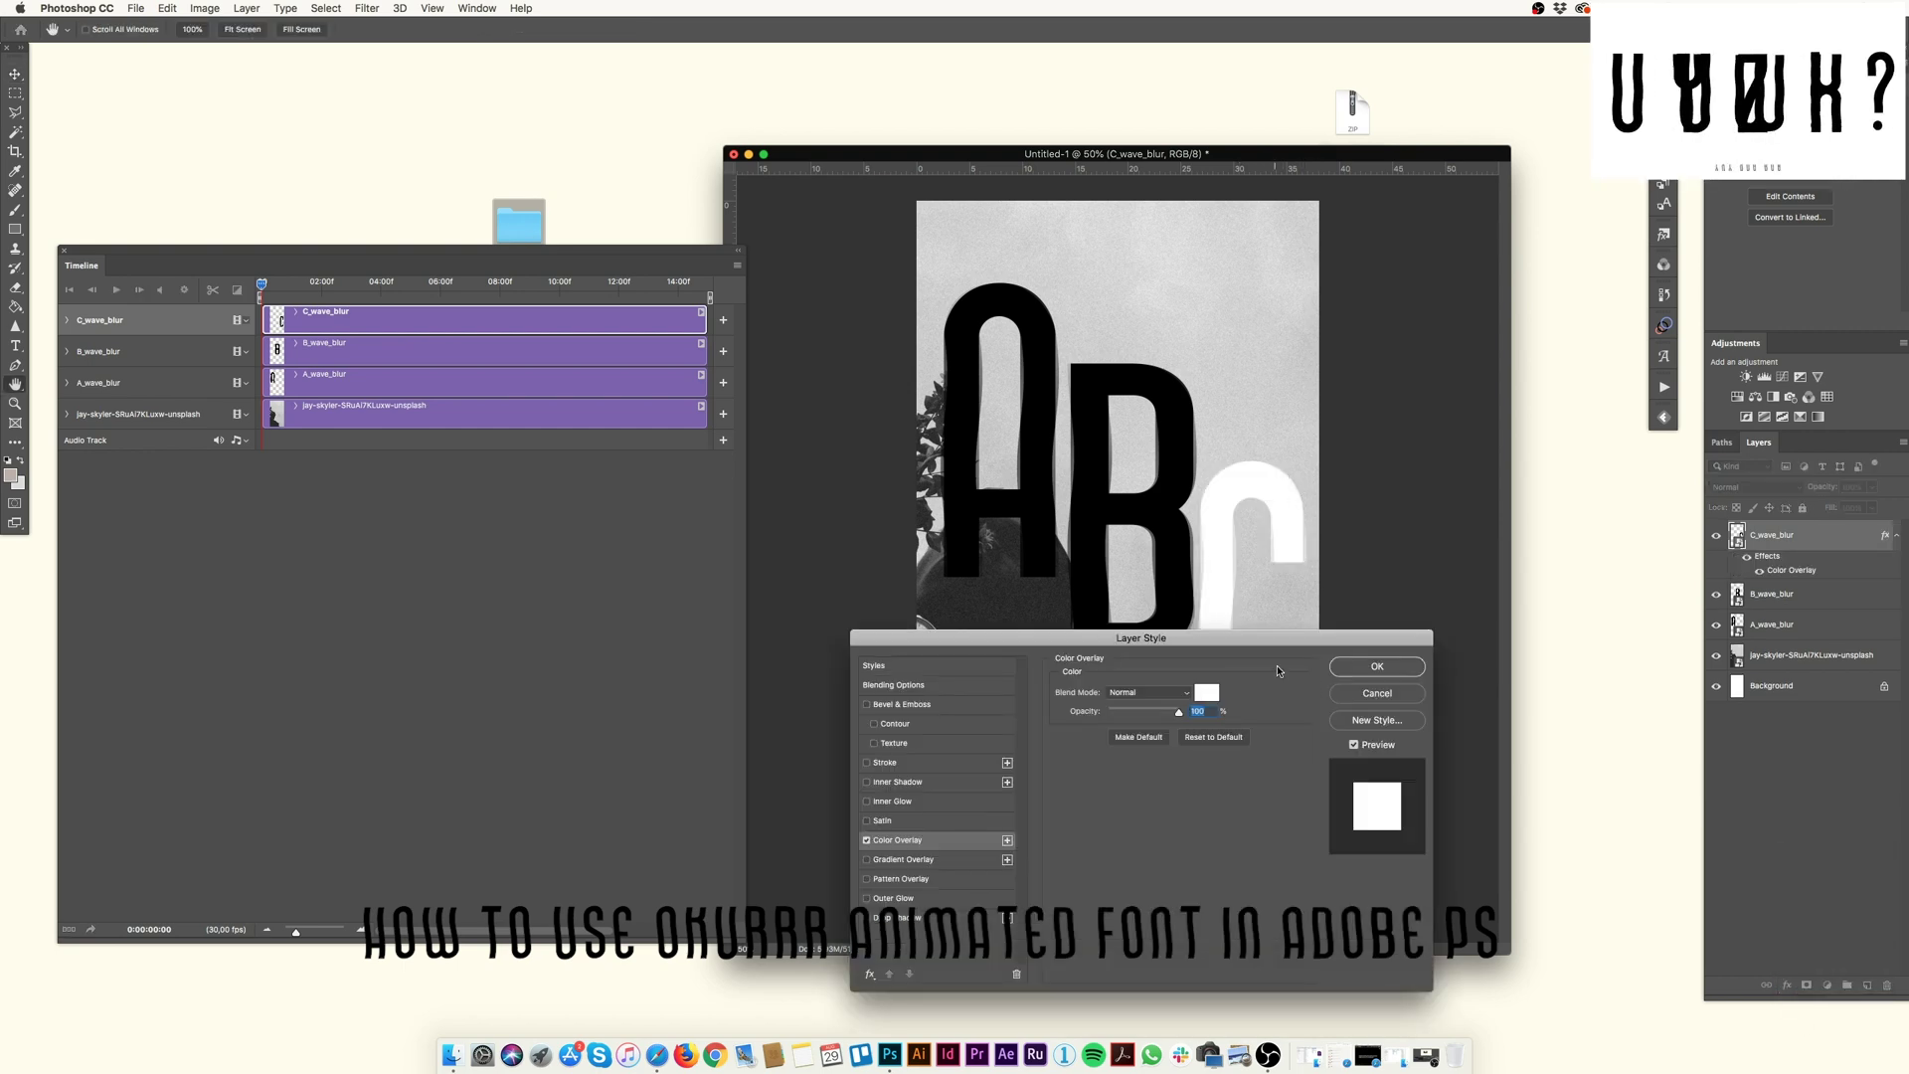
pyautogui.moveTo(1281, 639); pyautogui.dragTo(624, 363)
pyautogui.click(550, 416)
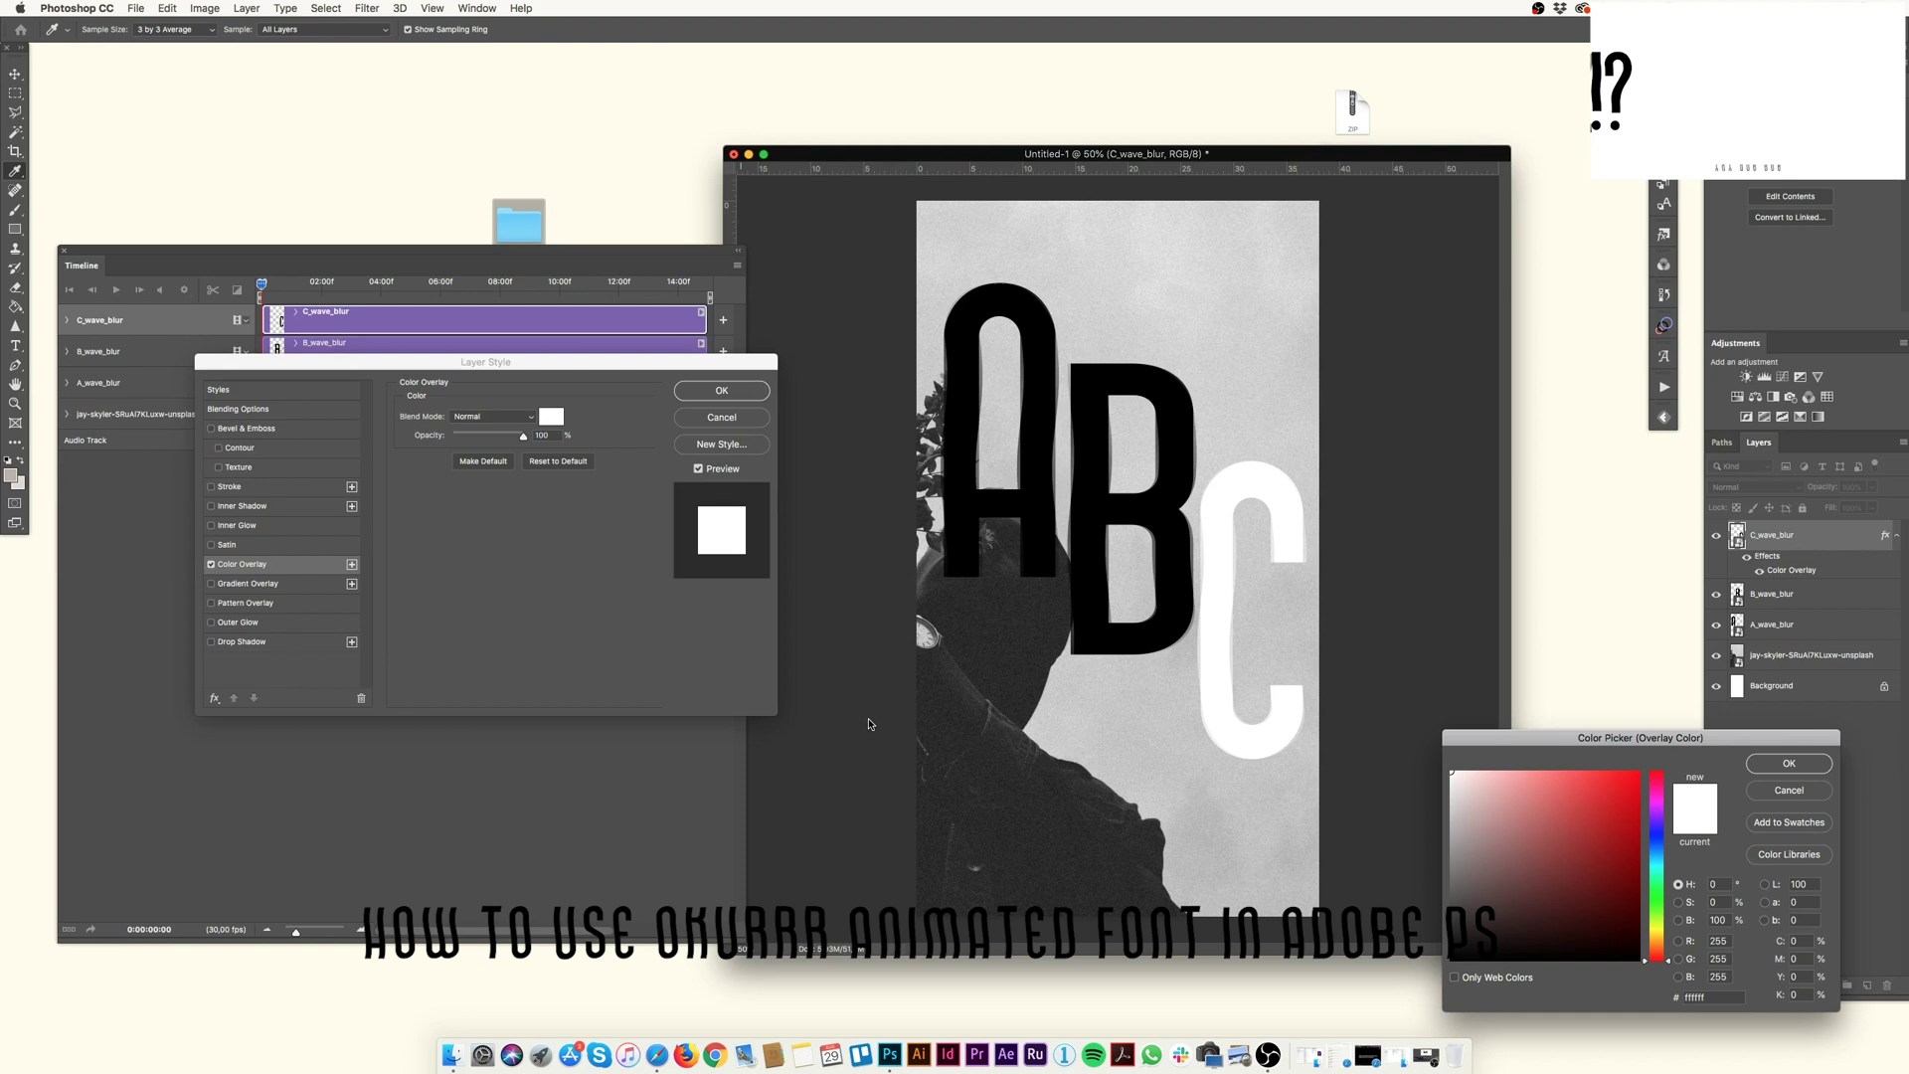
# Try a dark red and a muted green (79b277) as the overlay color of the letter C
pyautogui.click(1616, 830)
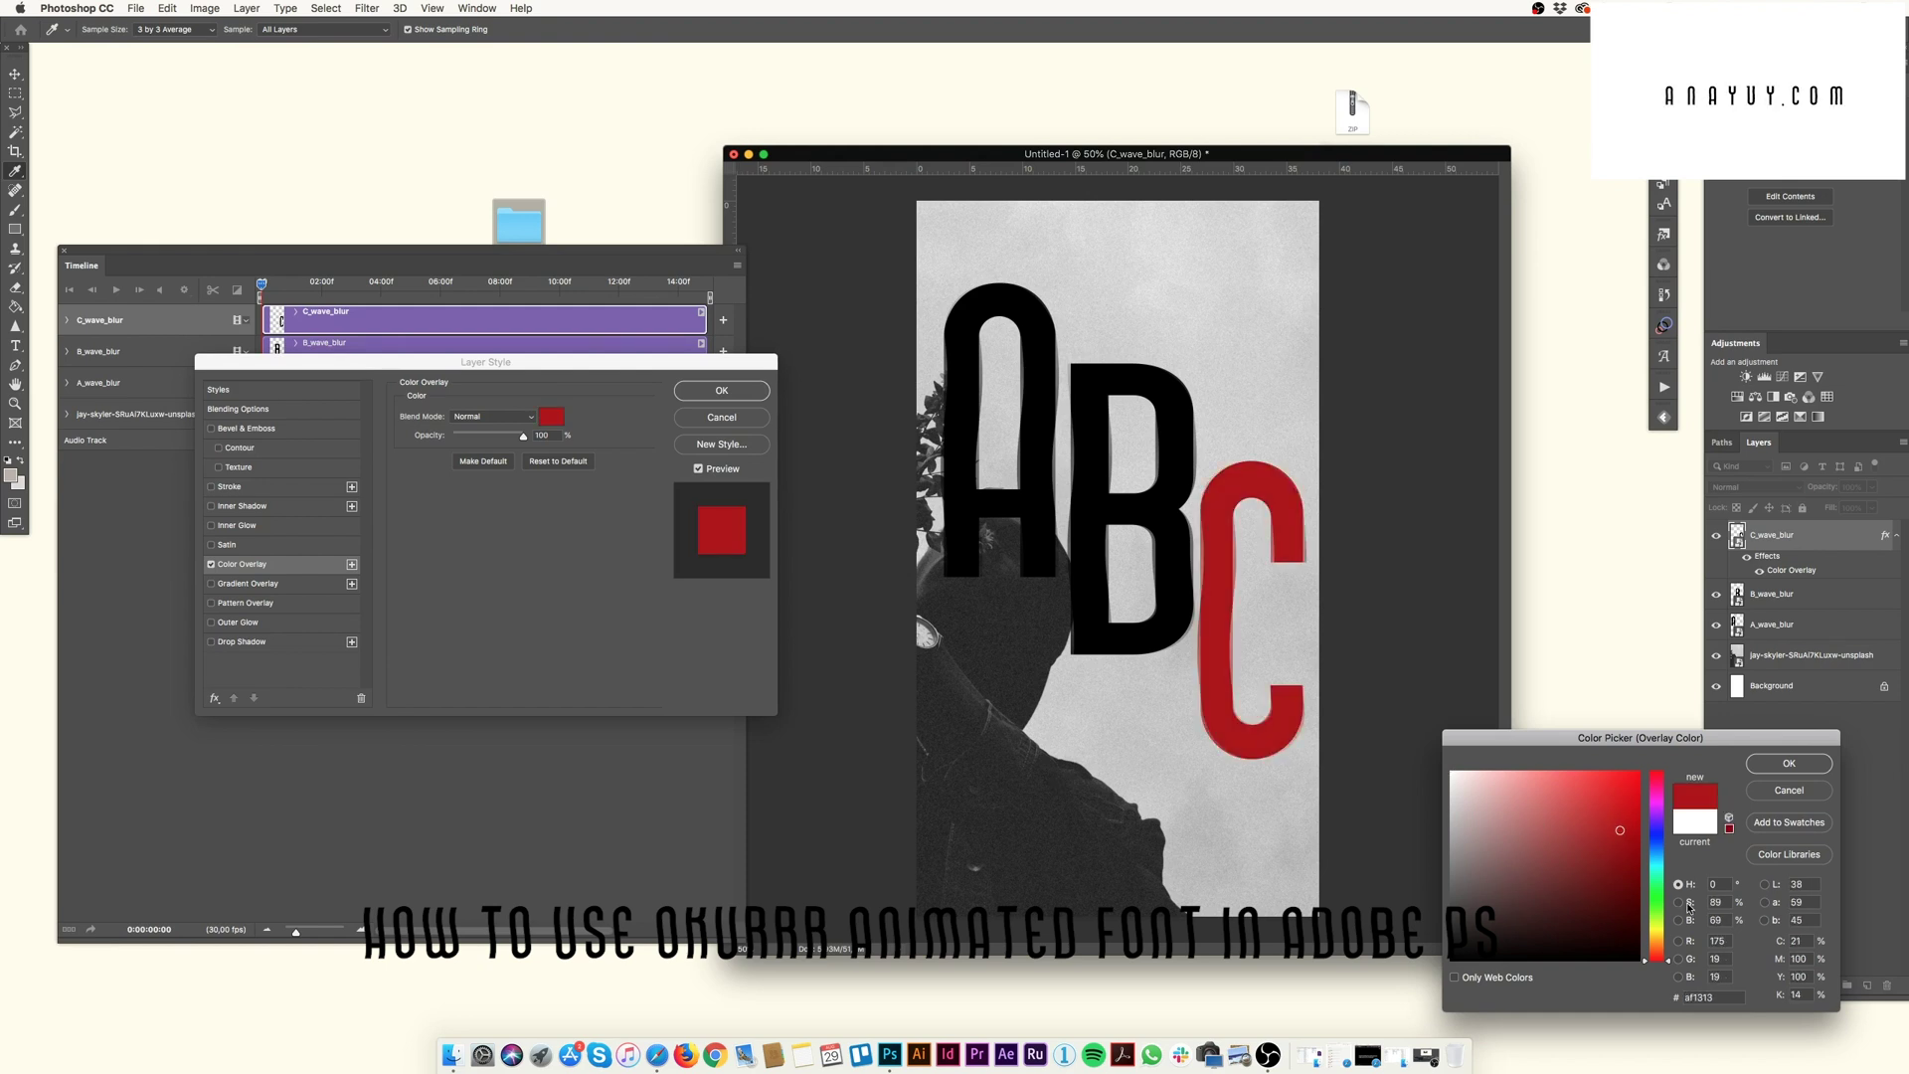
pyautogui.click(1658, 898)
pyautogui.click(1606, 881)
pyautogui.click(1513, 827)
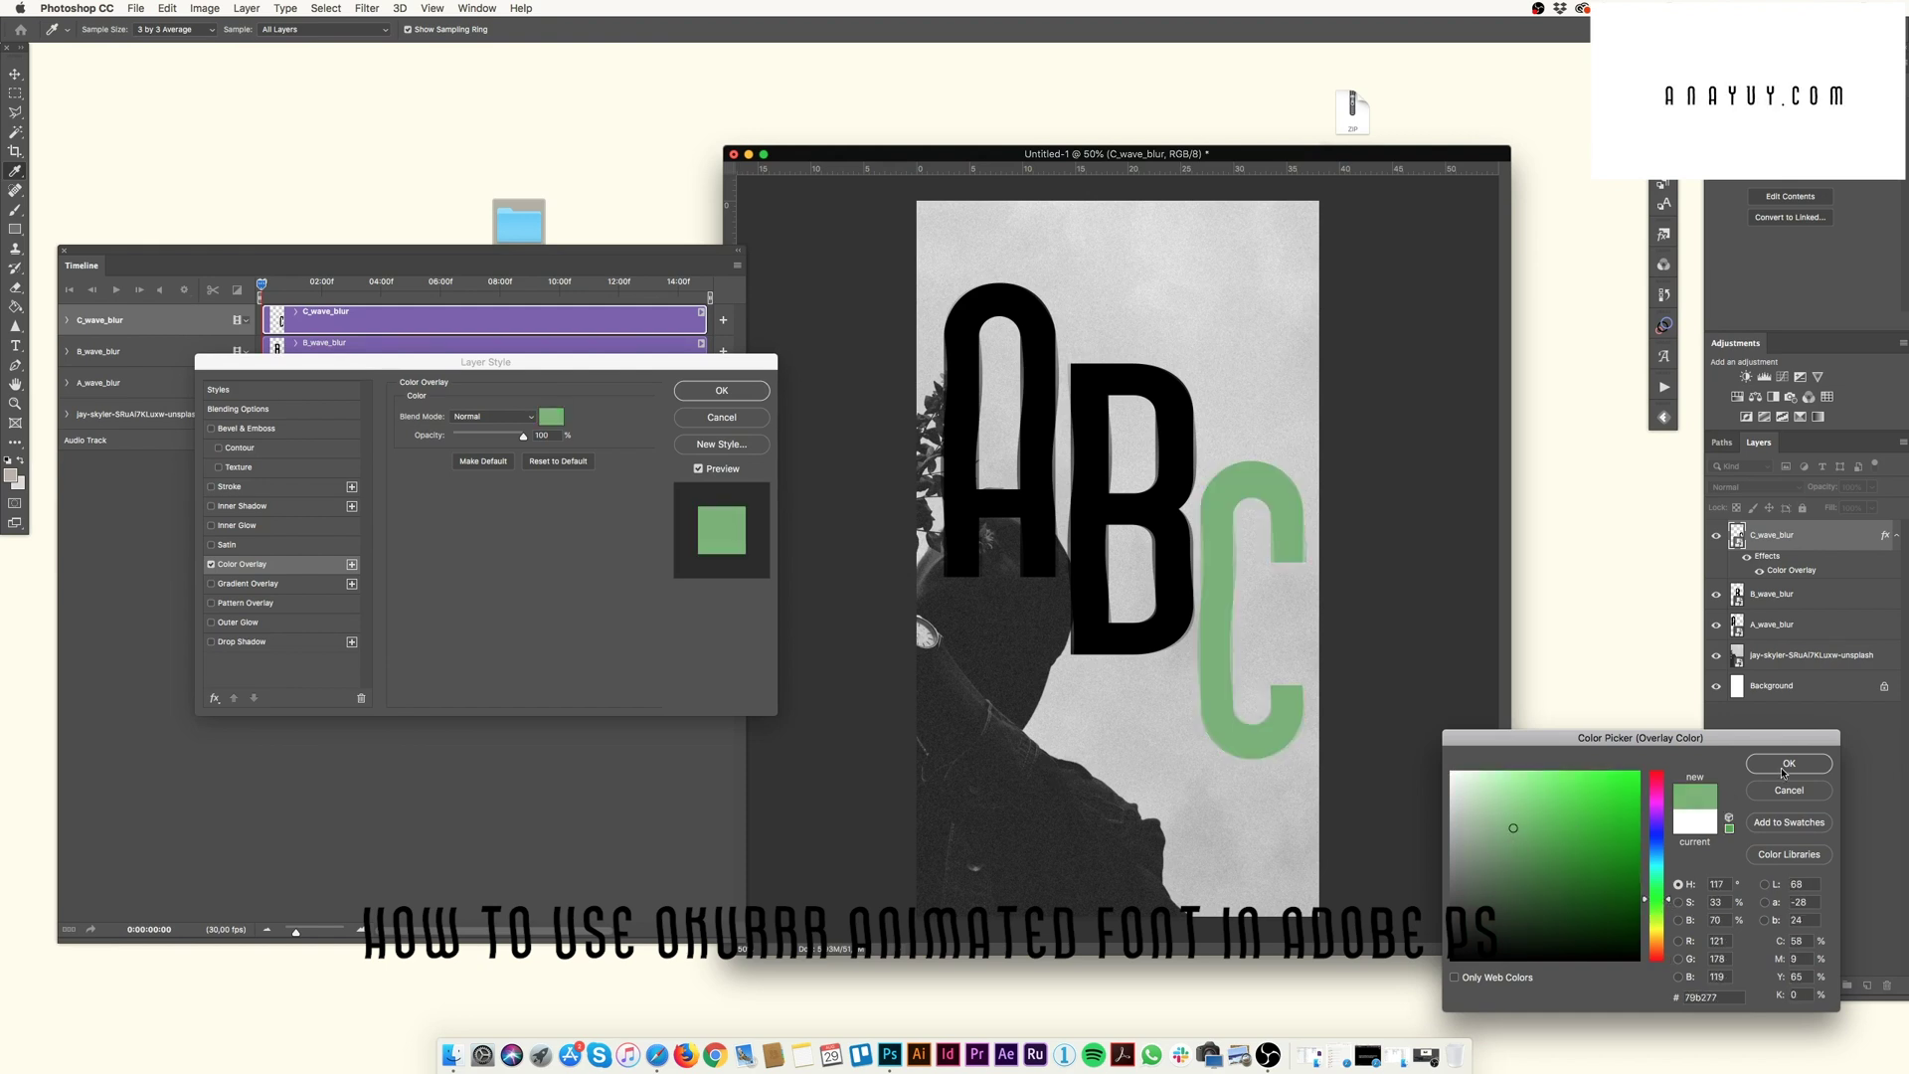
# Set the letter C's overlay color to white (ffffff) and apply the layer style with only Color Overlay enabled
pyautogui.moveTo(1513, 827); pyautogui.dragTo(1427, 733)
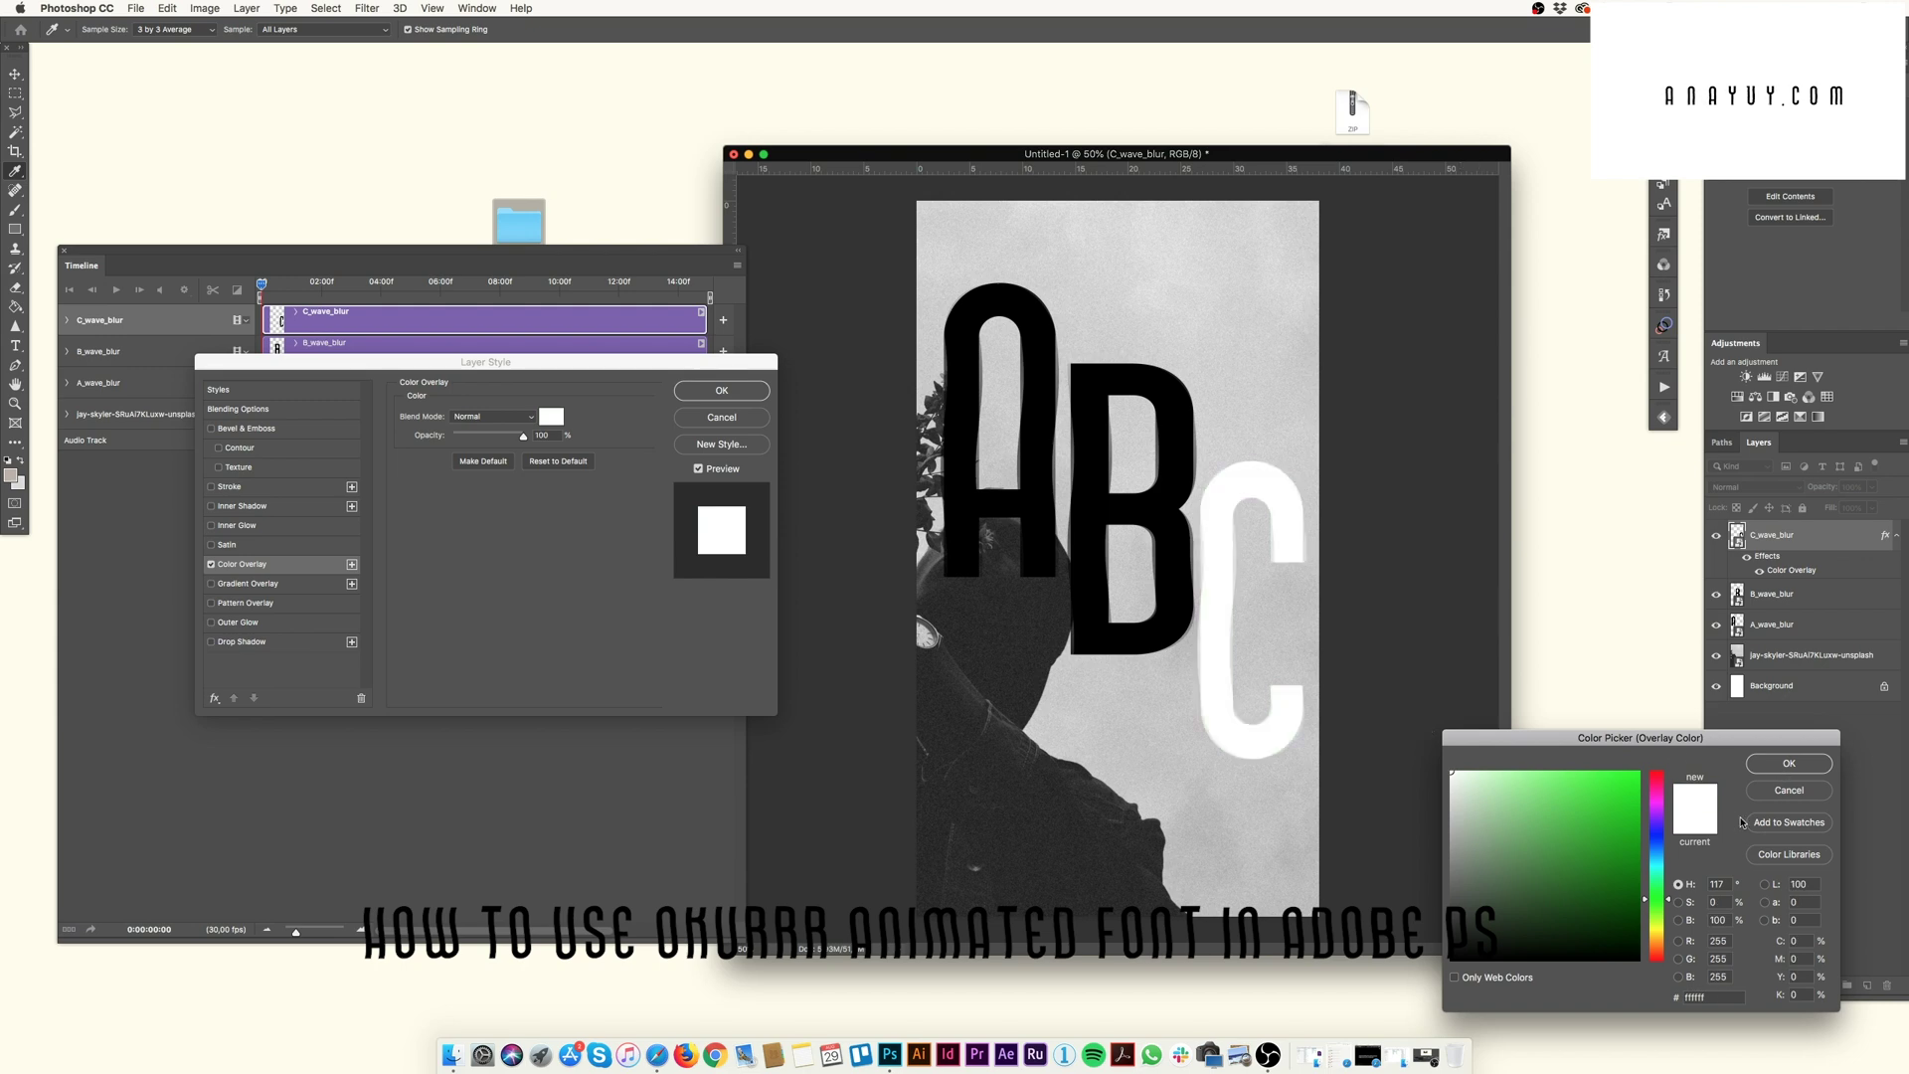
pyautogui.click(1766, 764)
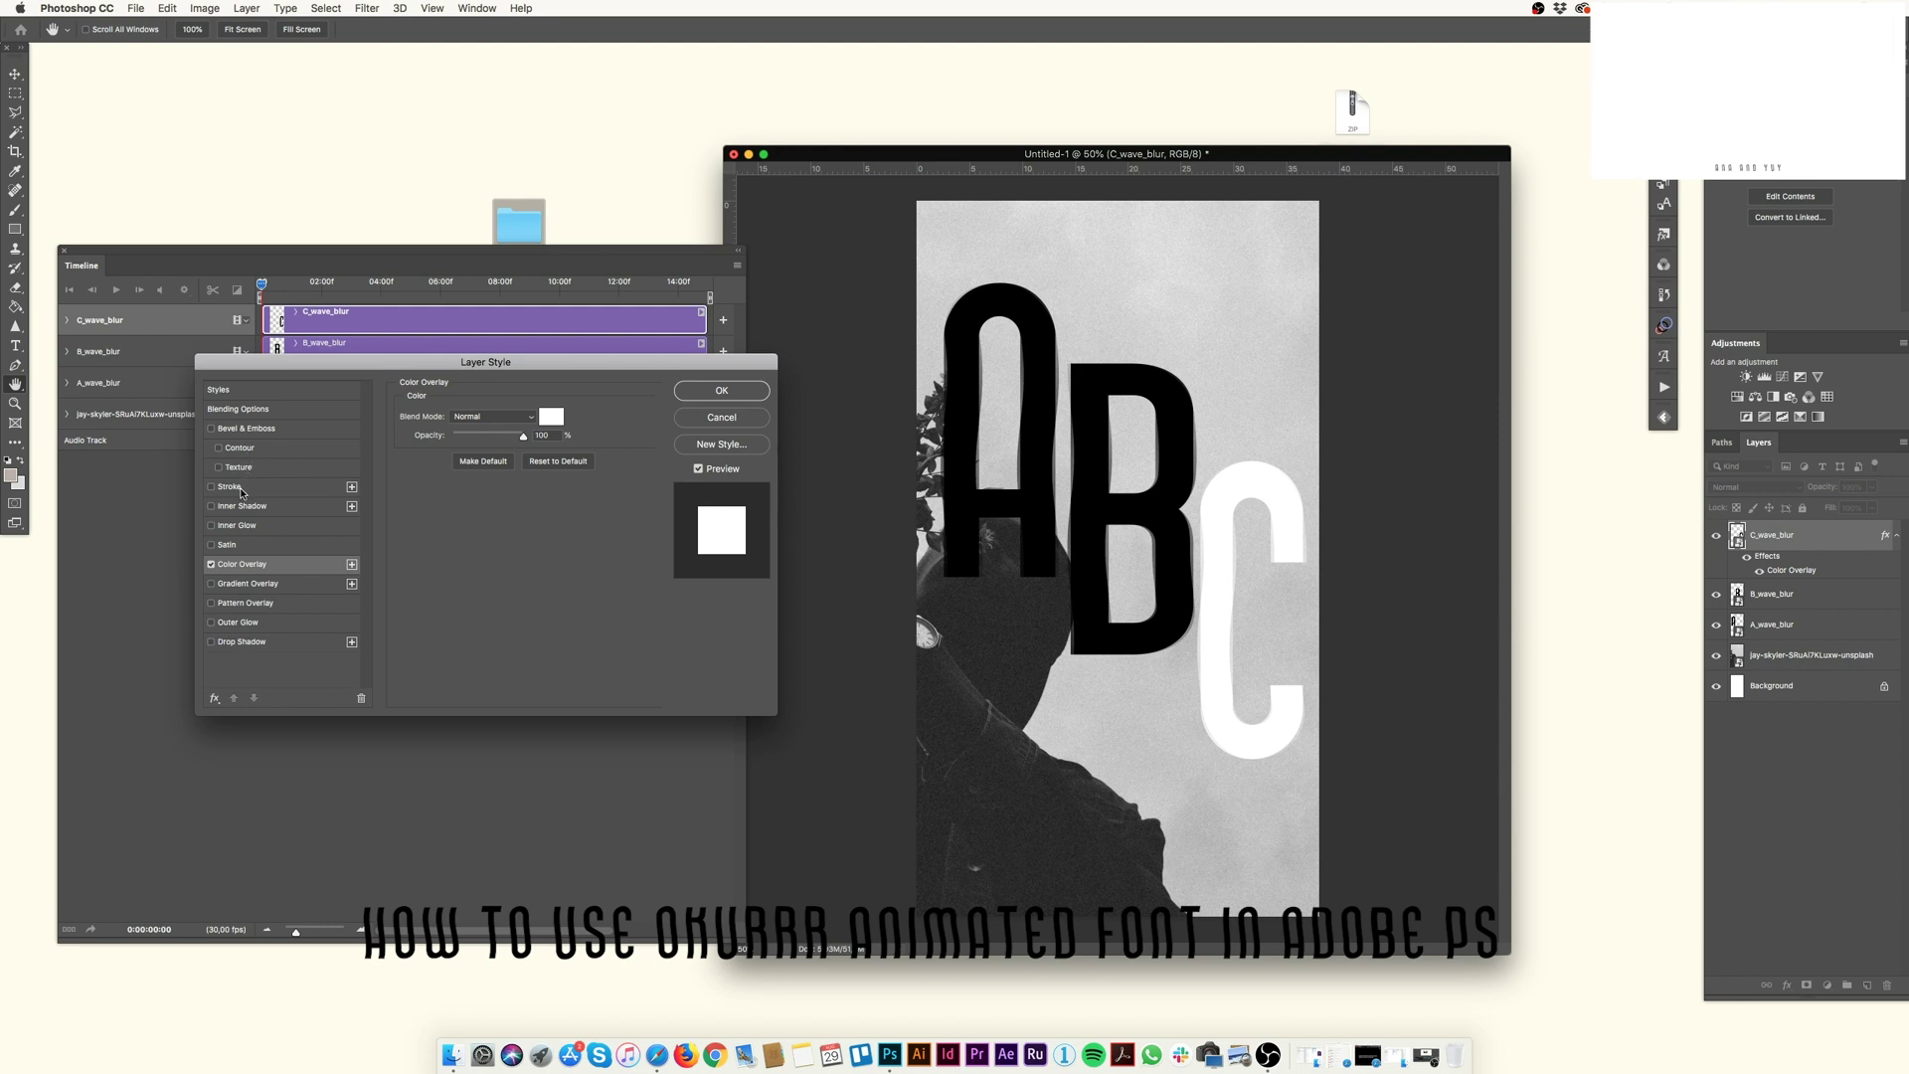
pyautogui.click(211, 506)
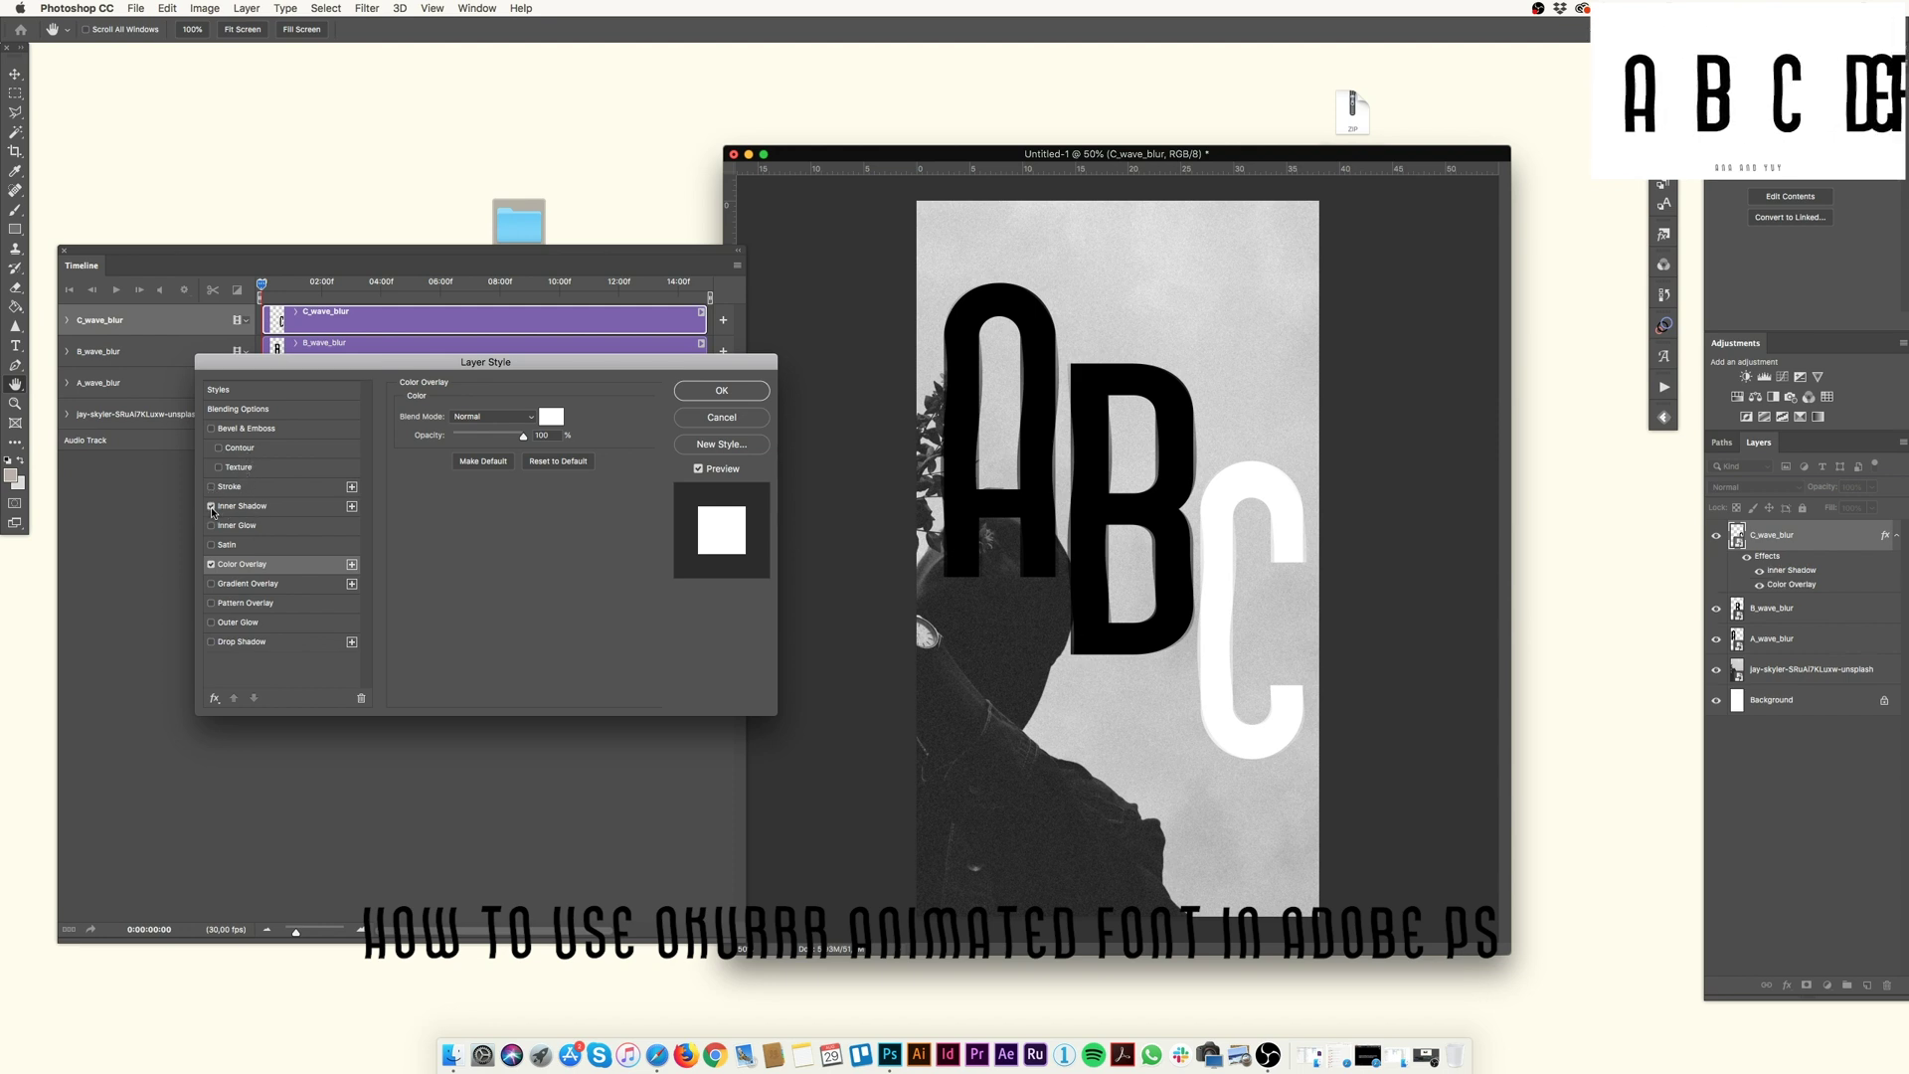
pyautogui.click(210, 506)
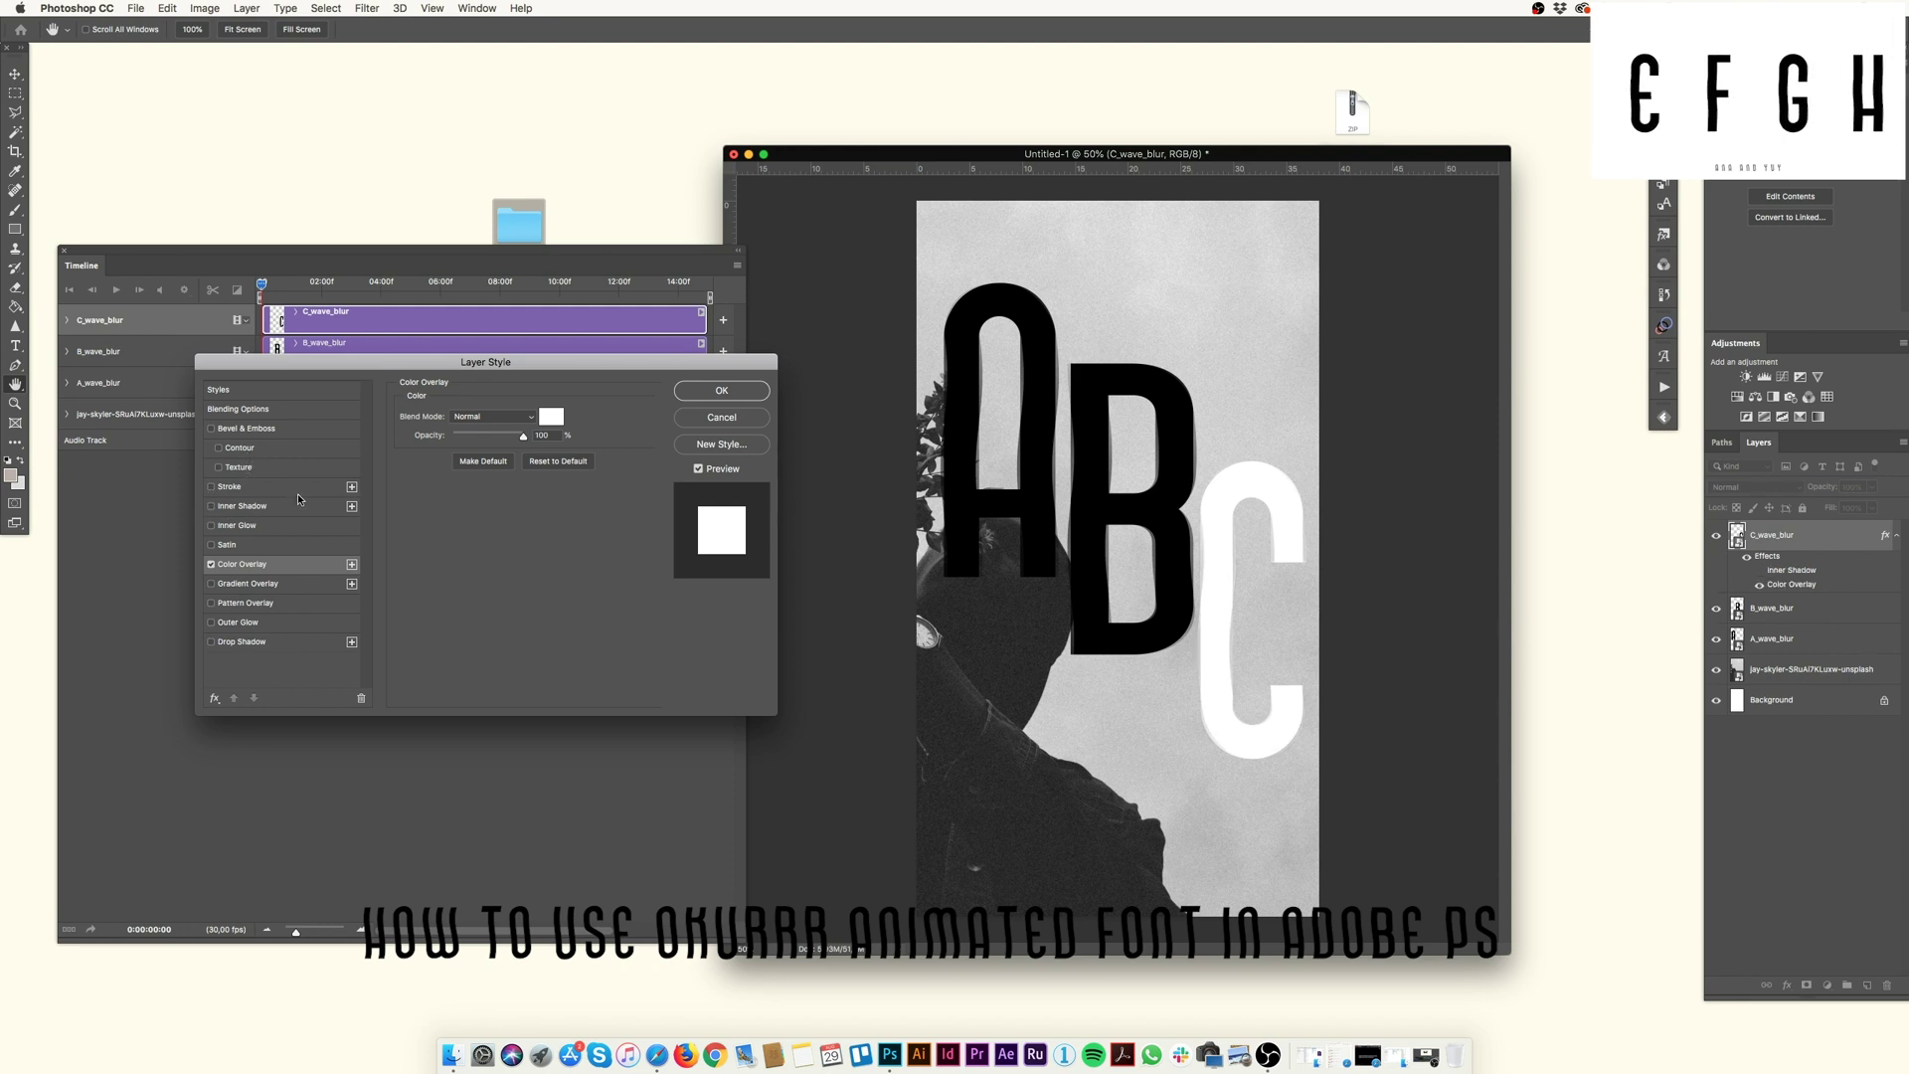
pyautogui.click(732, 395)
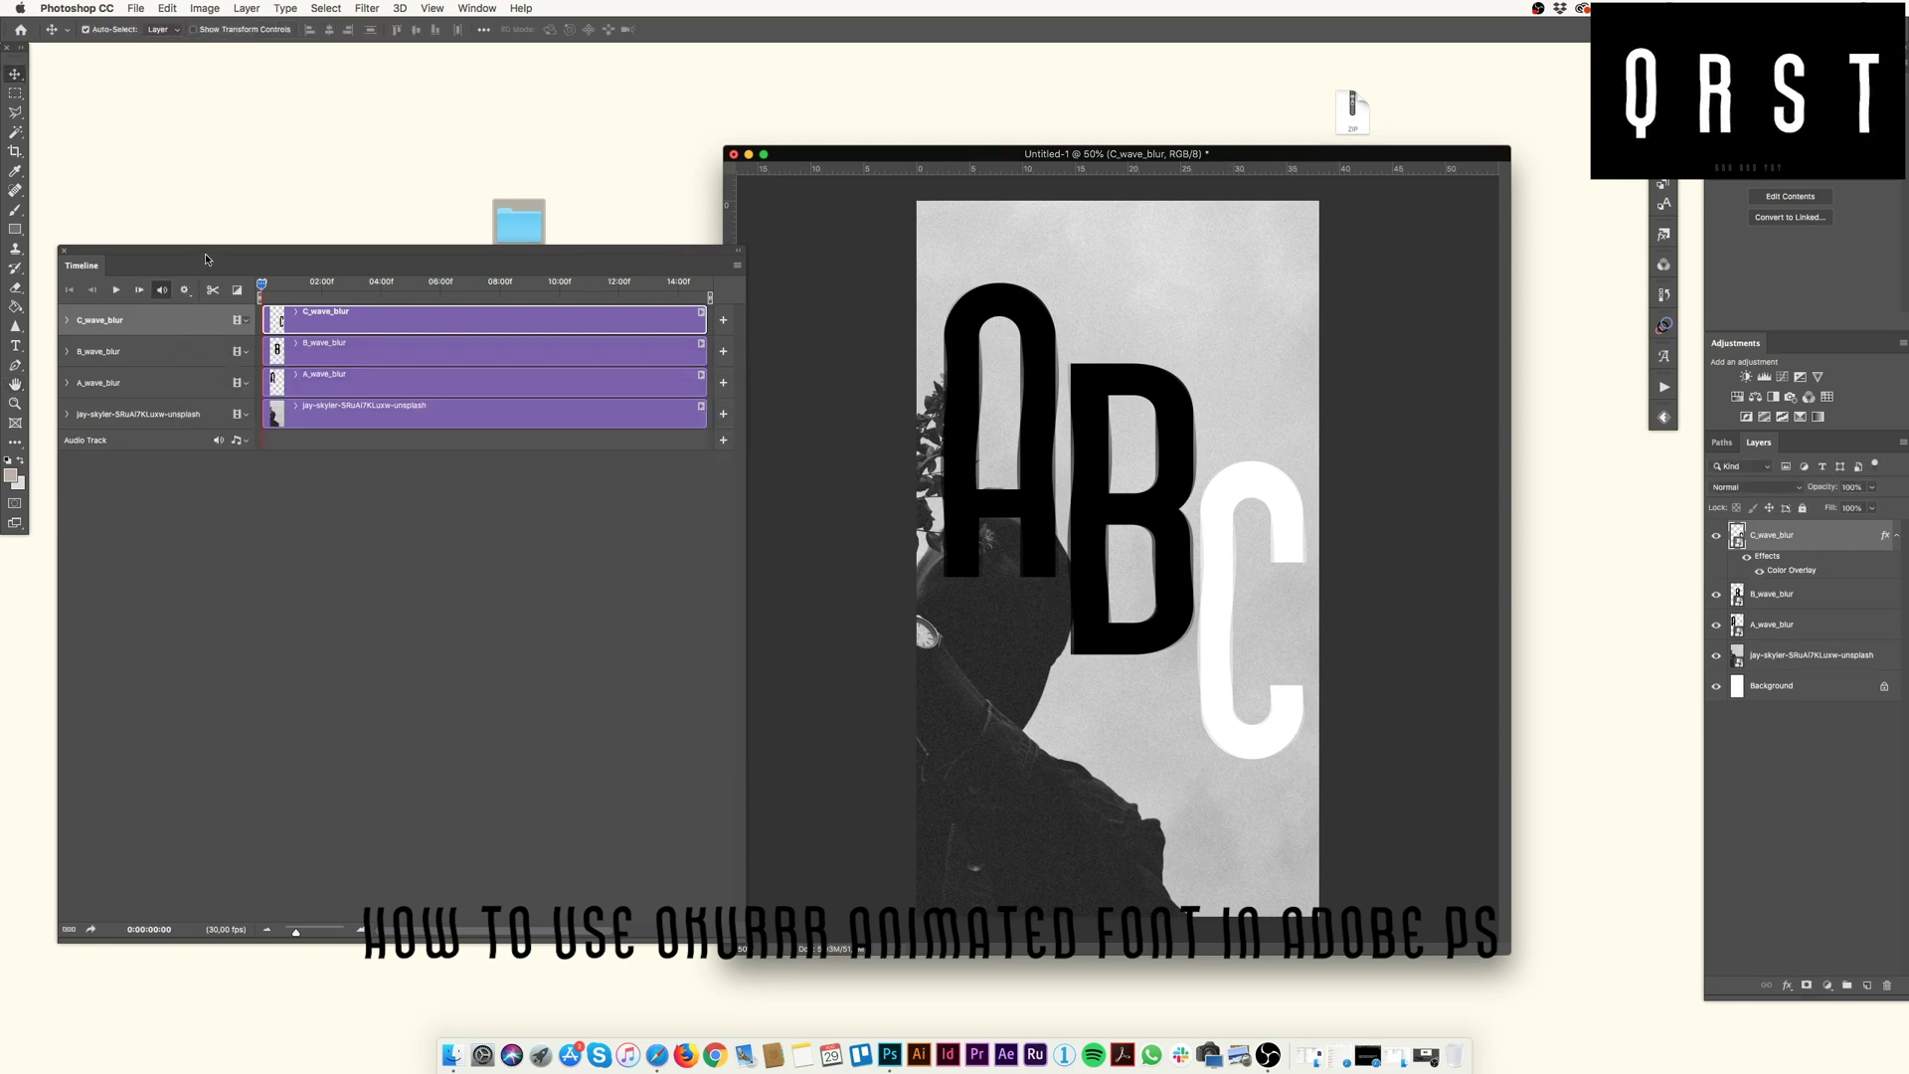
# Return the playhead to the start of the timeline and play a short preview of the letter animation
pyautogui.moveTo(206, 251); pyautogui.dragTo(203, 262)
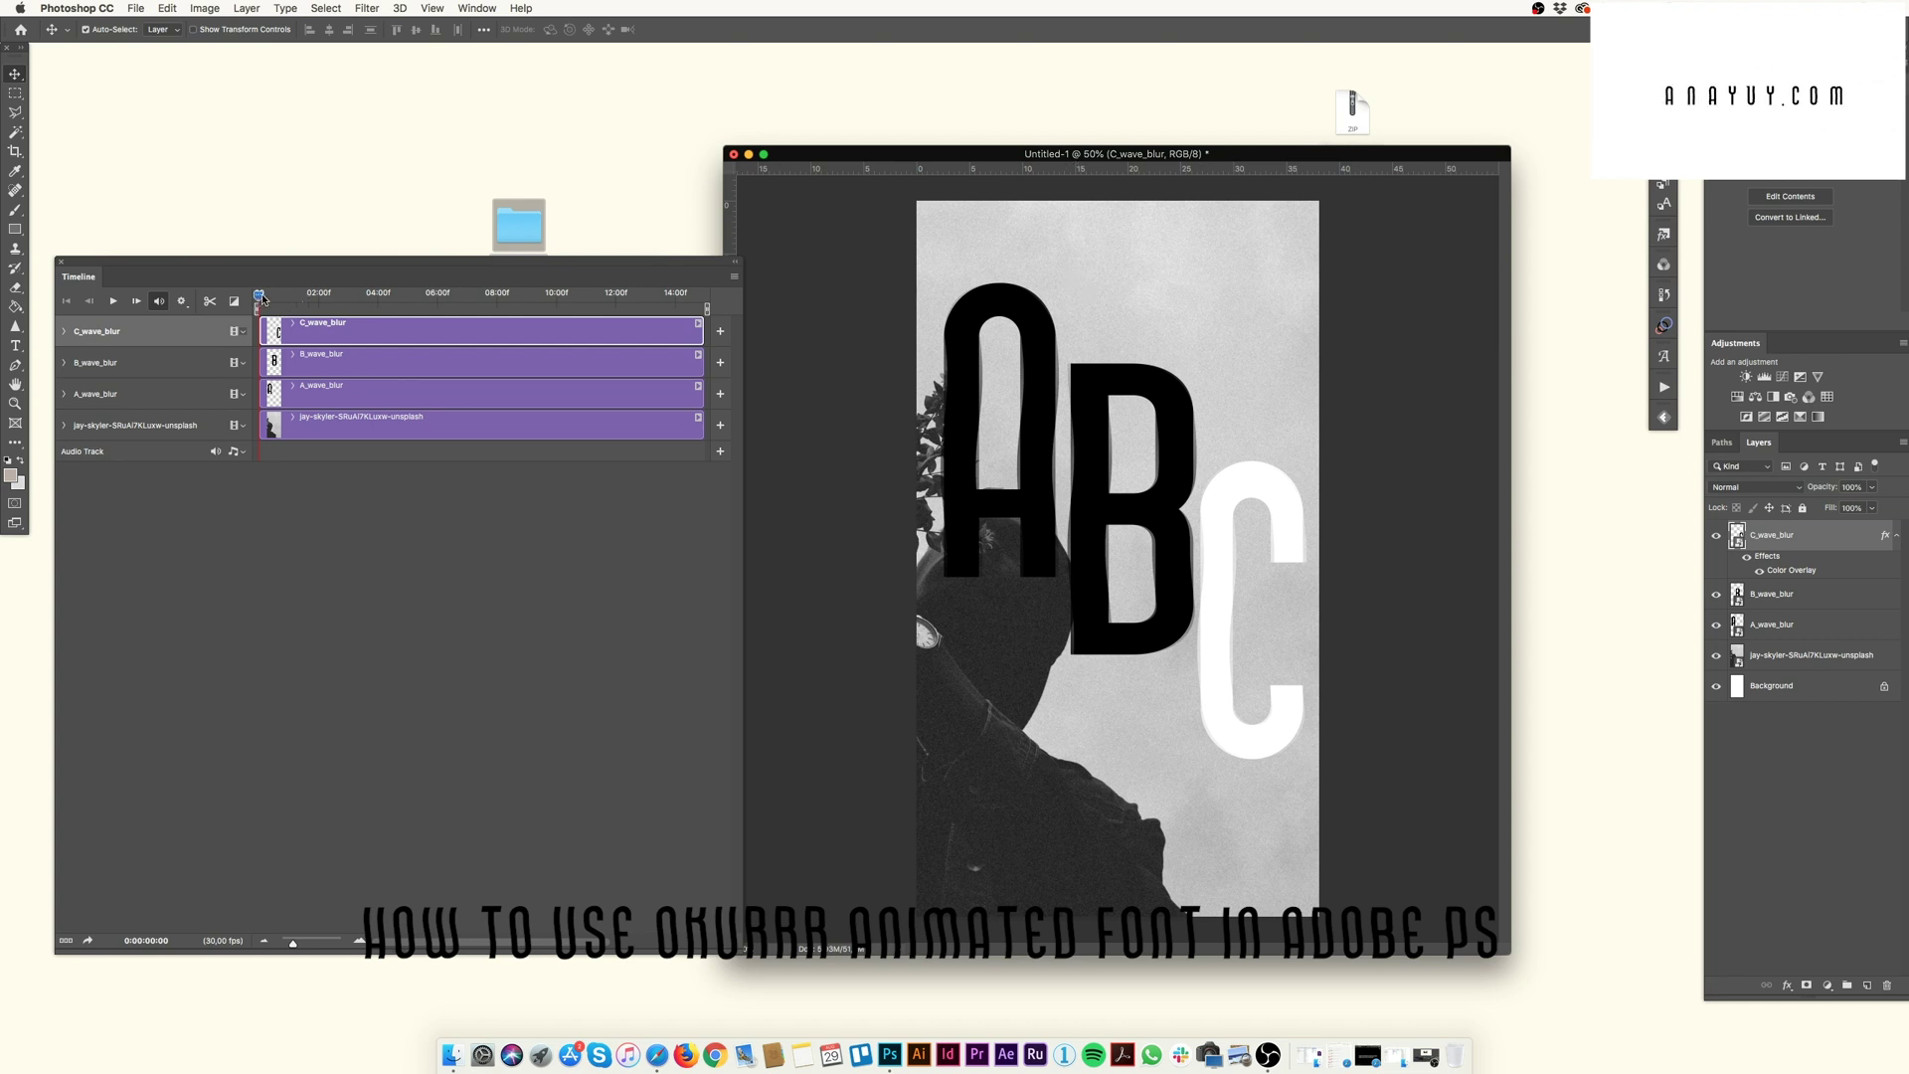
pyautogui.moveTo(290, 296); pyautogui.dragTo(249, 309)
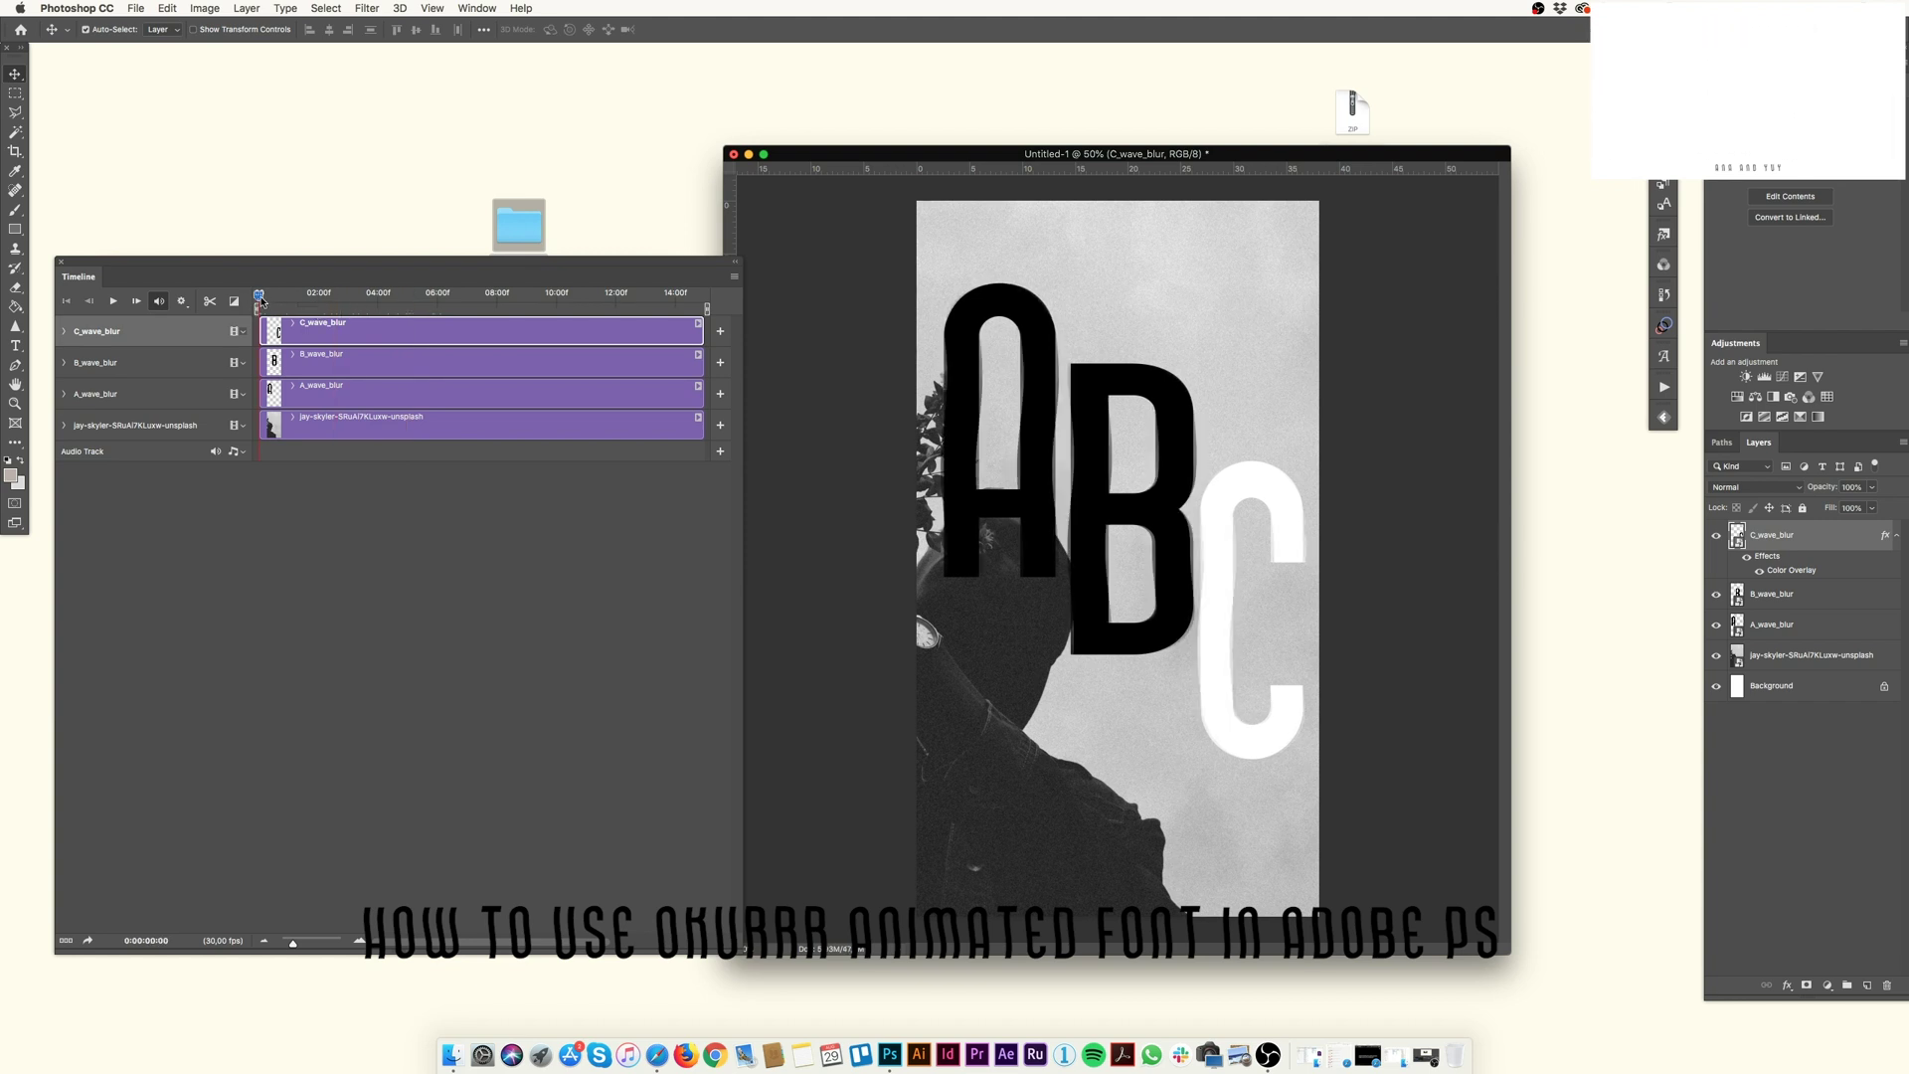
pyautogui.moveTo(261, 300)
pyautogui.mouseDown()
pyautogui.moveTo(392, 302)
pyautogui.moveTo(238, 303)
pyautogui.mouseUp()
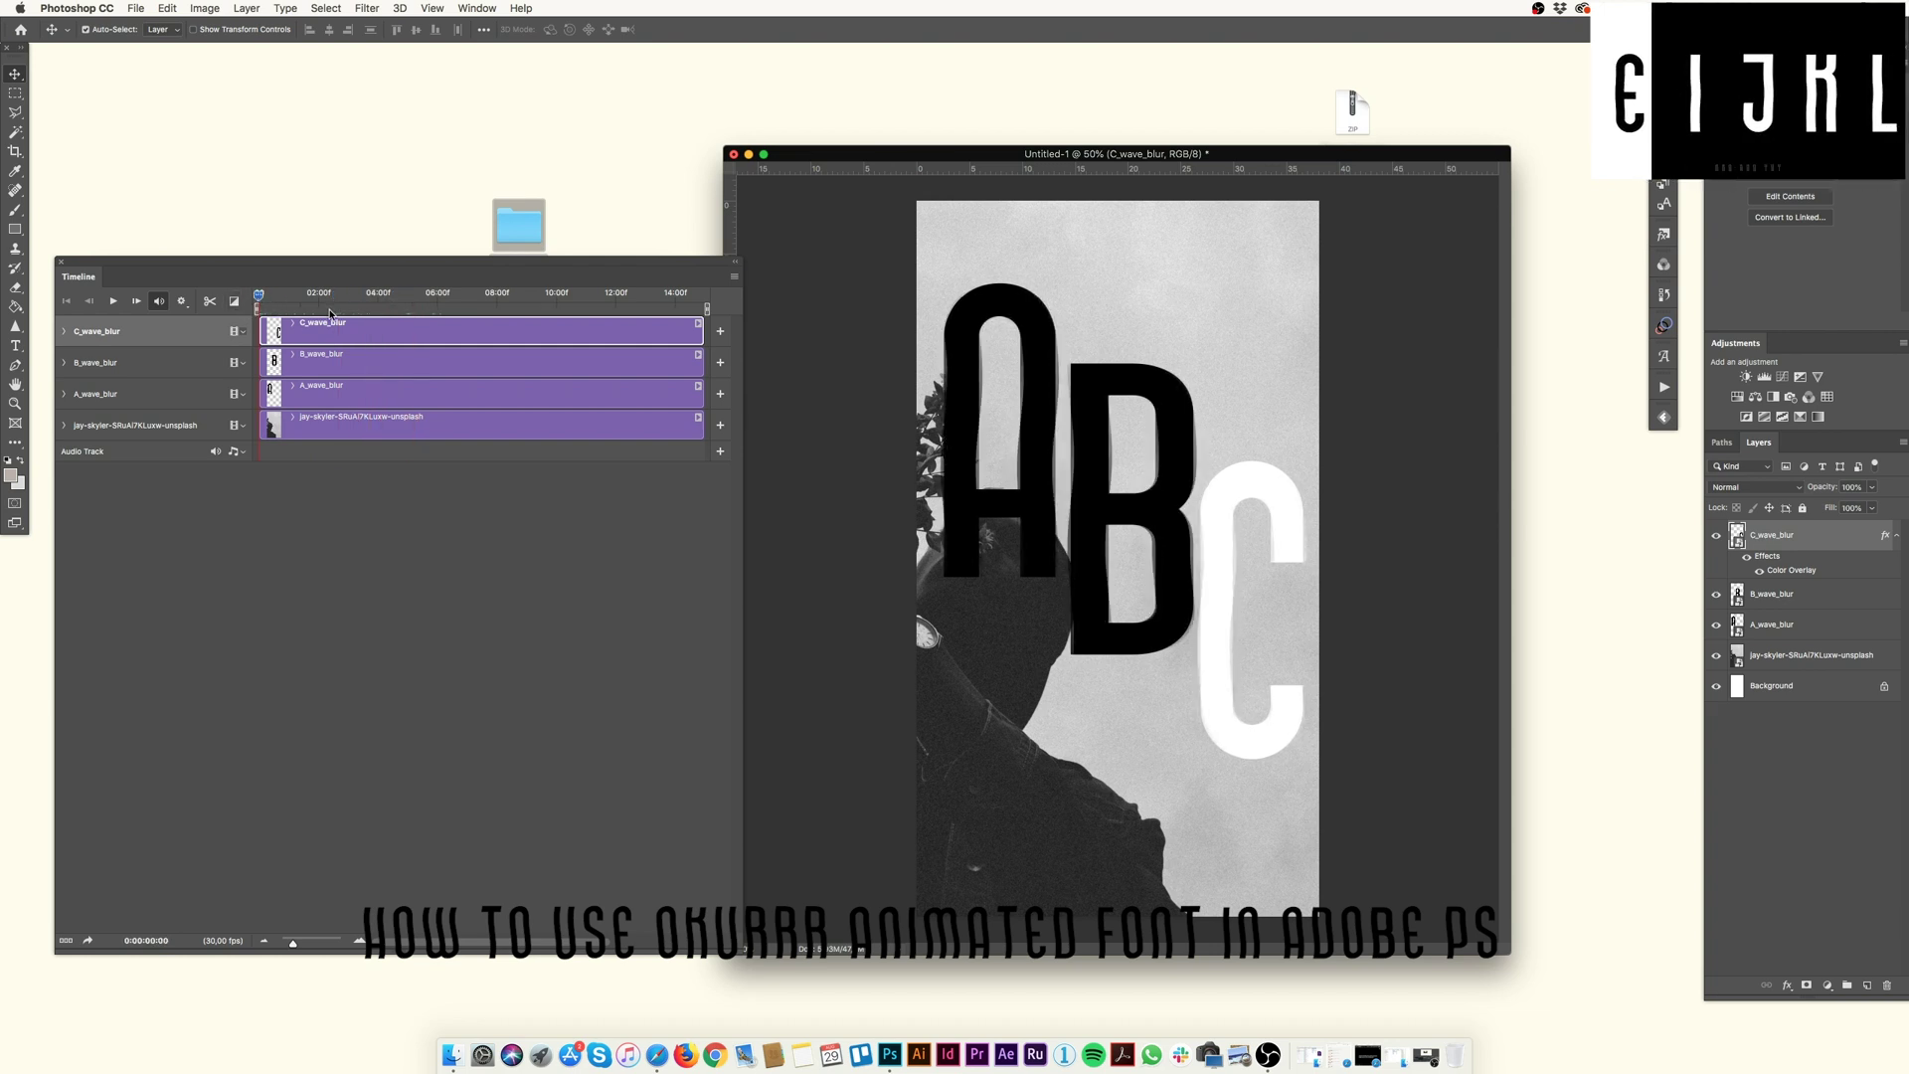
pyautogui.press('space')
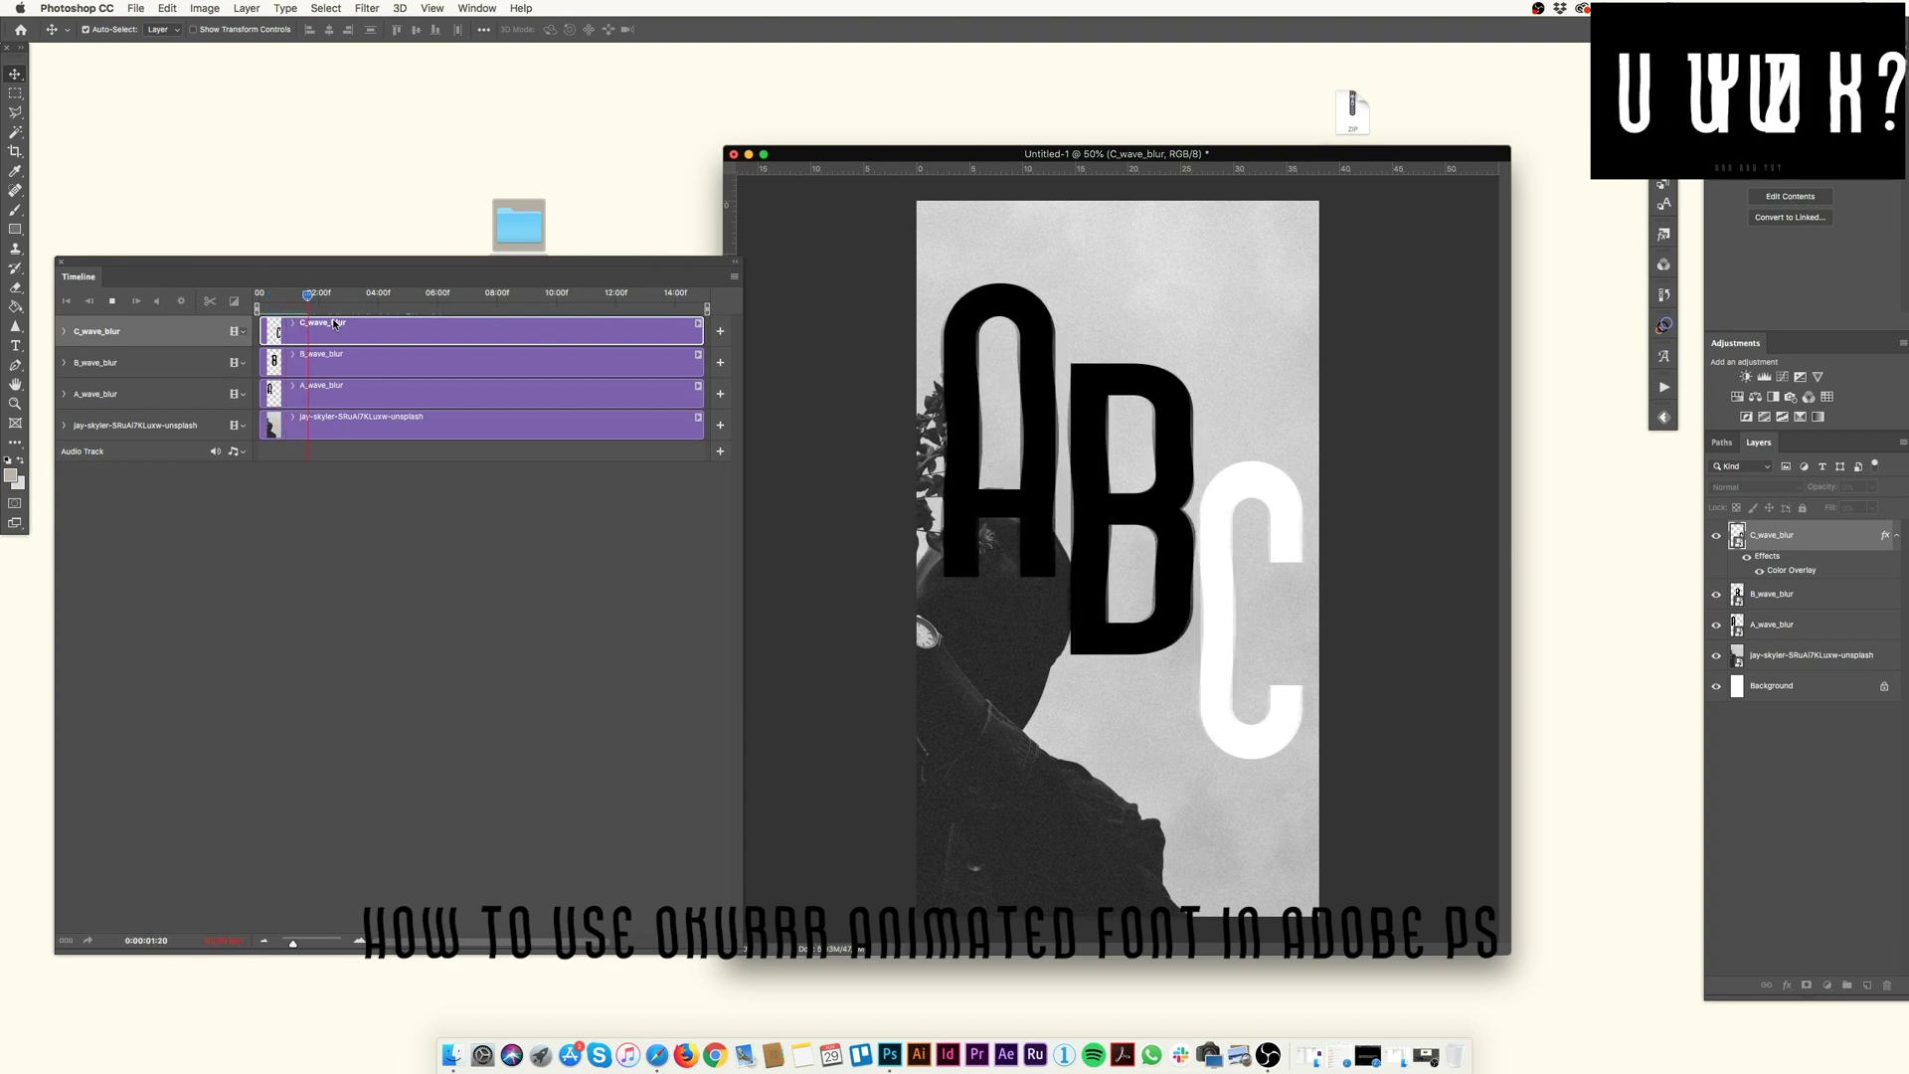
pyautogui.press('space')
# Select the A_wave_blur layer and look through the available Blur filters without applying one
pyautogui.click(1046, 502)
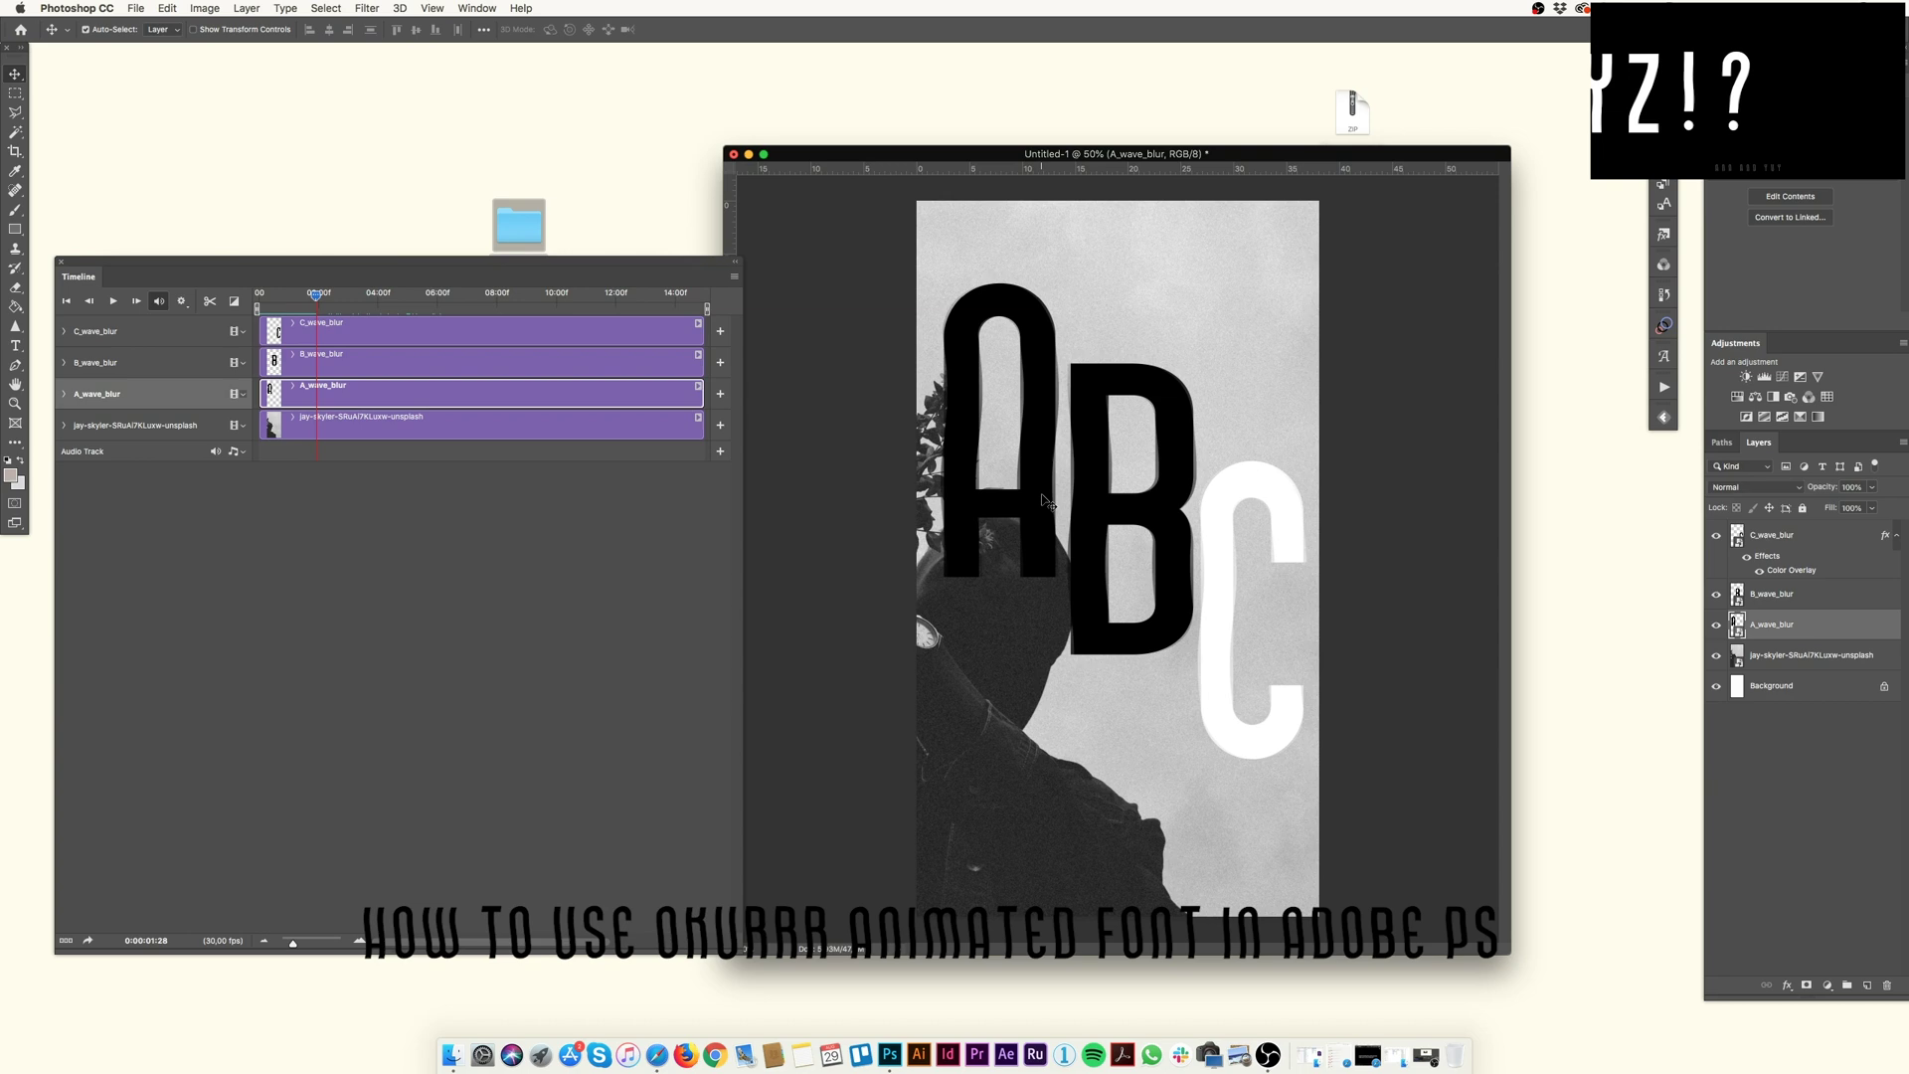
pyautogui.click(368, 9)
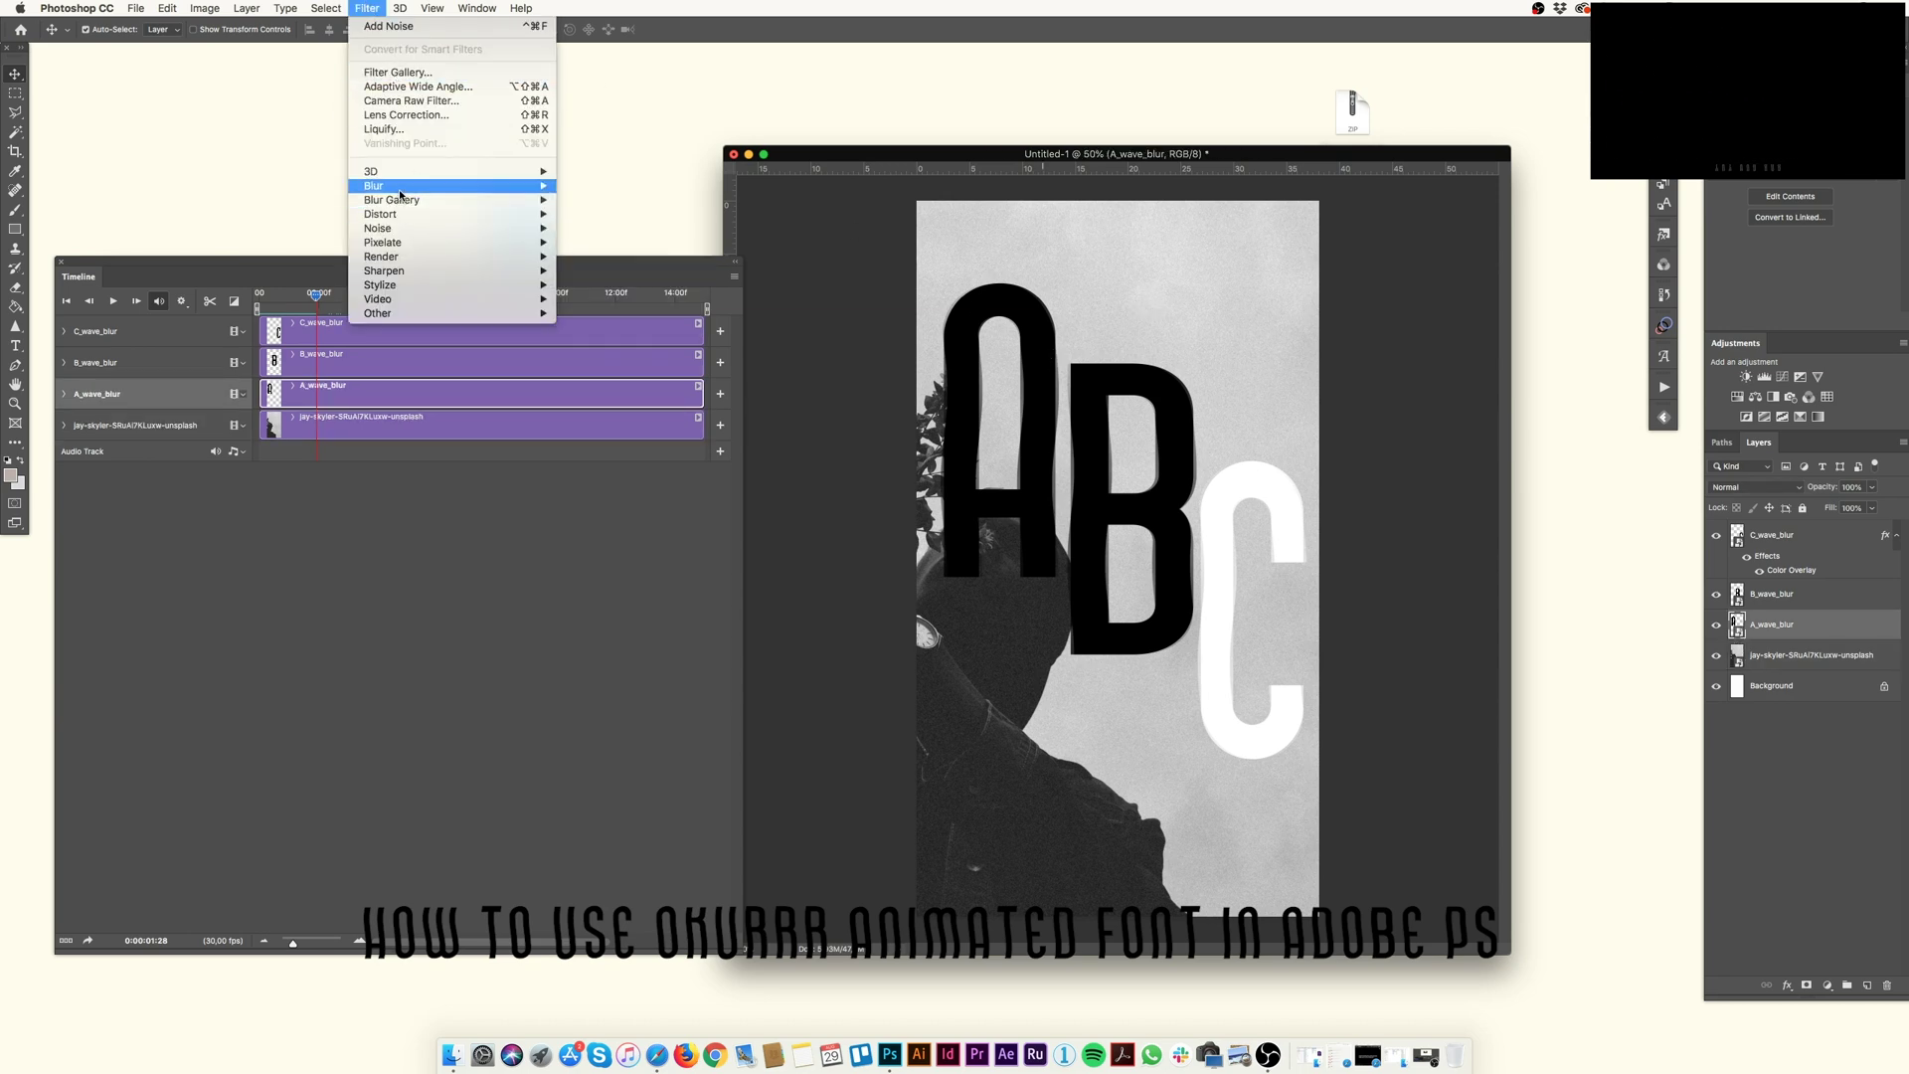
pyautogui.moveTo(399, 194)
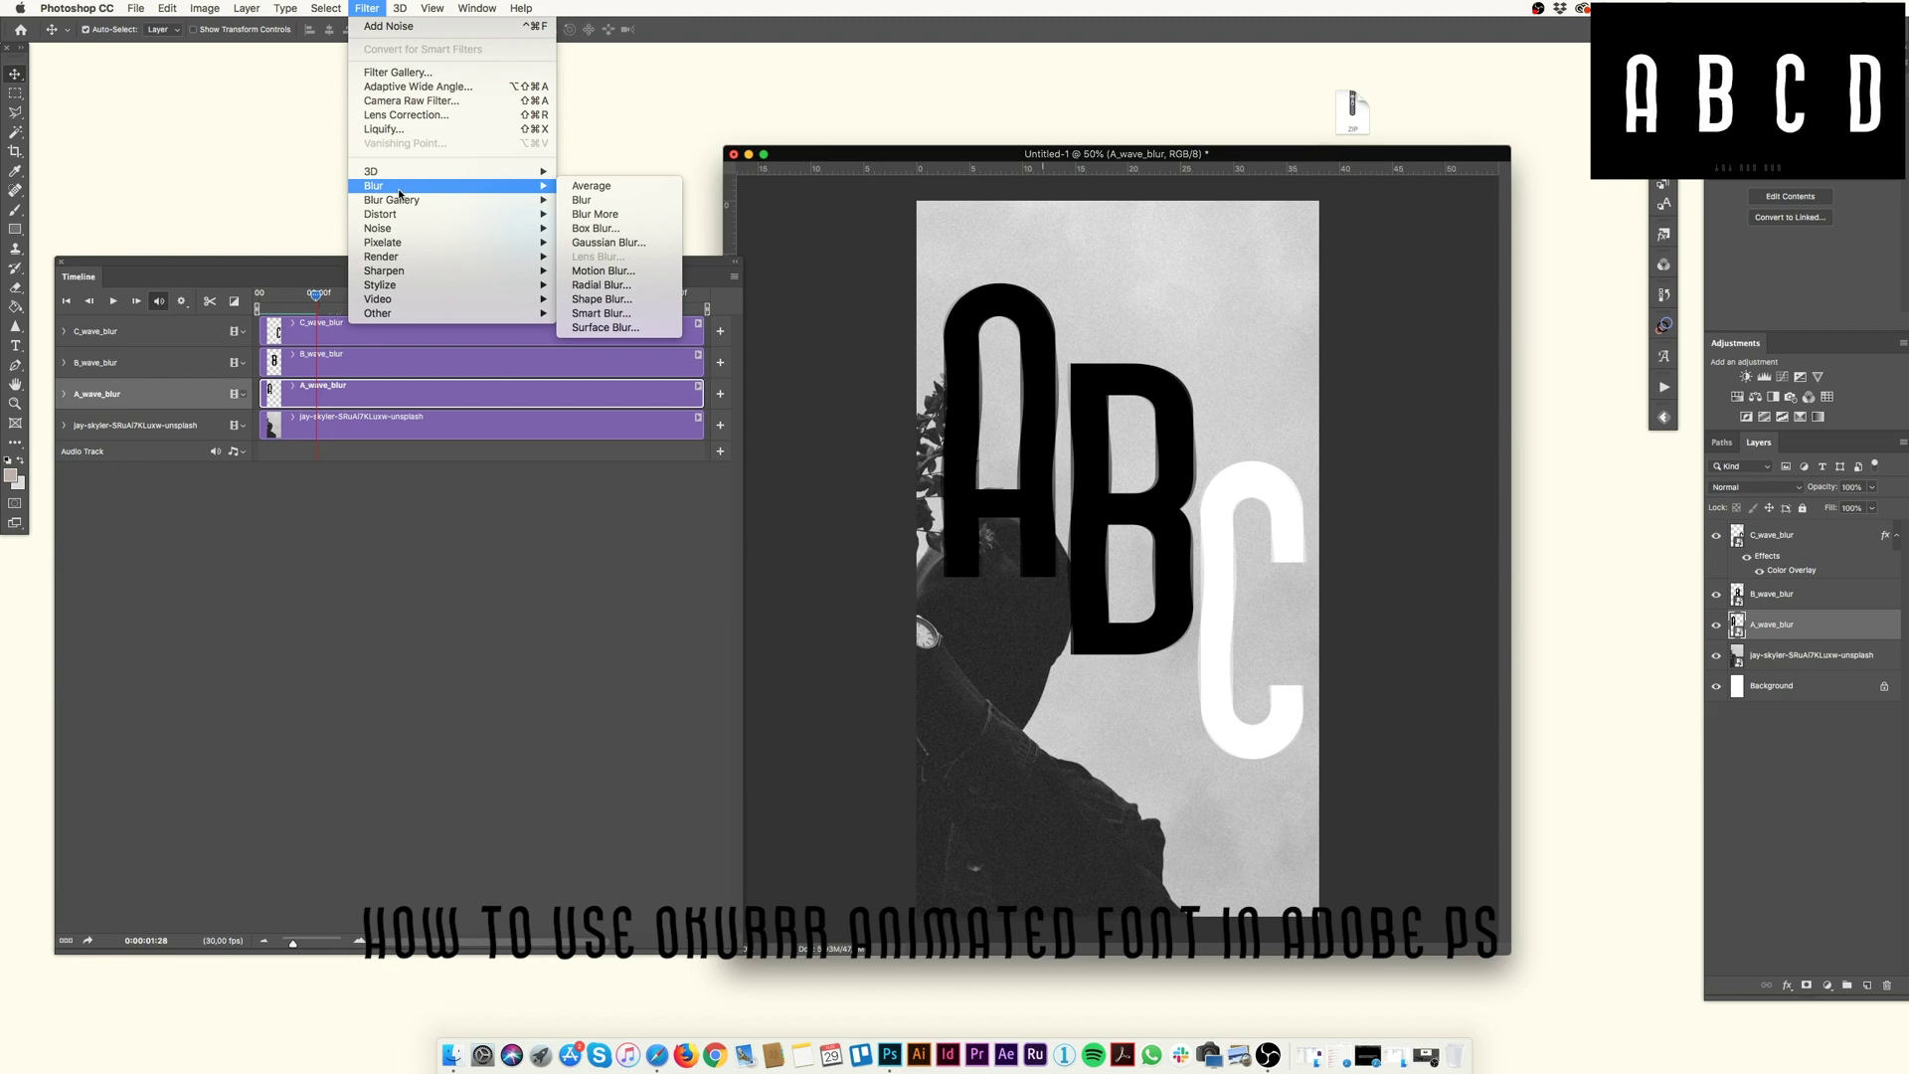
pyautogui.click(640, 170)
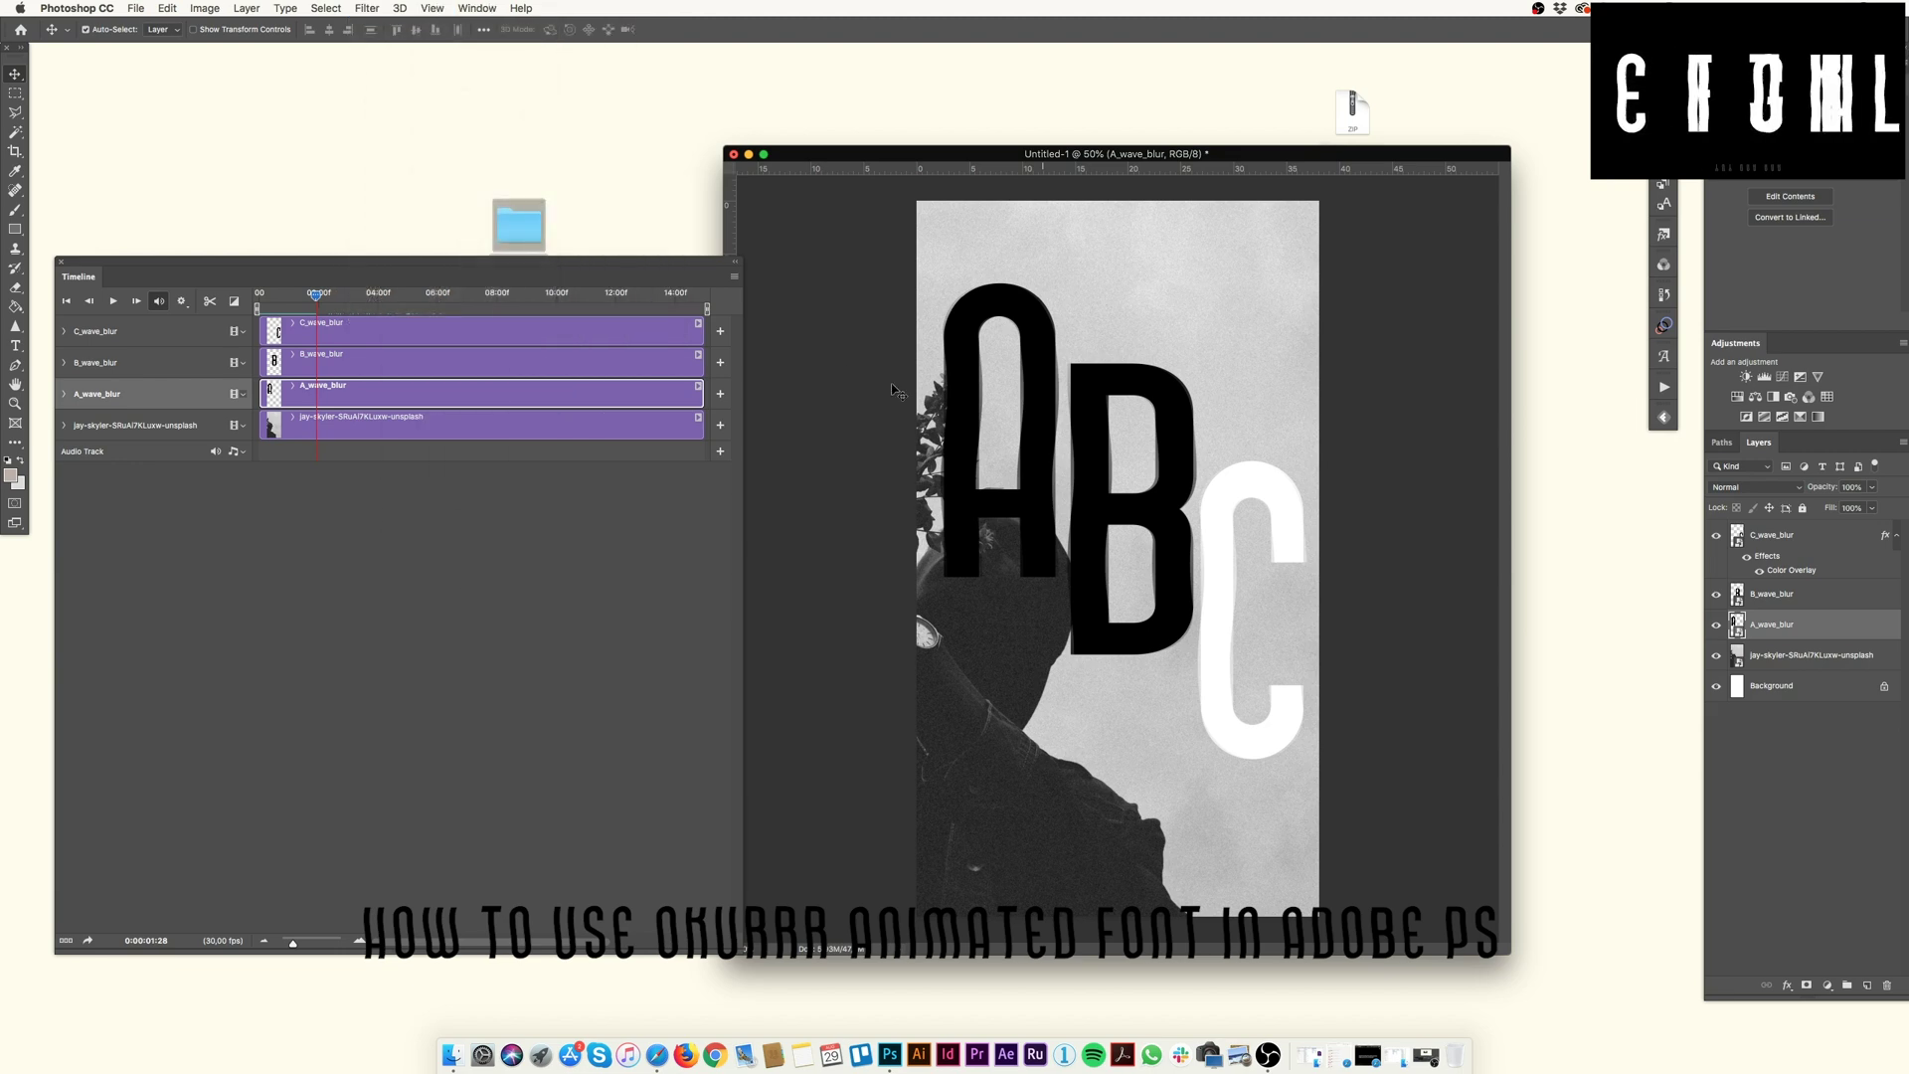
# Apply a custom warp to the letter A, stretching its upper part outward and upward to both sides
pyautogui.press('super+t')
pyautogui.click(532, 29)
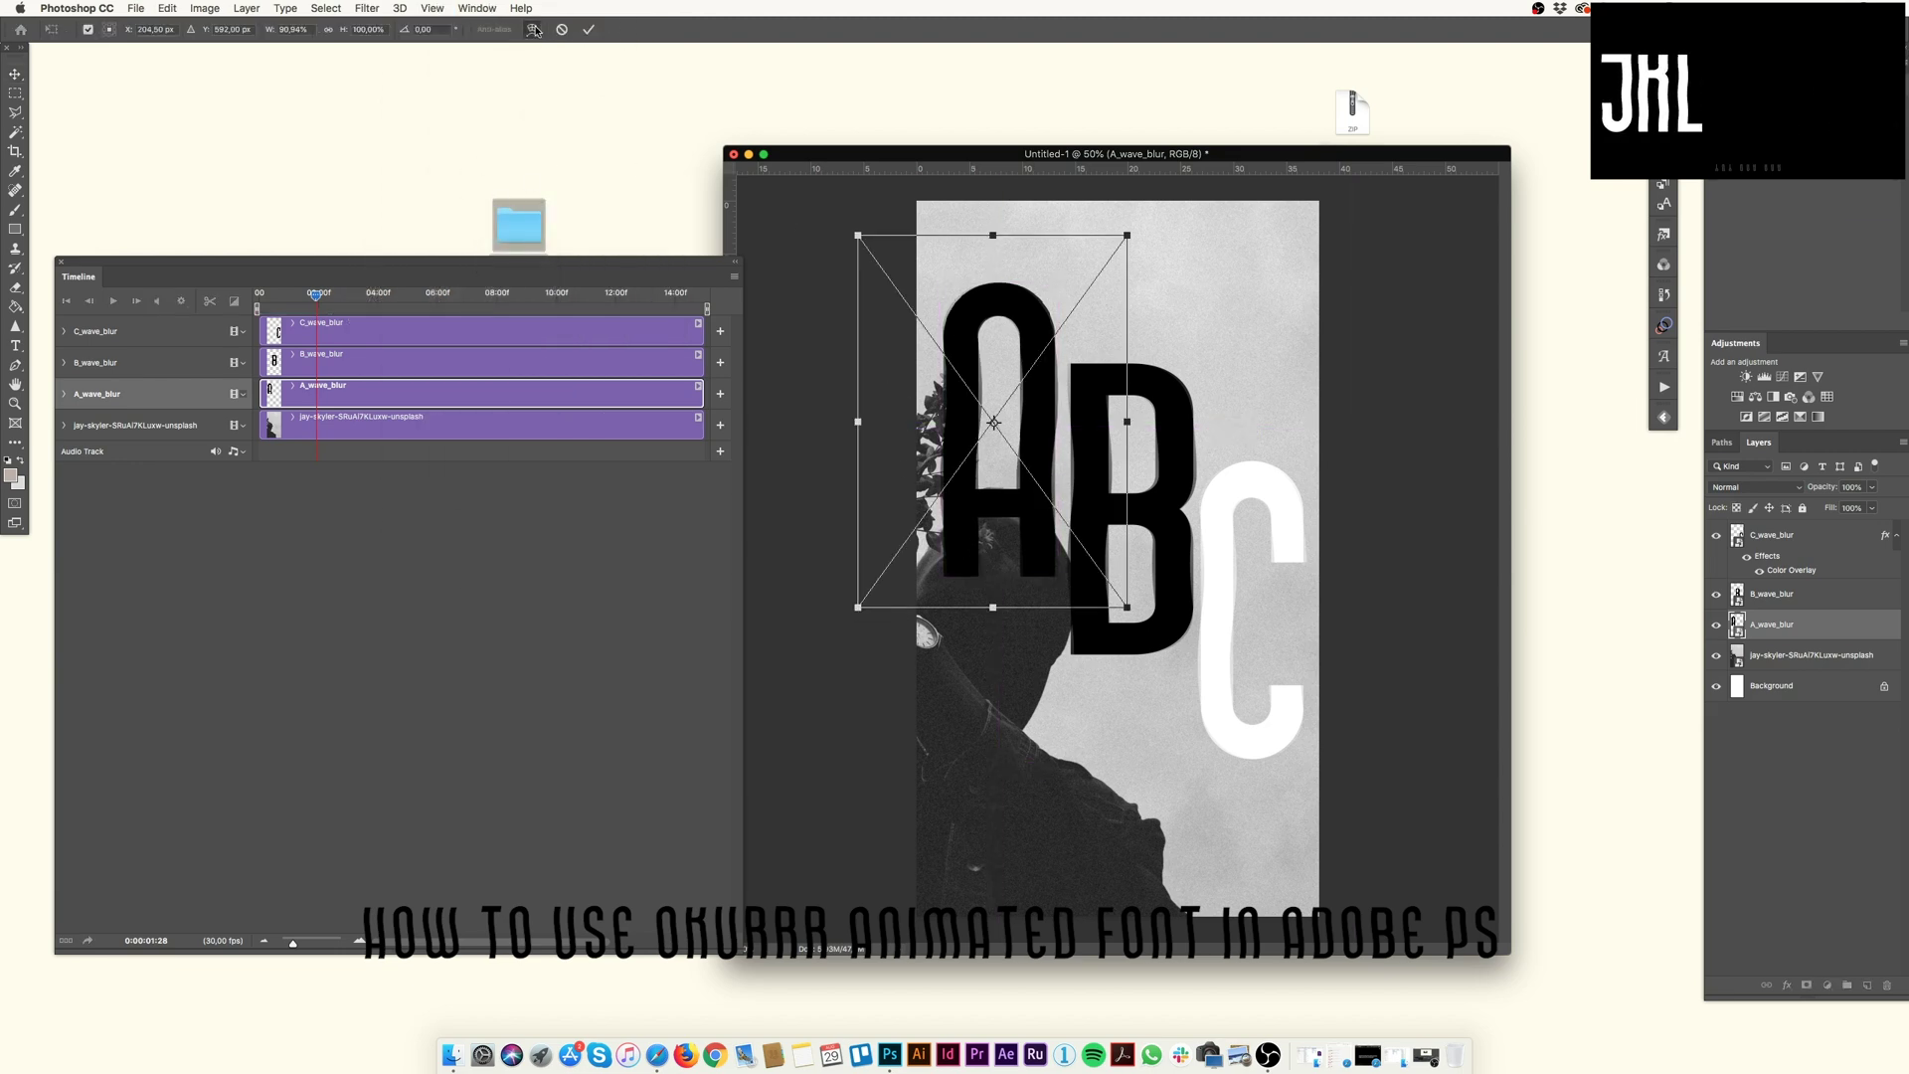
pyautogui.moveTo(1113, 299); pyautogui.dragTo(1217, 256)
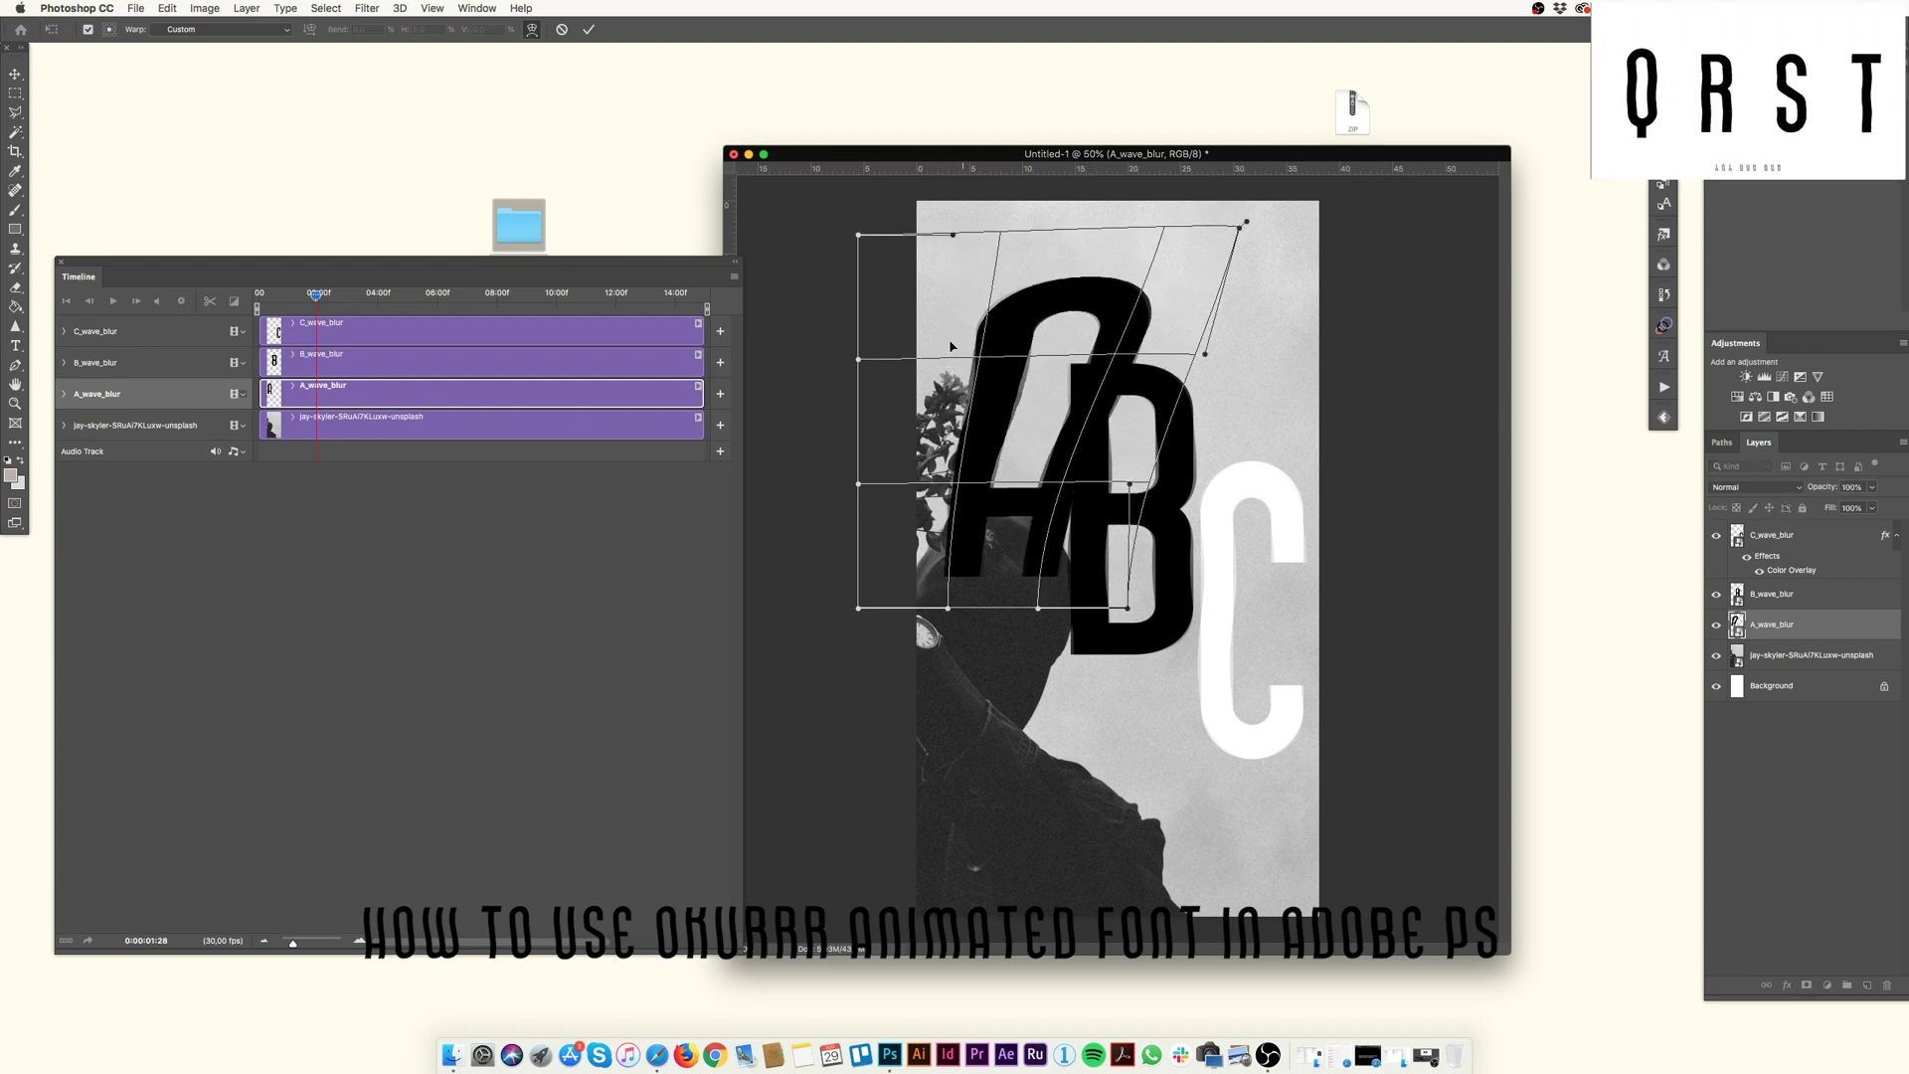
pyautogui.moveTo(911, 308); pyautogui.dragTo(880, 288)
pyautogui.moveTo(1102, 498); pyautogui.dragTo(1121, 507)
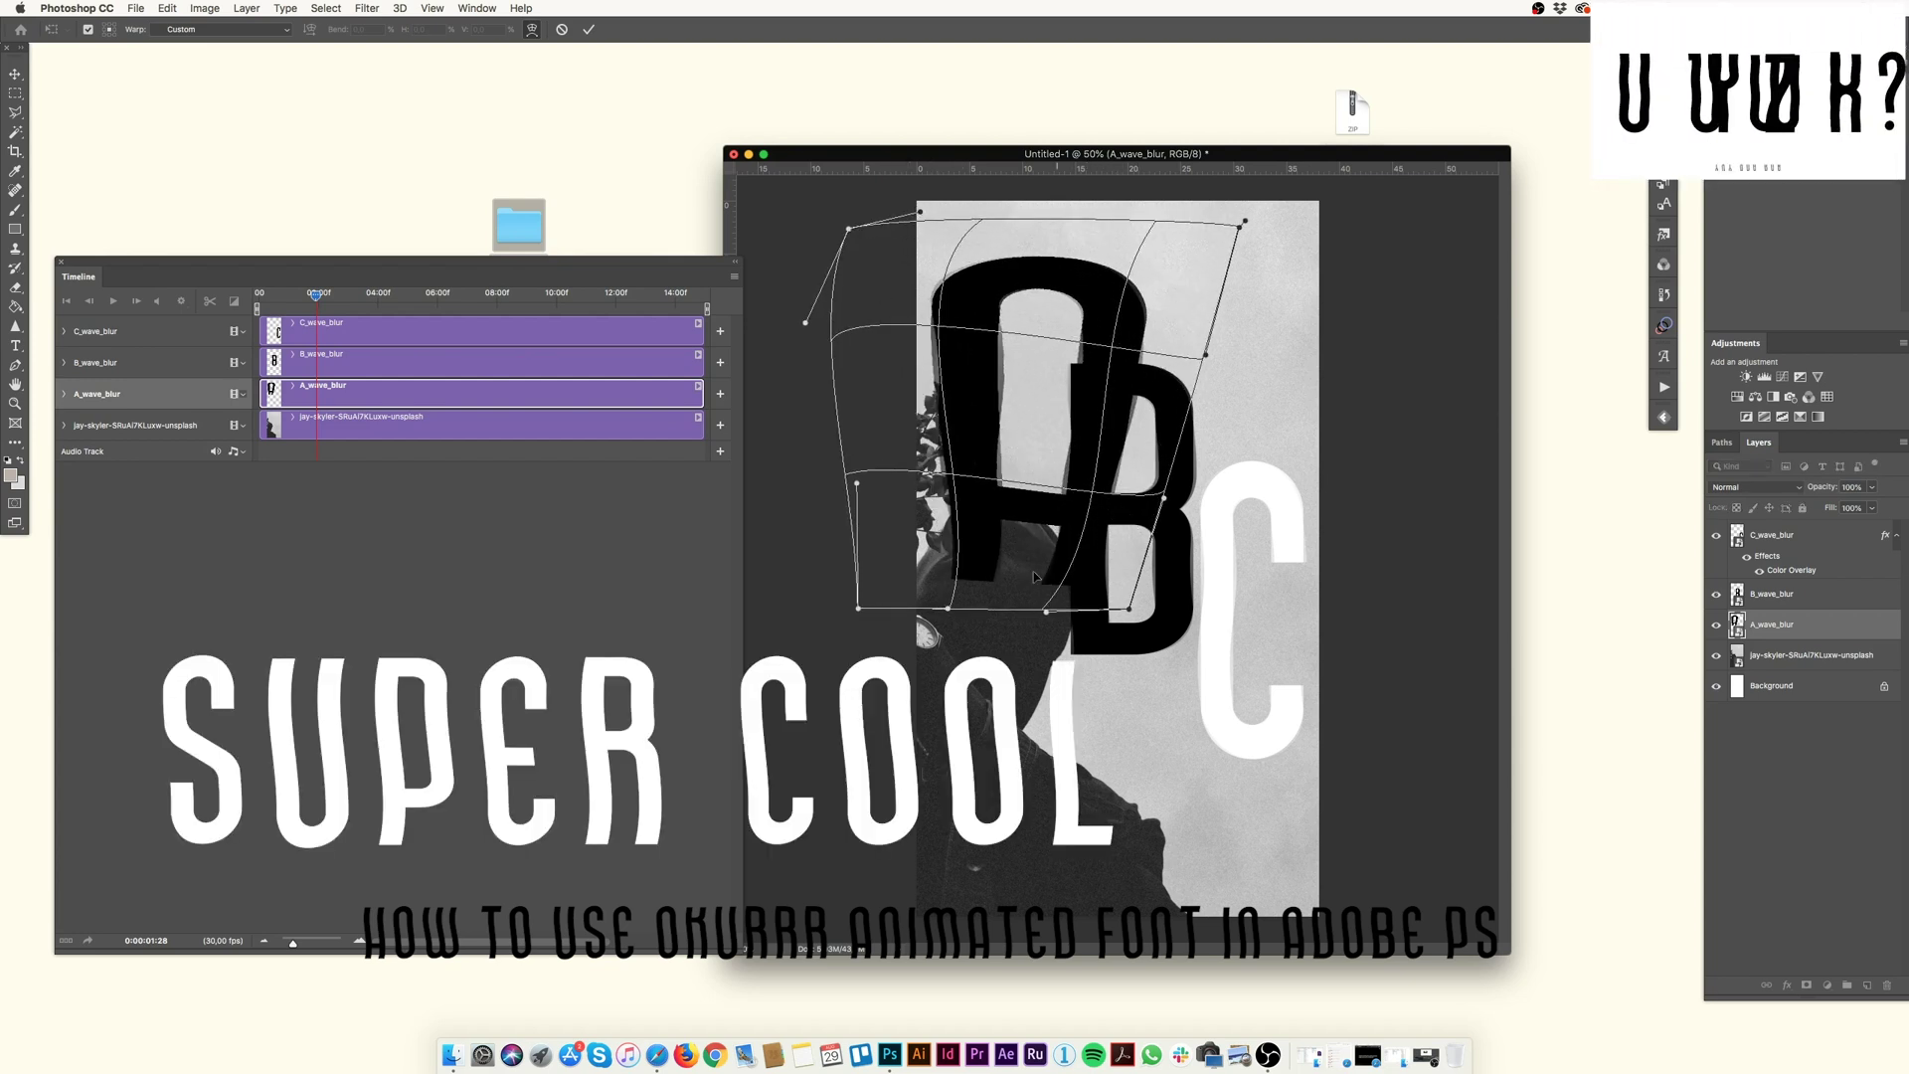
pyautogui.press('Return')
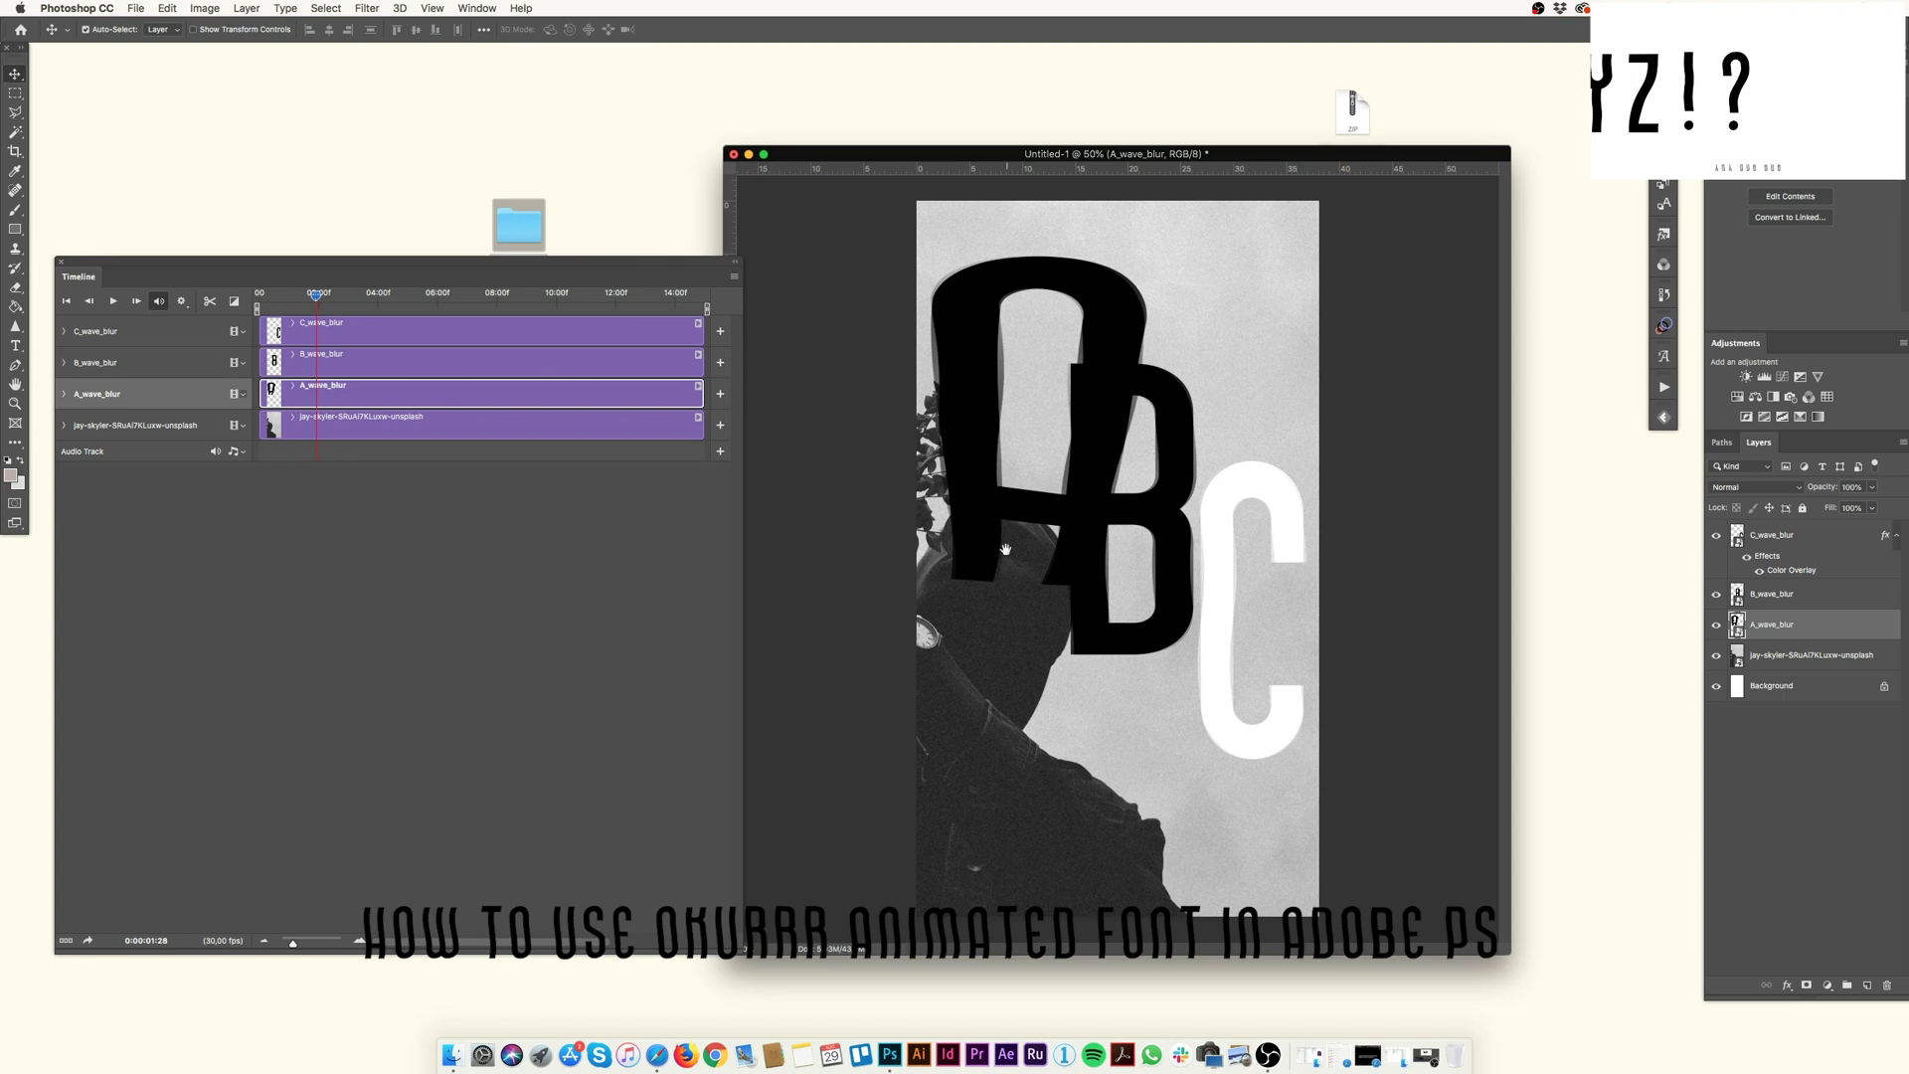
# Preview the animation with the warped letter A, stop playback and undo the warp
pyautogui.press('space')
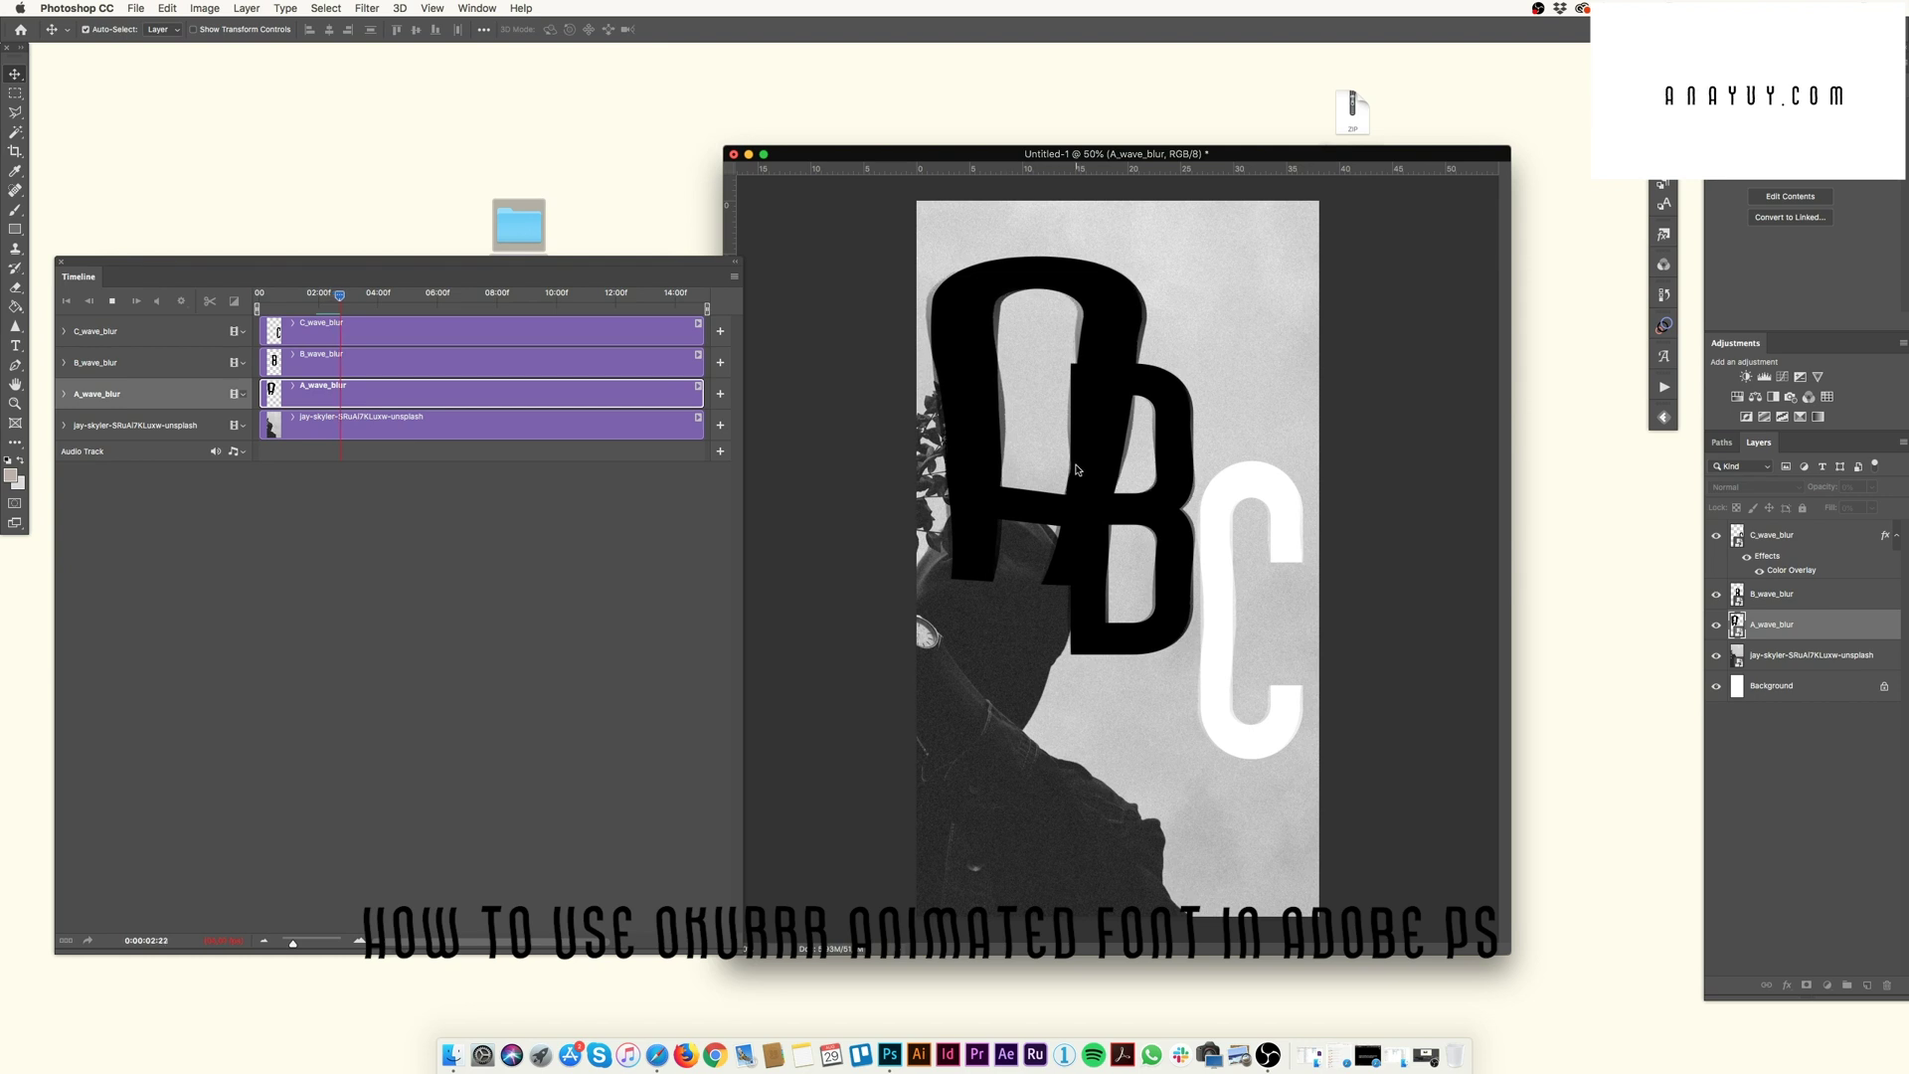
pyautogui.press('space')
pyautogui.press('super+z')
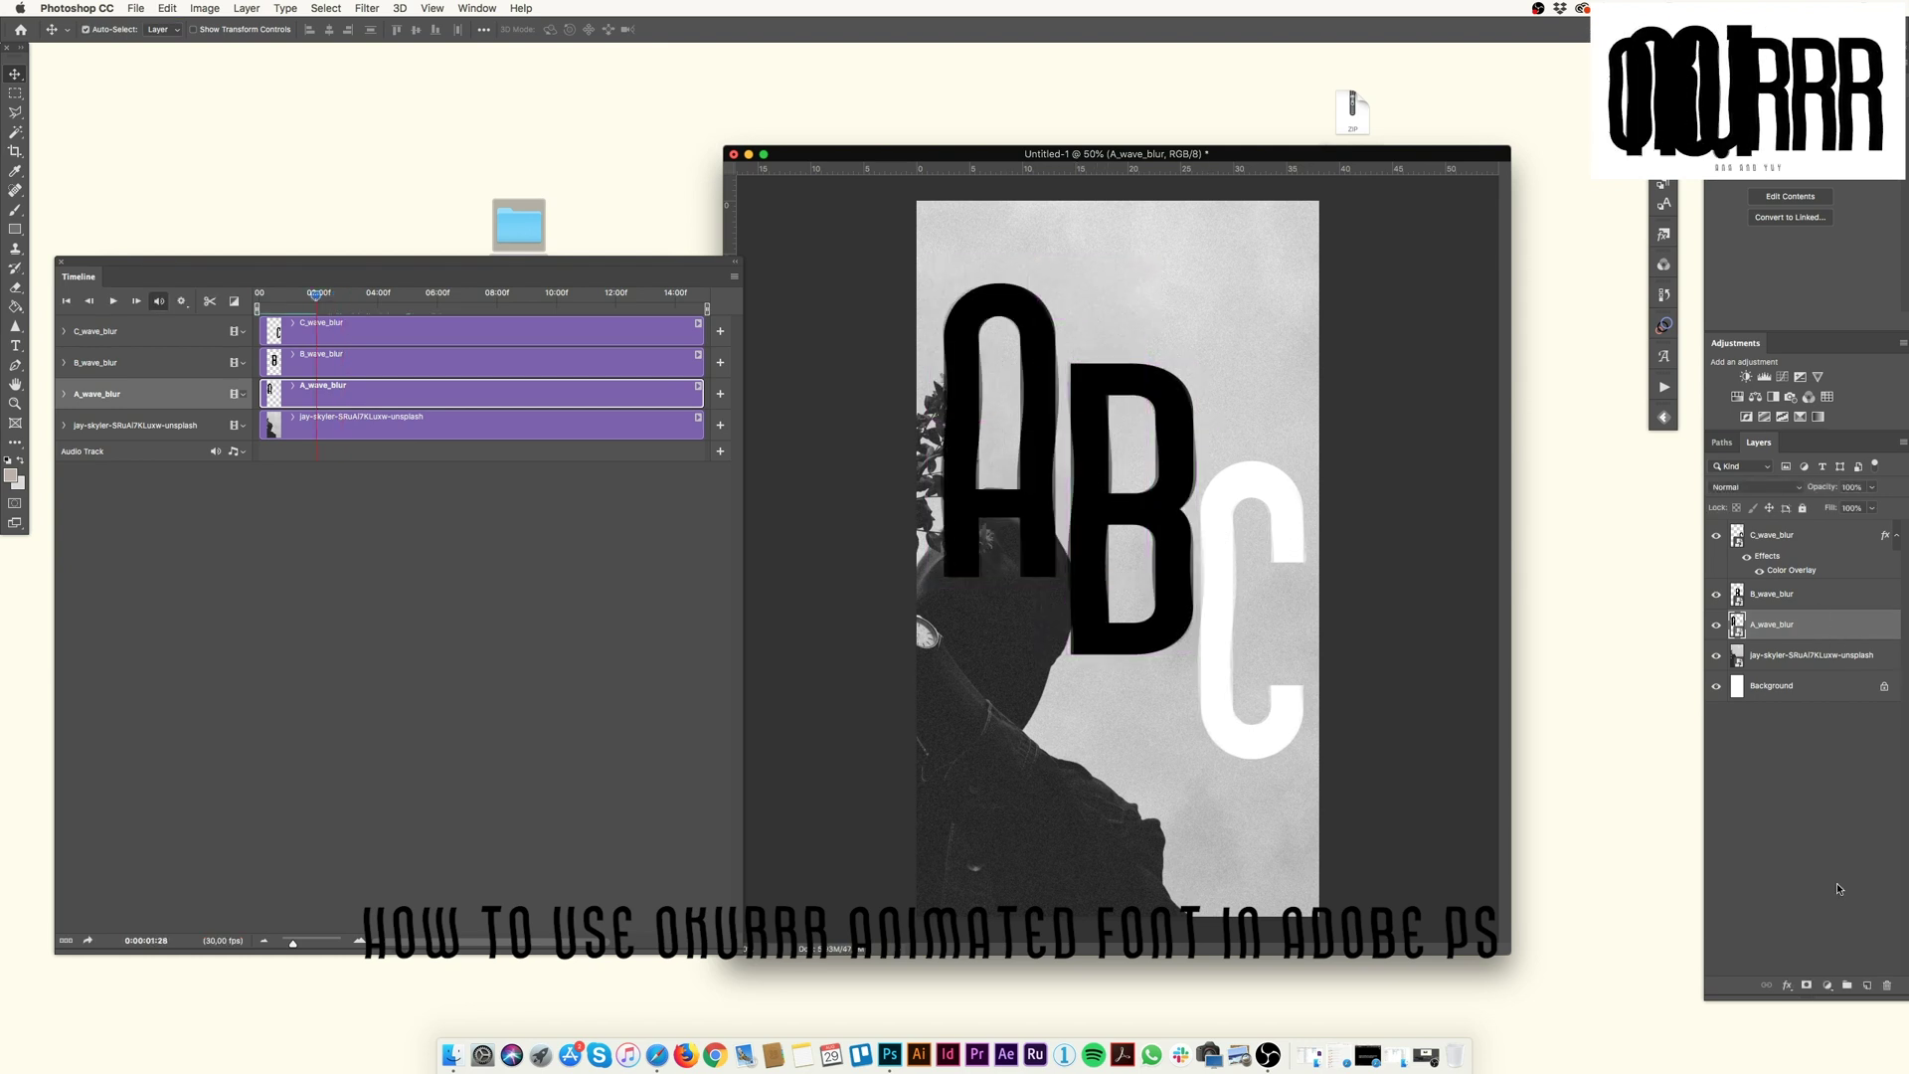
# Add a layer mask to A_wave_blur and erase letter A where it covers the person's head, refining the mask along the head's edge
pyautogui.click(1807, 985)
pyautogui.press('e')
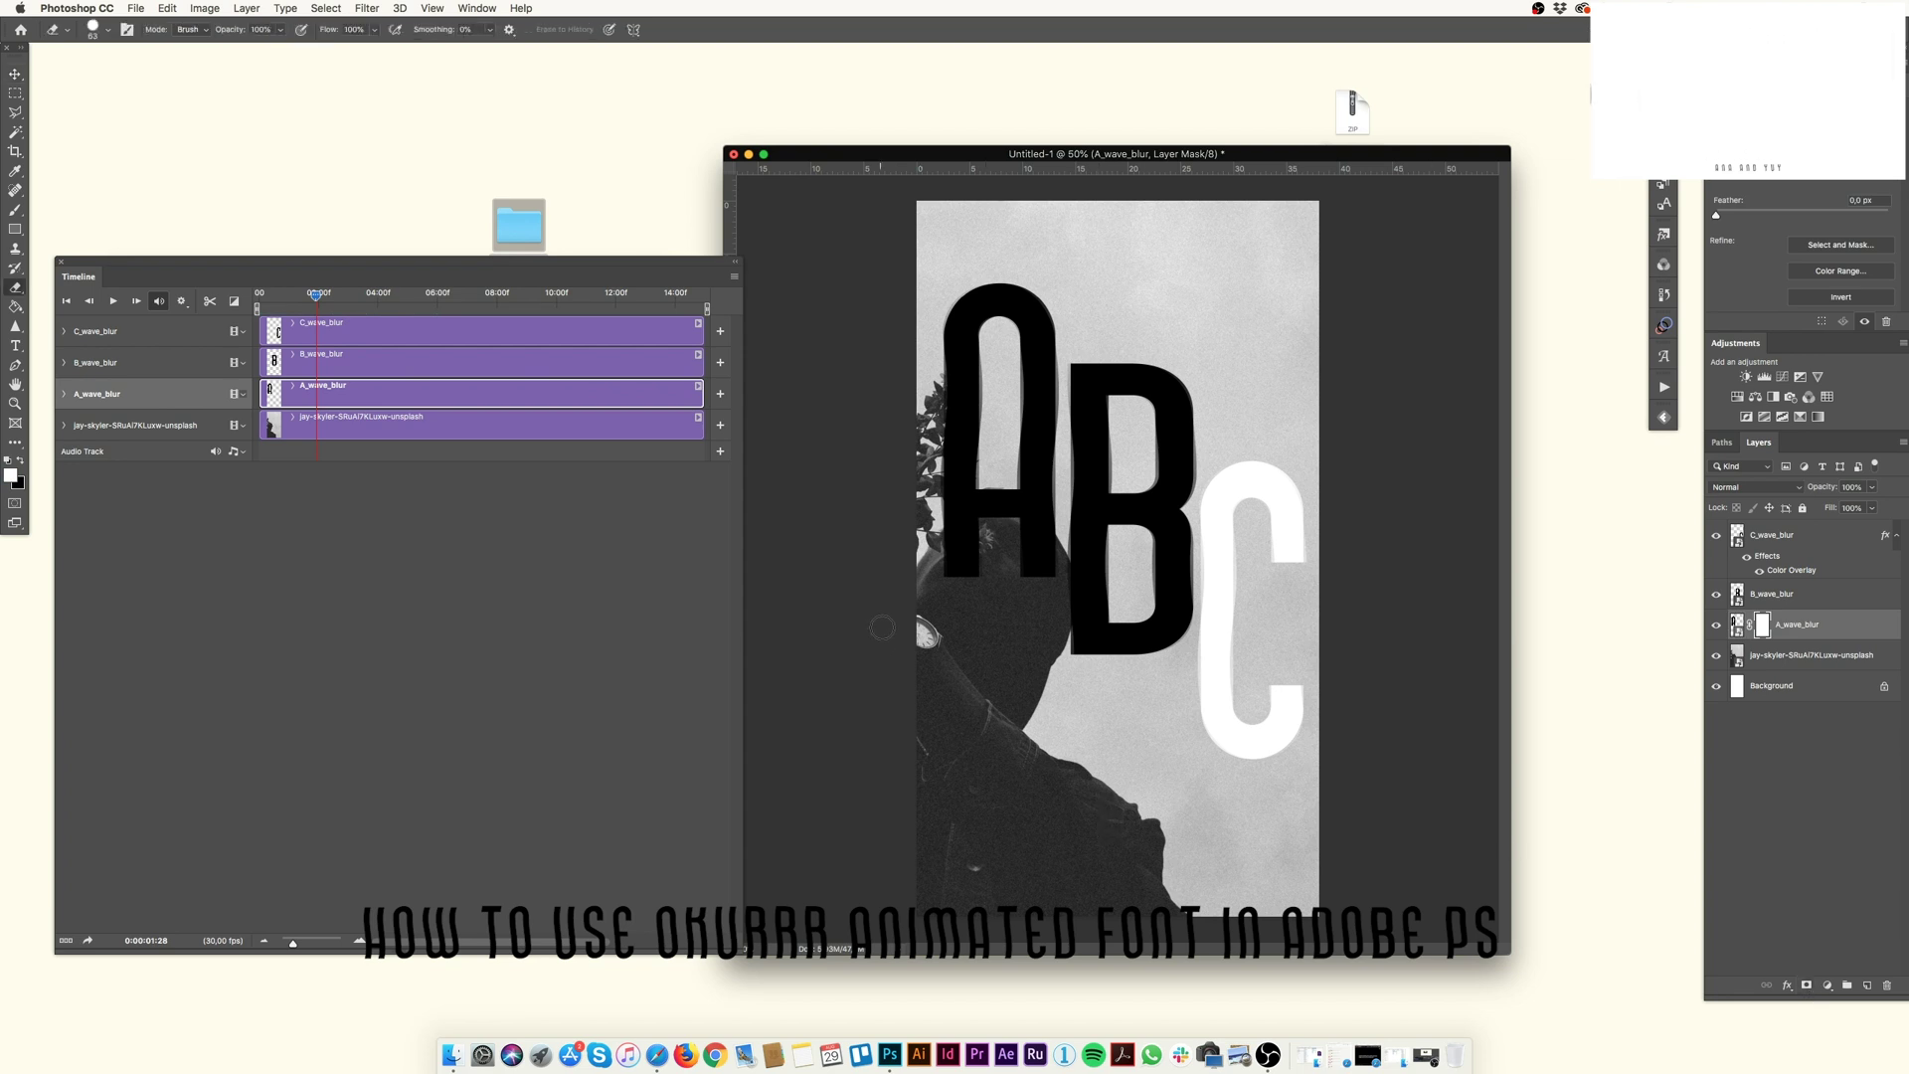
pyautogui.moveTo(957, 548)
pyautogui.mouseDown()
pyautogui.moveTo(1016, 527)
pyautogui.moveTo(1042, 580)
pyautogui.moveTo(1033, 542)
pyautogui.moveTo(1055, 556)
pyautogui.moveTo(1032, 533)
pyautogui.moveTo(1025, 578)
pyautogui.moveTo(1053, 541)
pyautogui.moveTo(973, 541)
pyautogui.mouseUp()
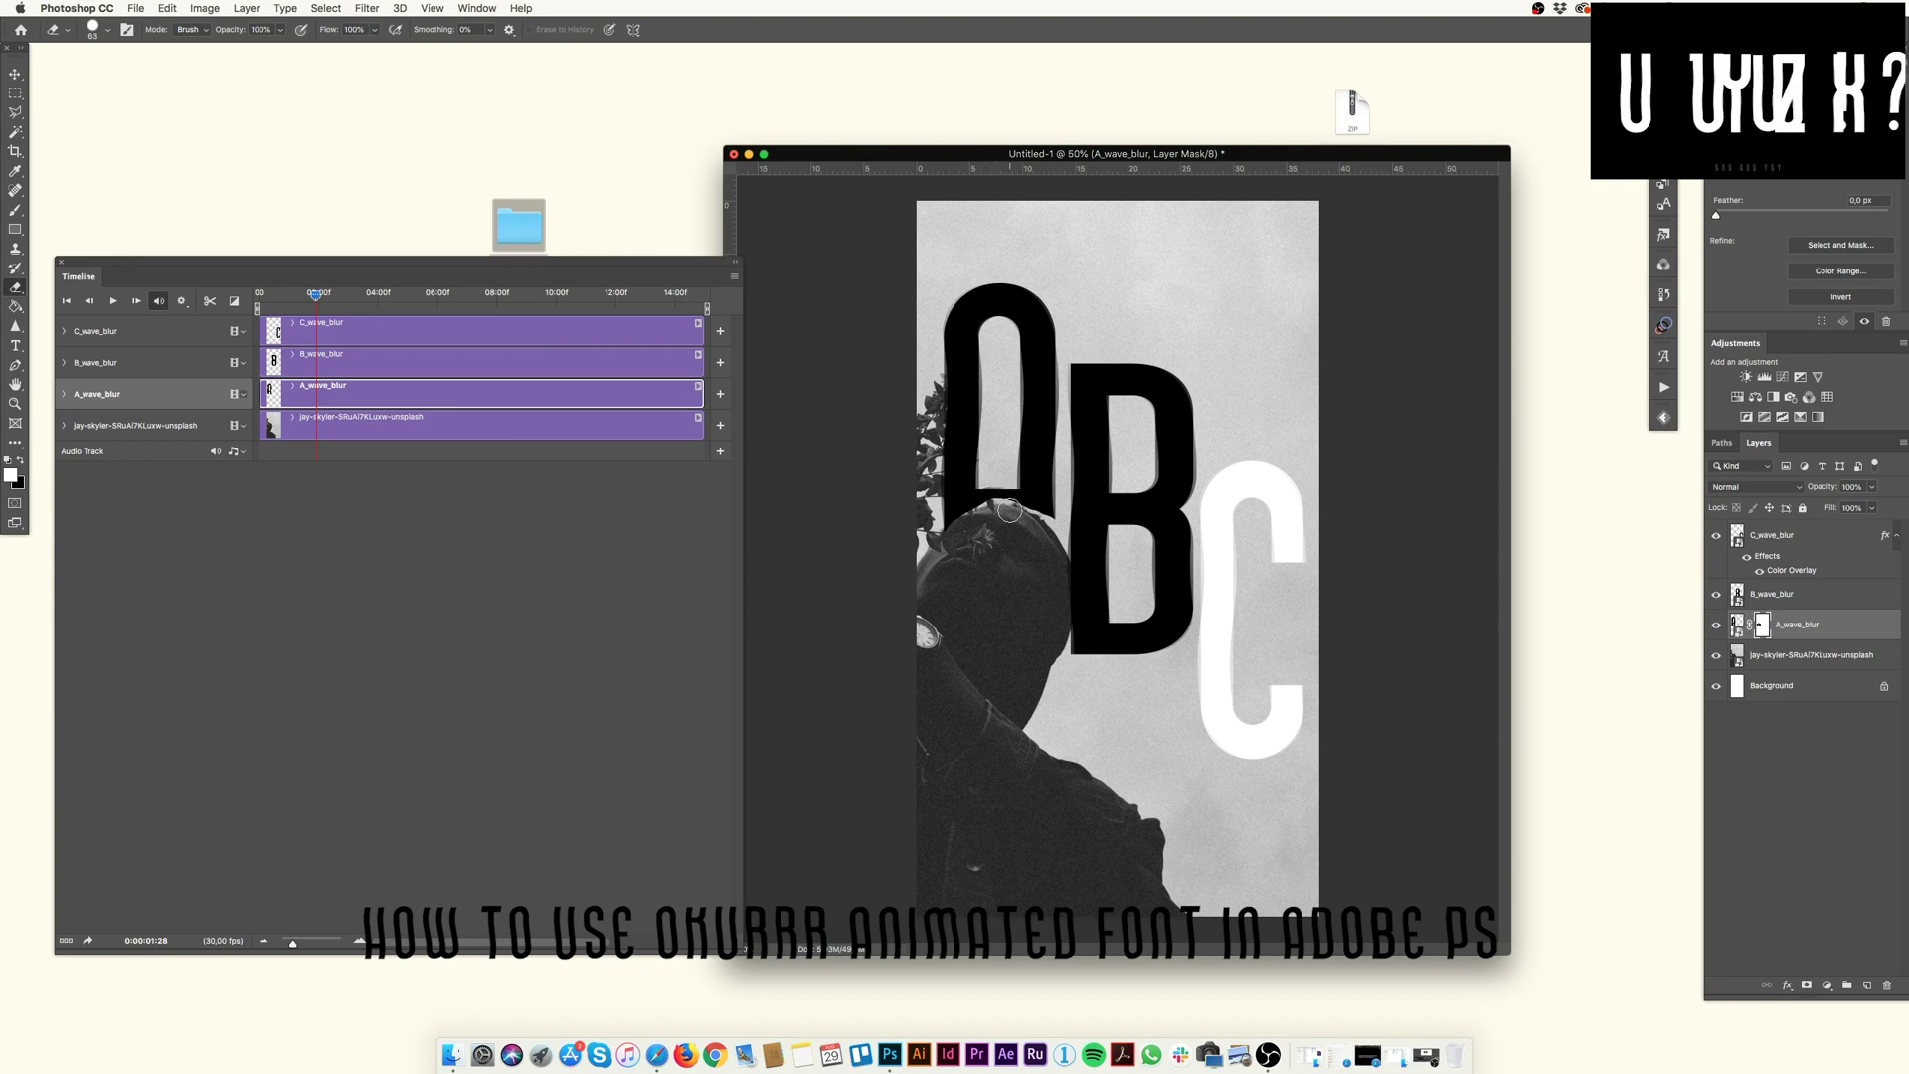
pyautogui.press('x')
pyautogui.moveTo(959, 504)
pyautogui.mouseDown()
pyautogui.moveTo(1026, 493)
pyautogui.moveTo(1052, 513)
pyautogui.mouseUp()
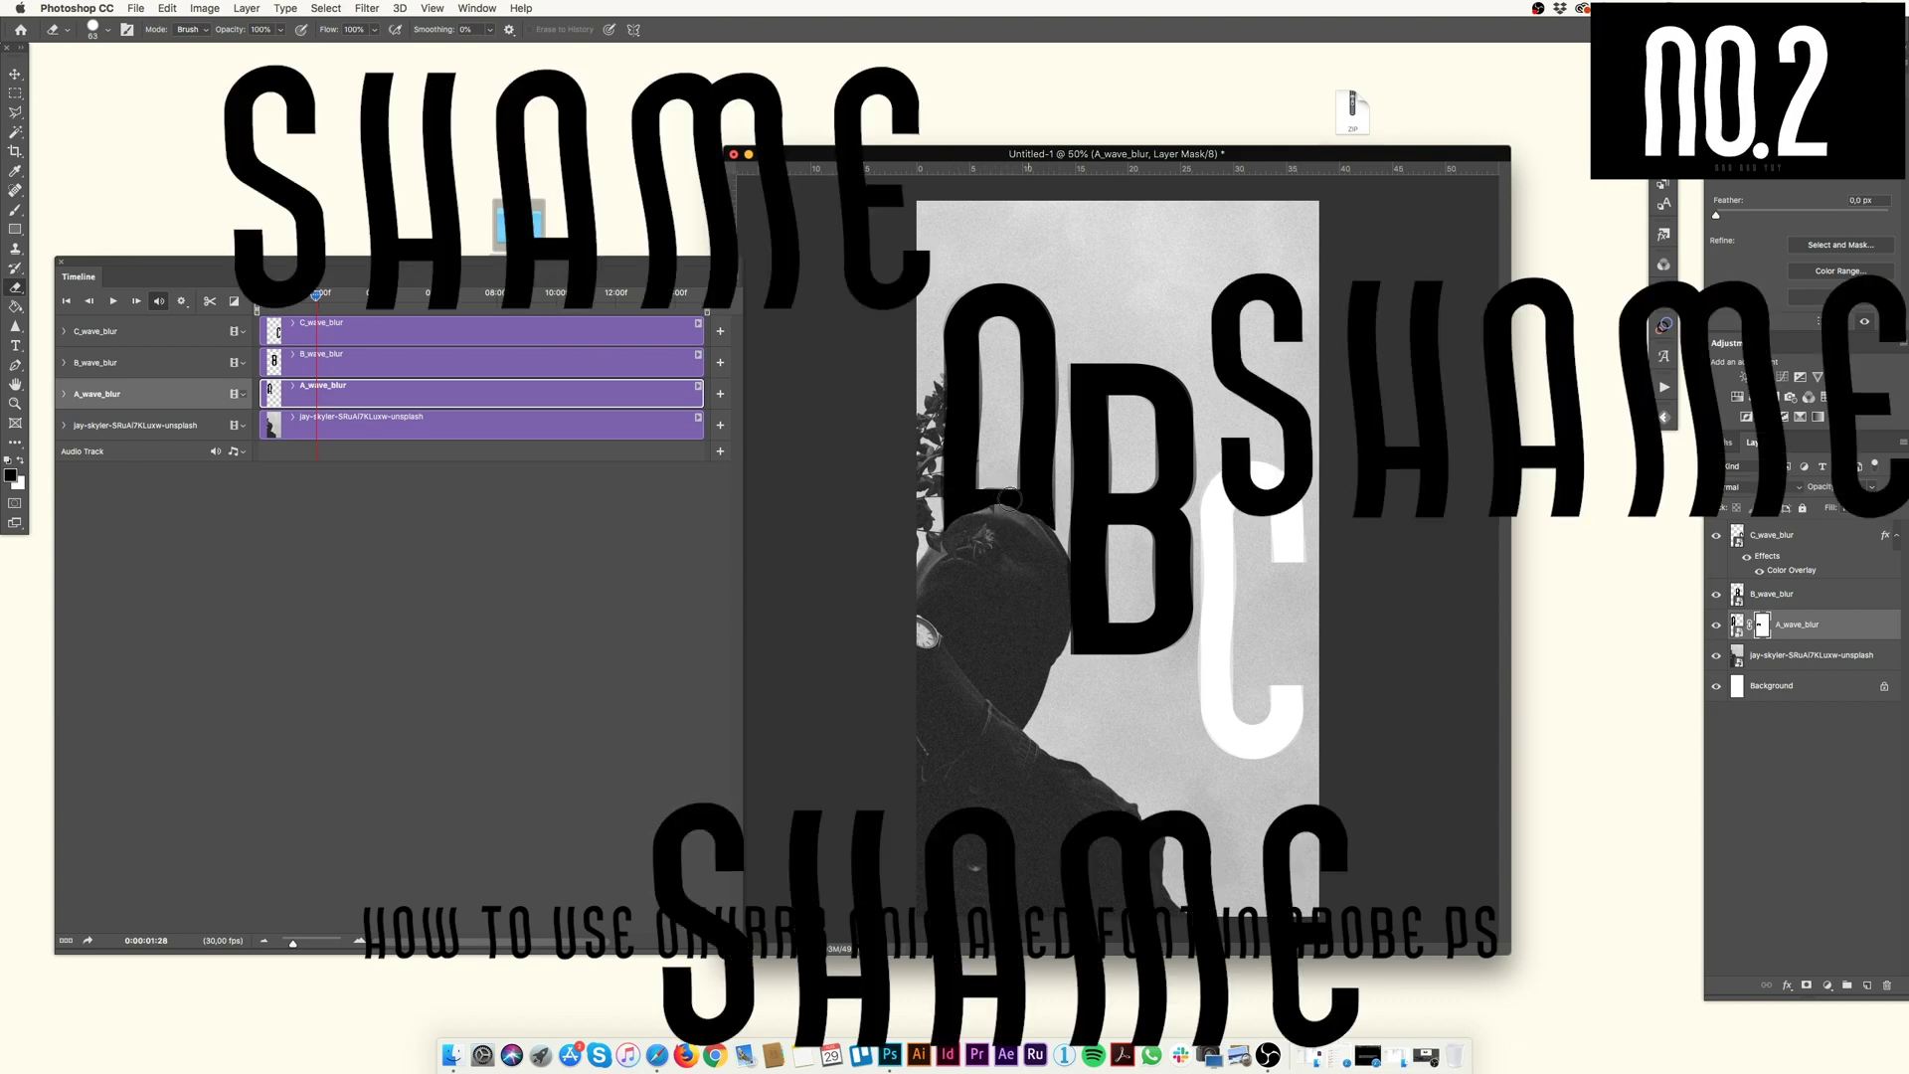
pyautogui.click(14, 94)
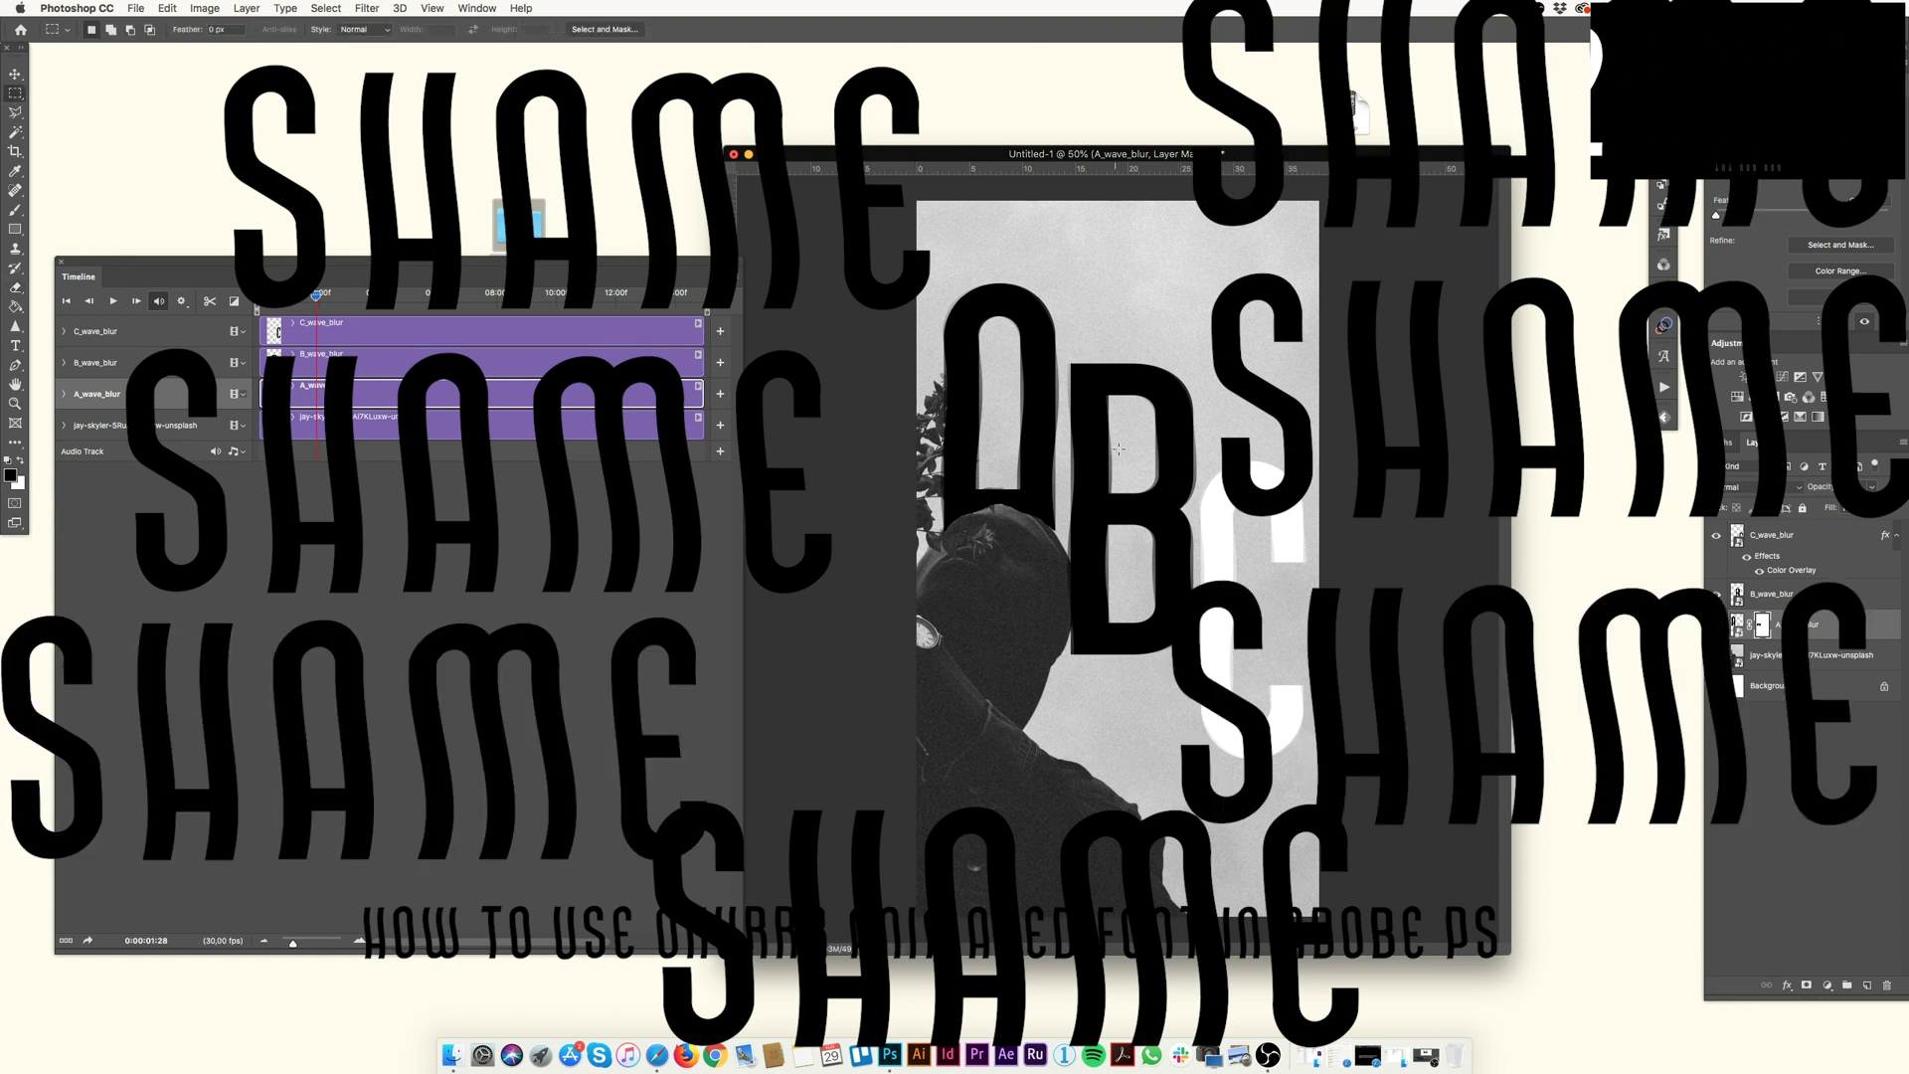
# Open the Render Video export settings, review the format, size and range options, and close them without rendering
pyautogui.click(135, 8)
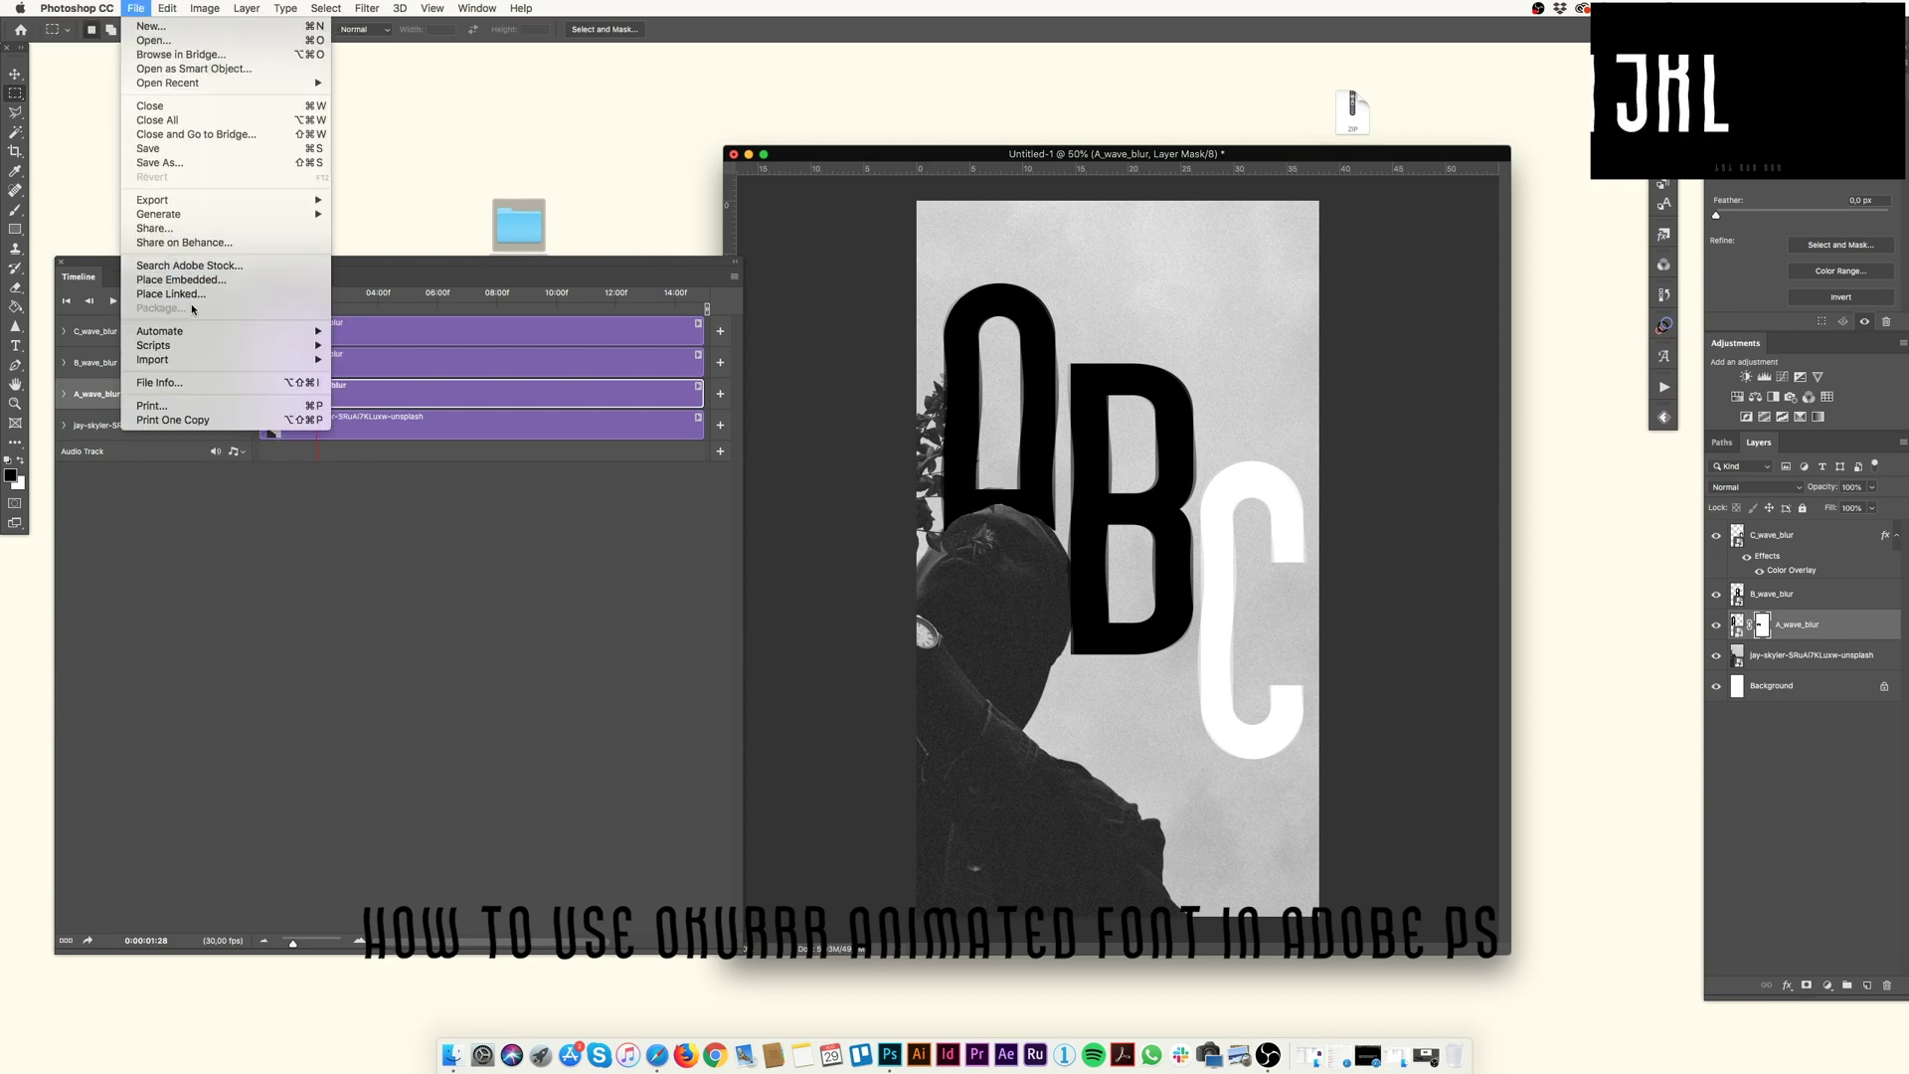
pyautogui.moveTo(209, 199)
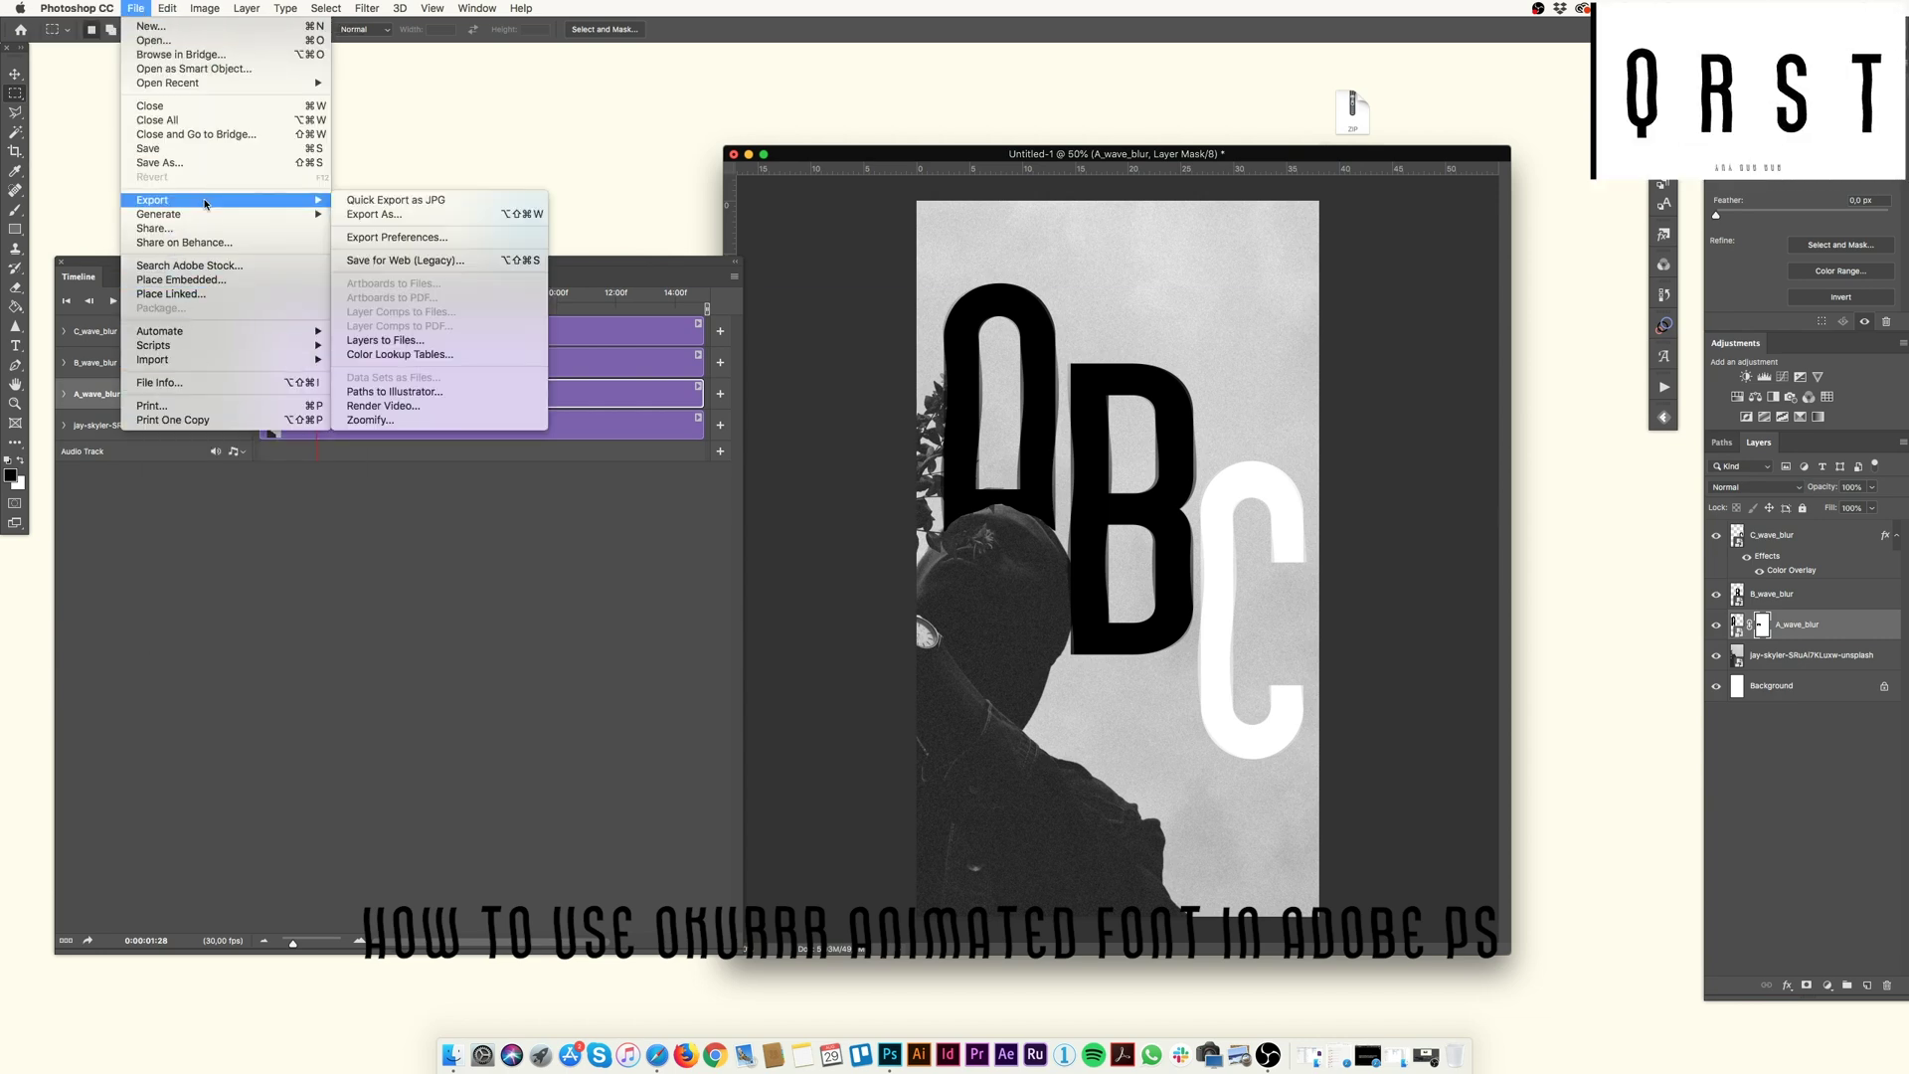
pyautogui.click(409, 406)
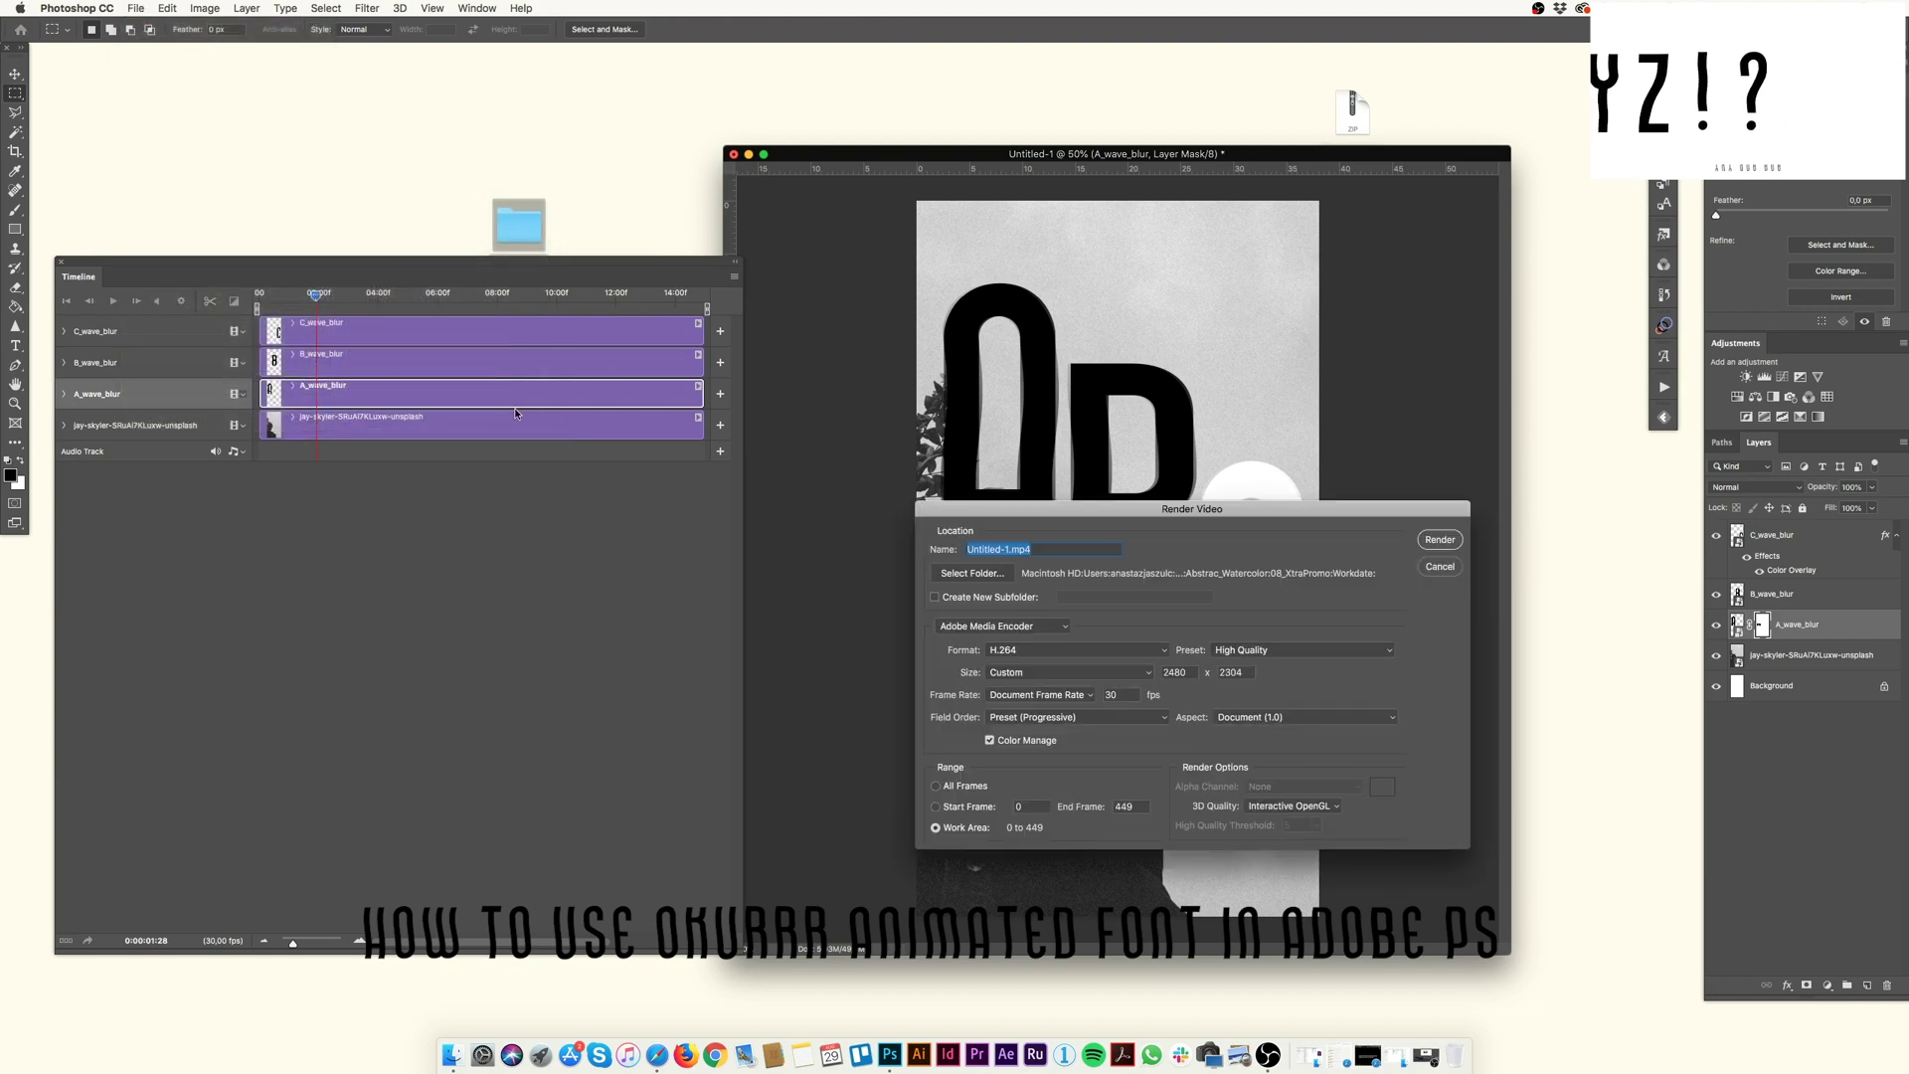
pyautogui.moveTo(1064, 511); pyautogui.dragTo(665, 382)
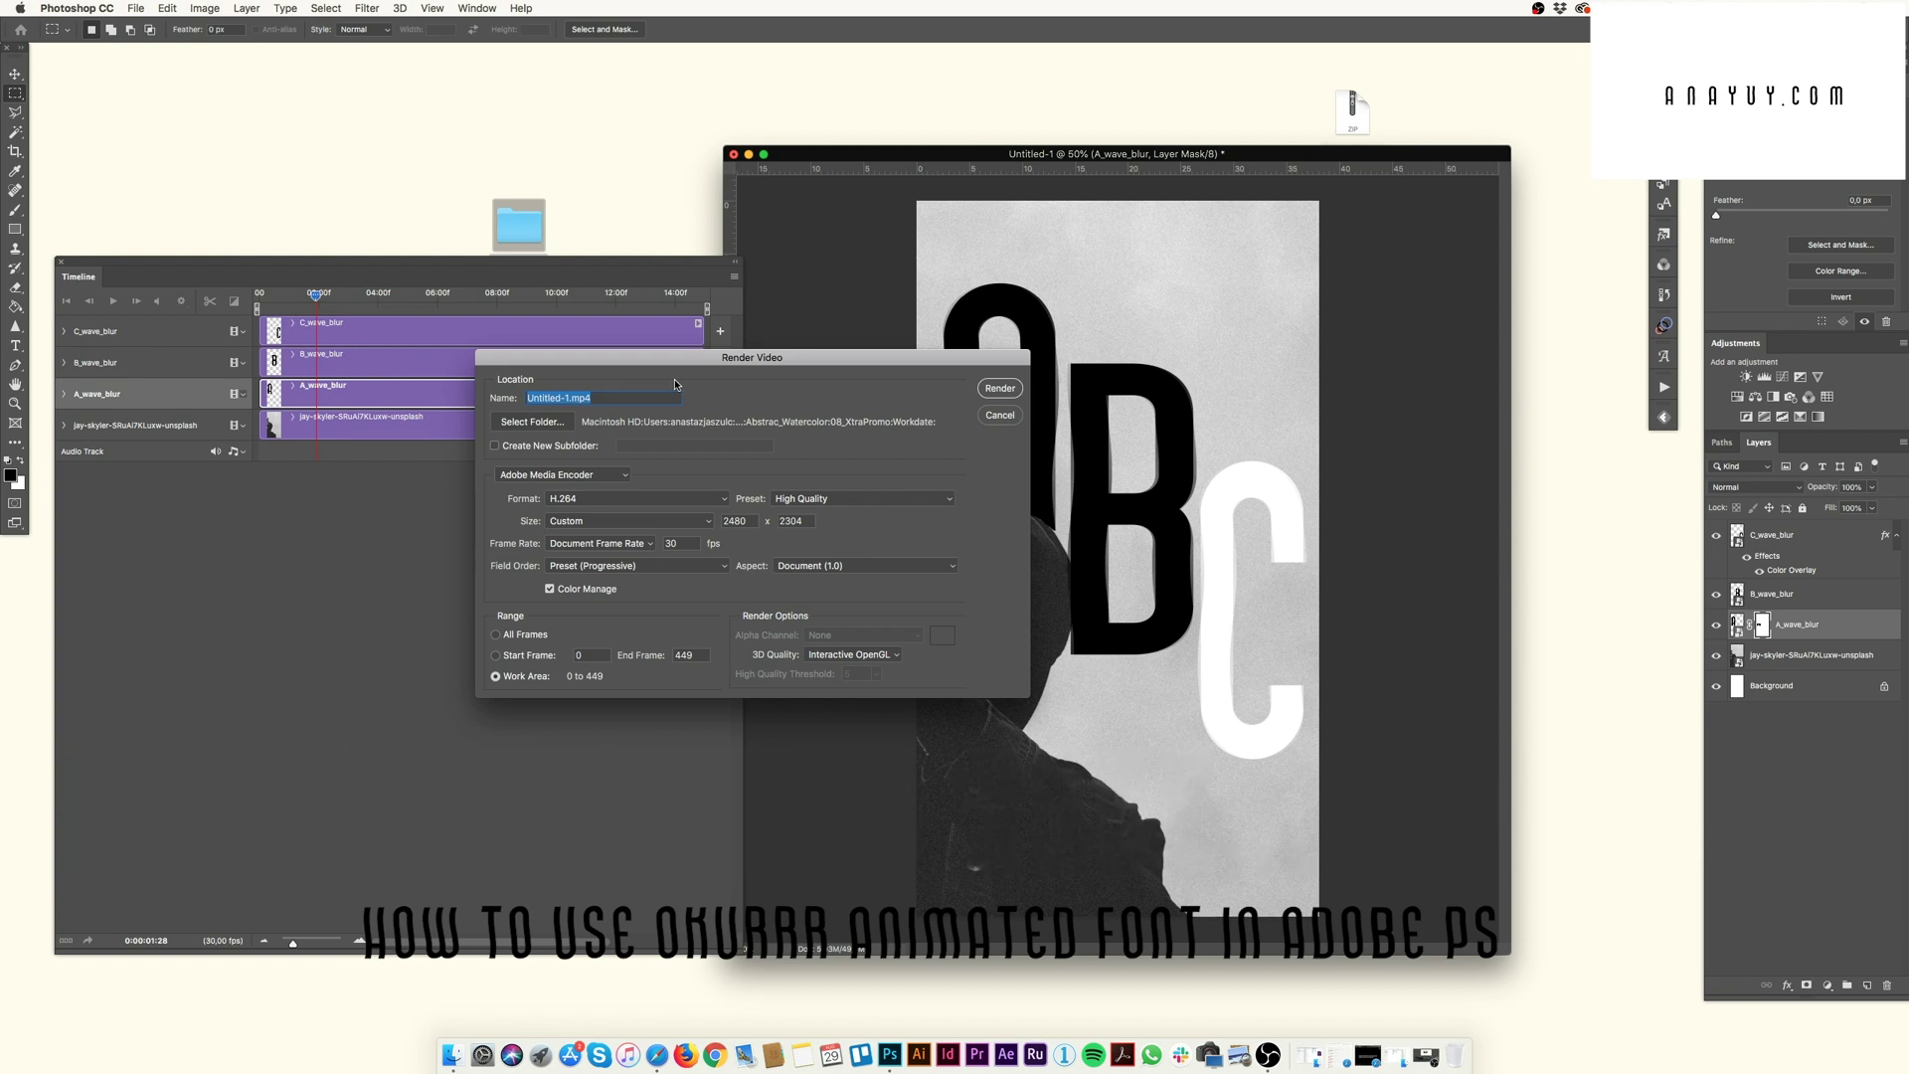
pyautogui.click(1000, 415)
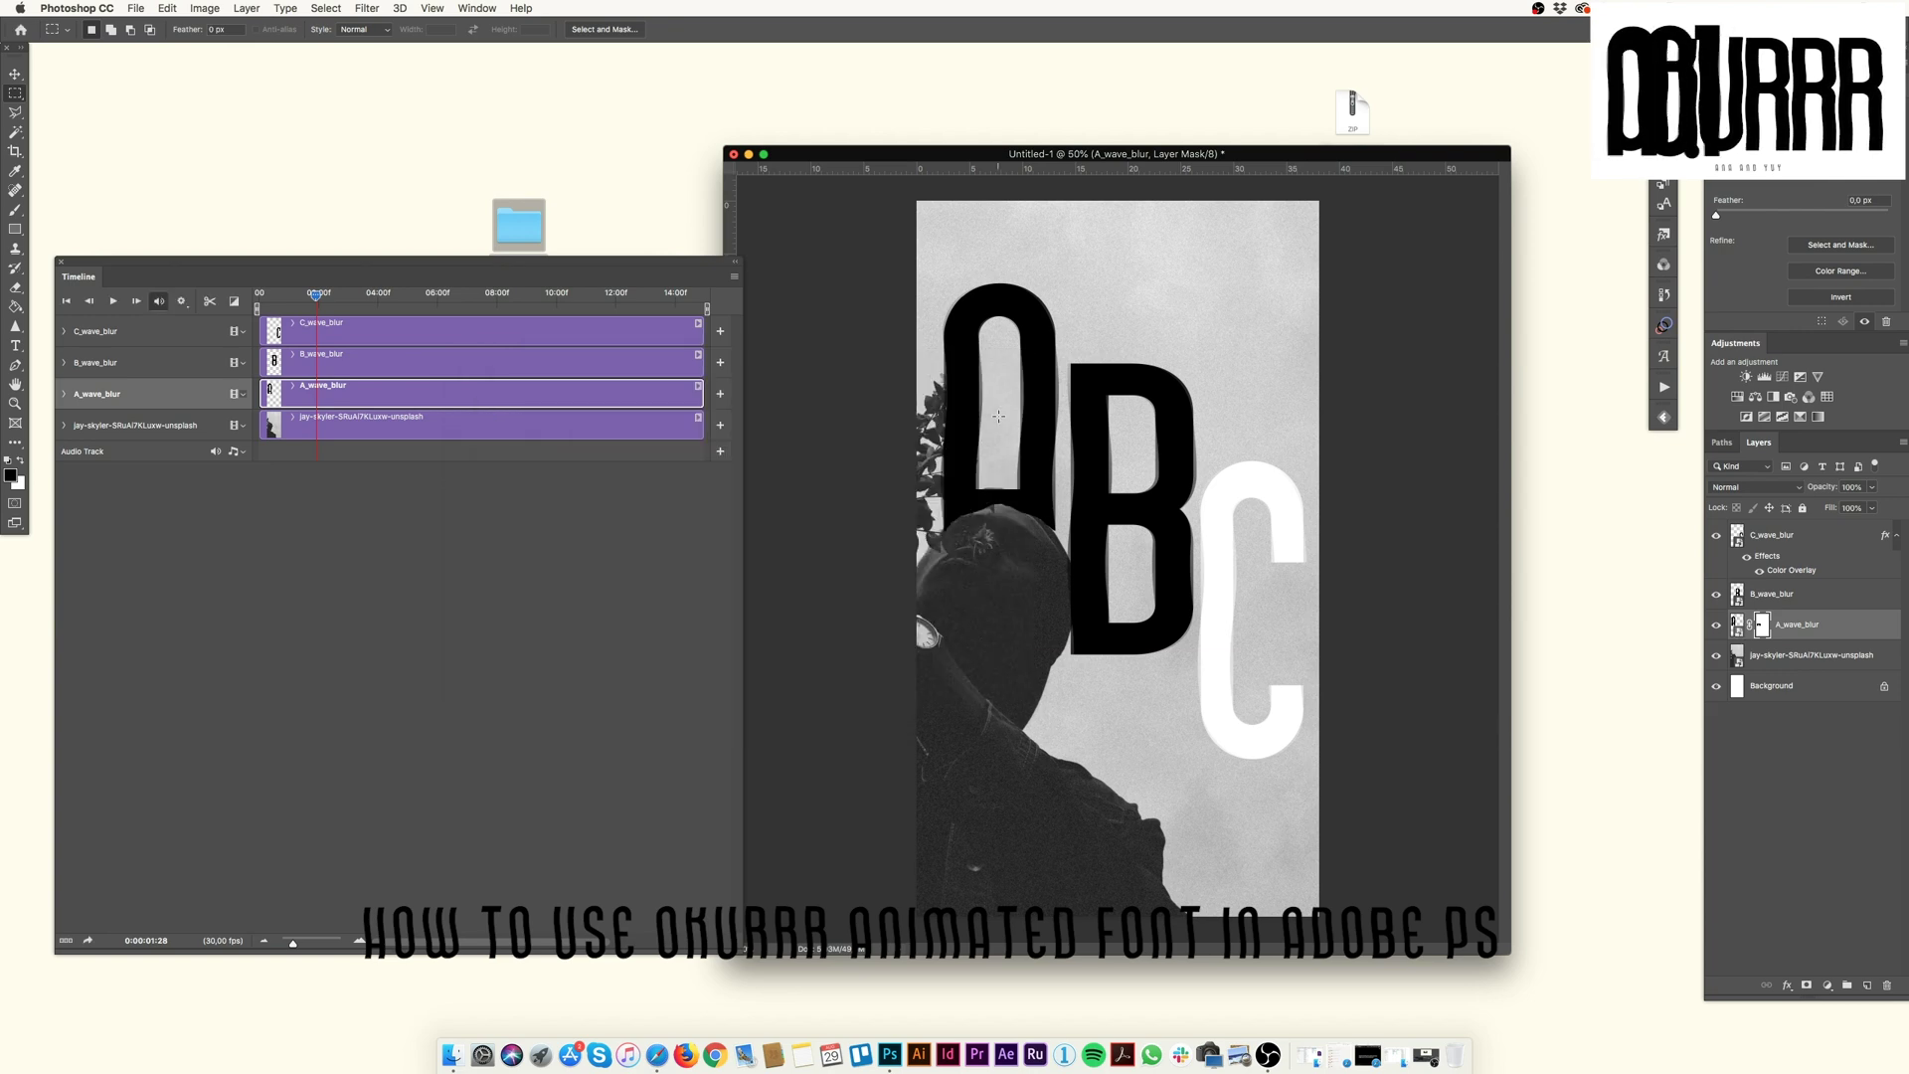